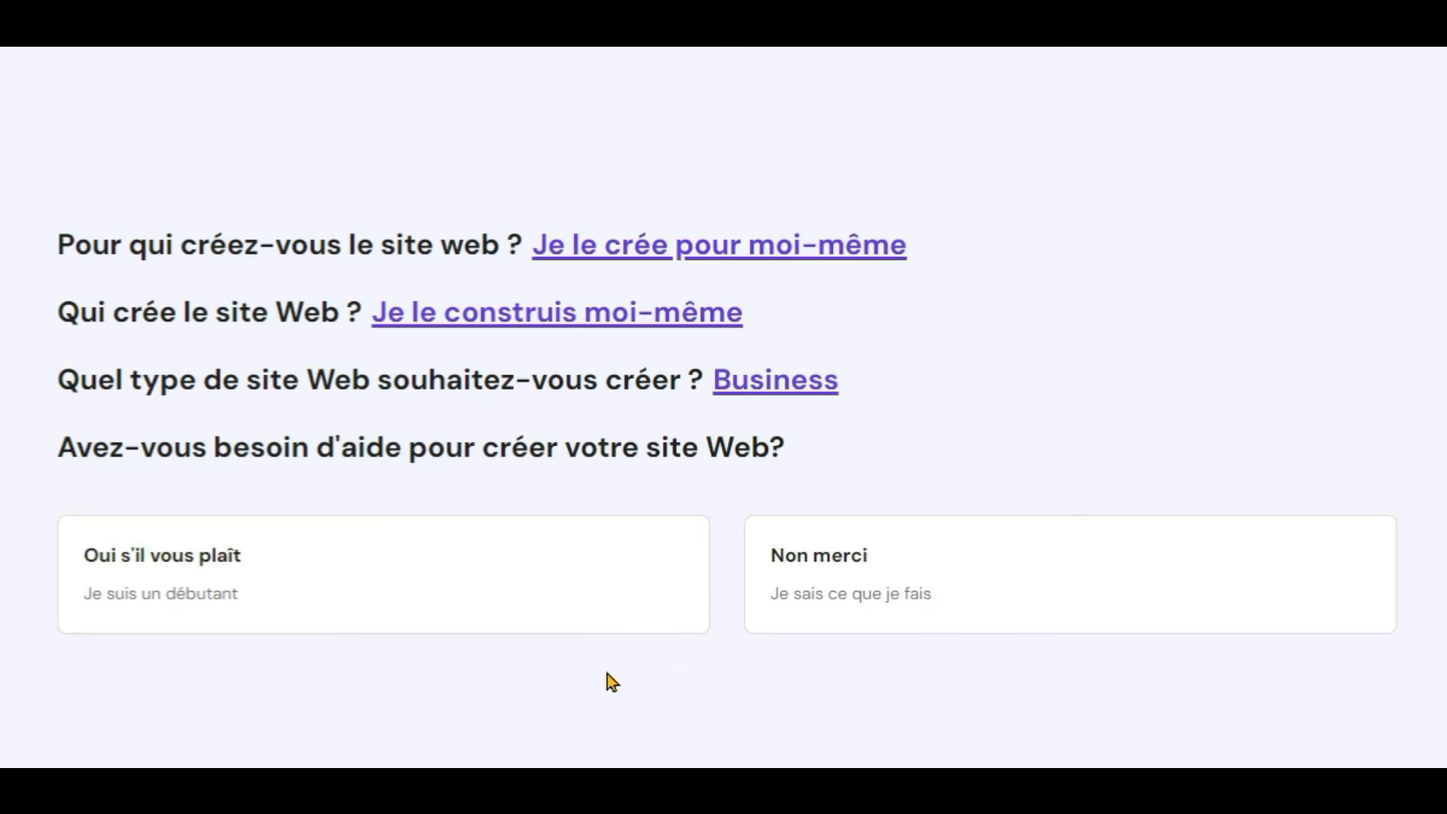
# Step: Accept help with building the site and choose to create a brand-new website
pyautogui.click(544, 612)
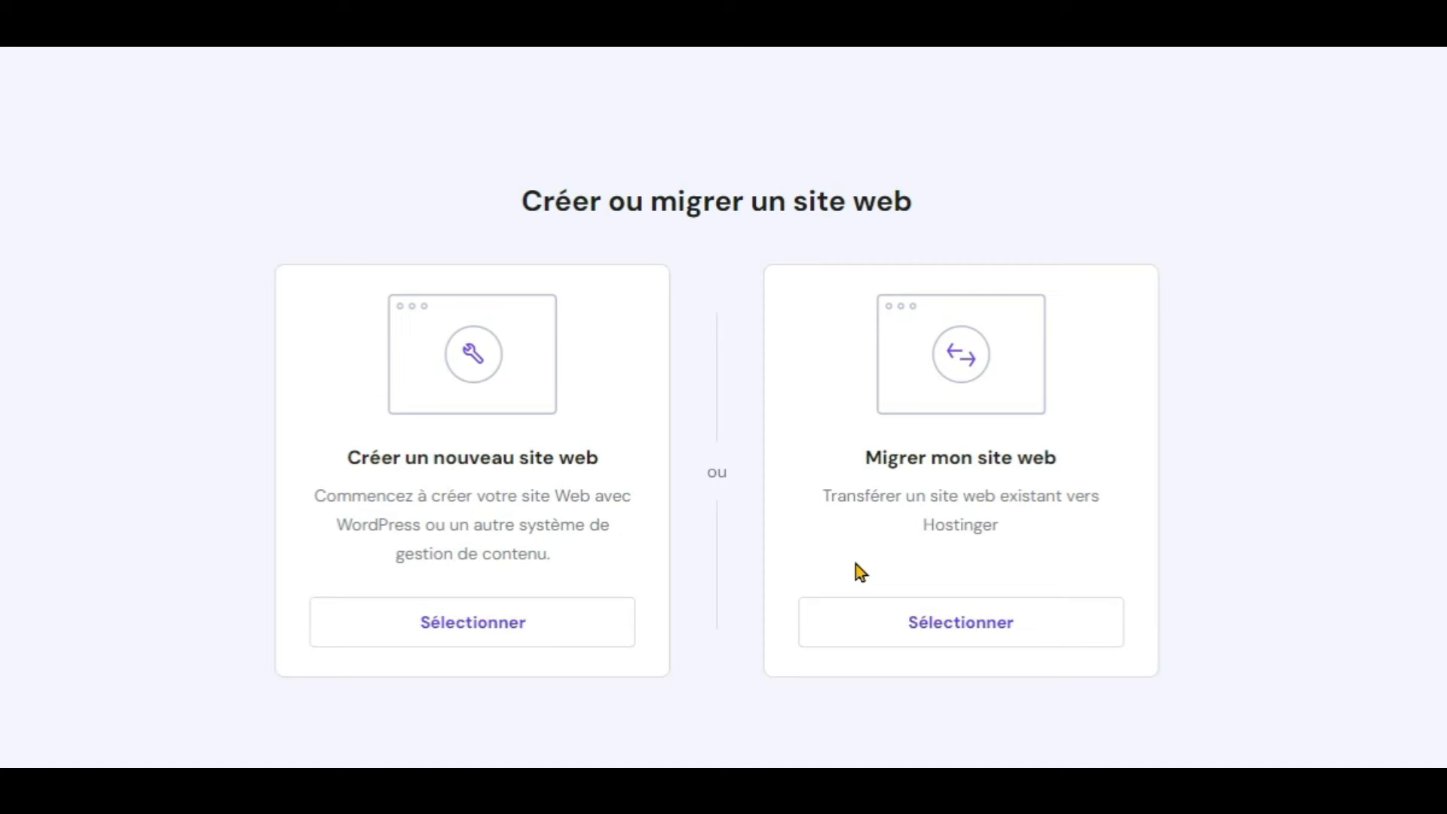
pyautogui.click(496, 638)
pyautogui.scroll(-1, 498, 637)
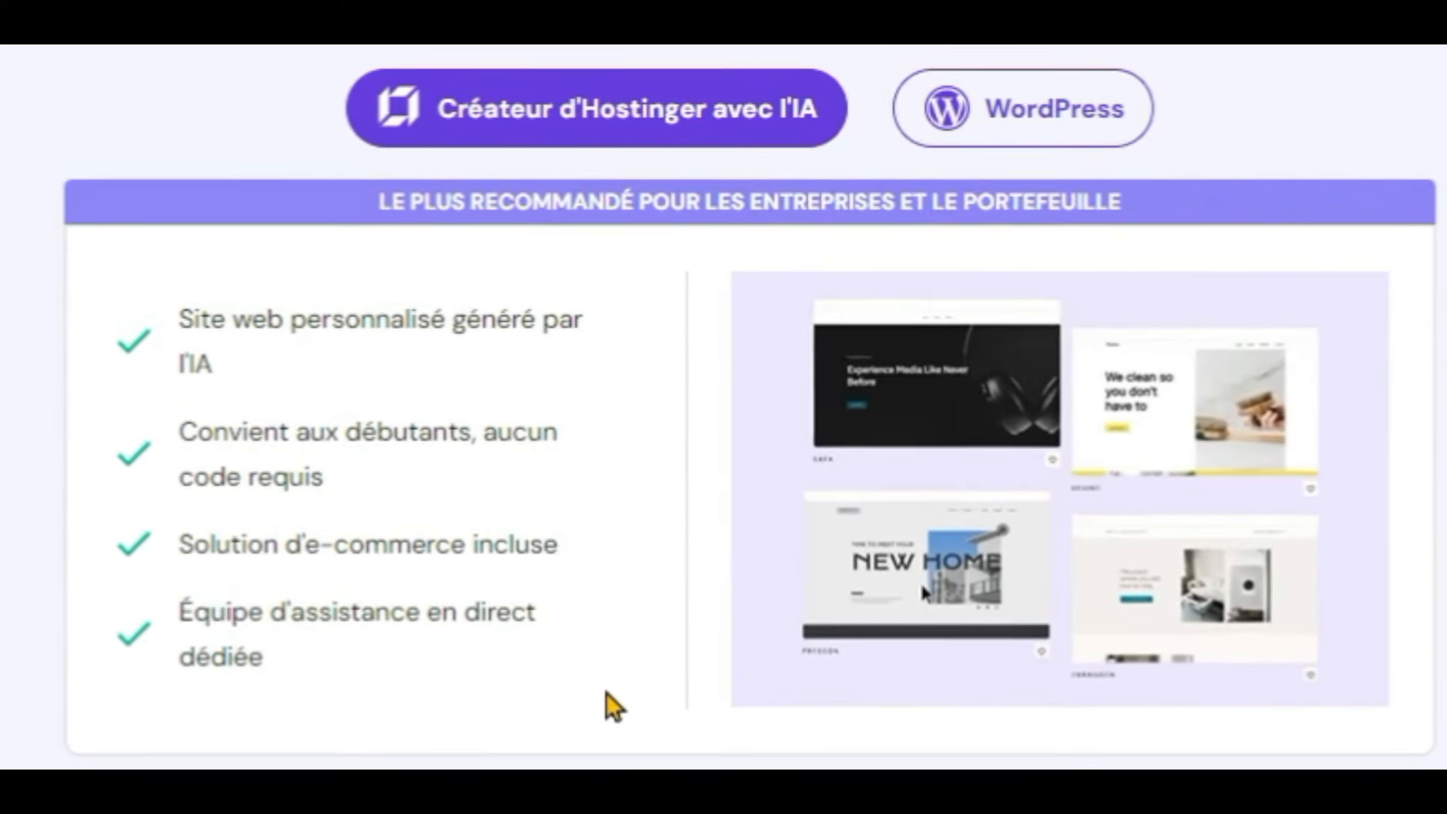
pyautogui.moveTo(325, 657); pyautogui.dragTo(176, 317)
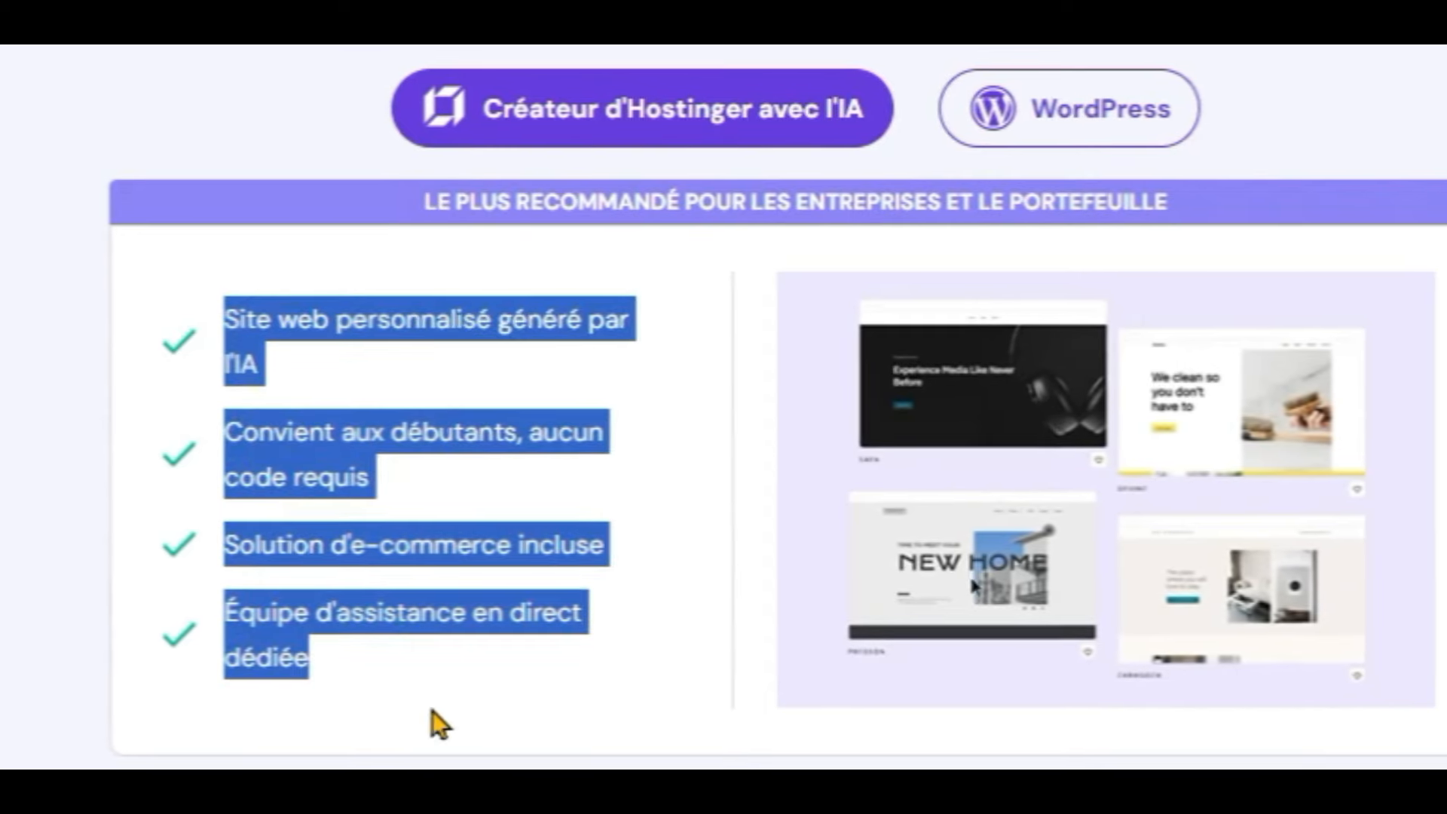
pyautogui.click(440, 725)
pyautogui.click(1067, 138)
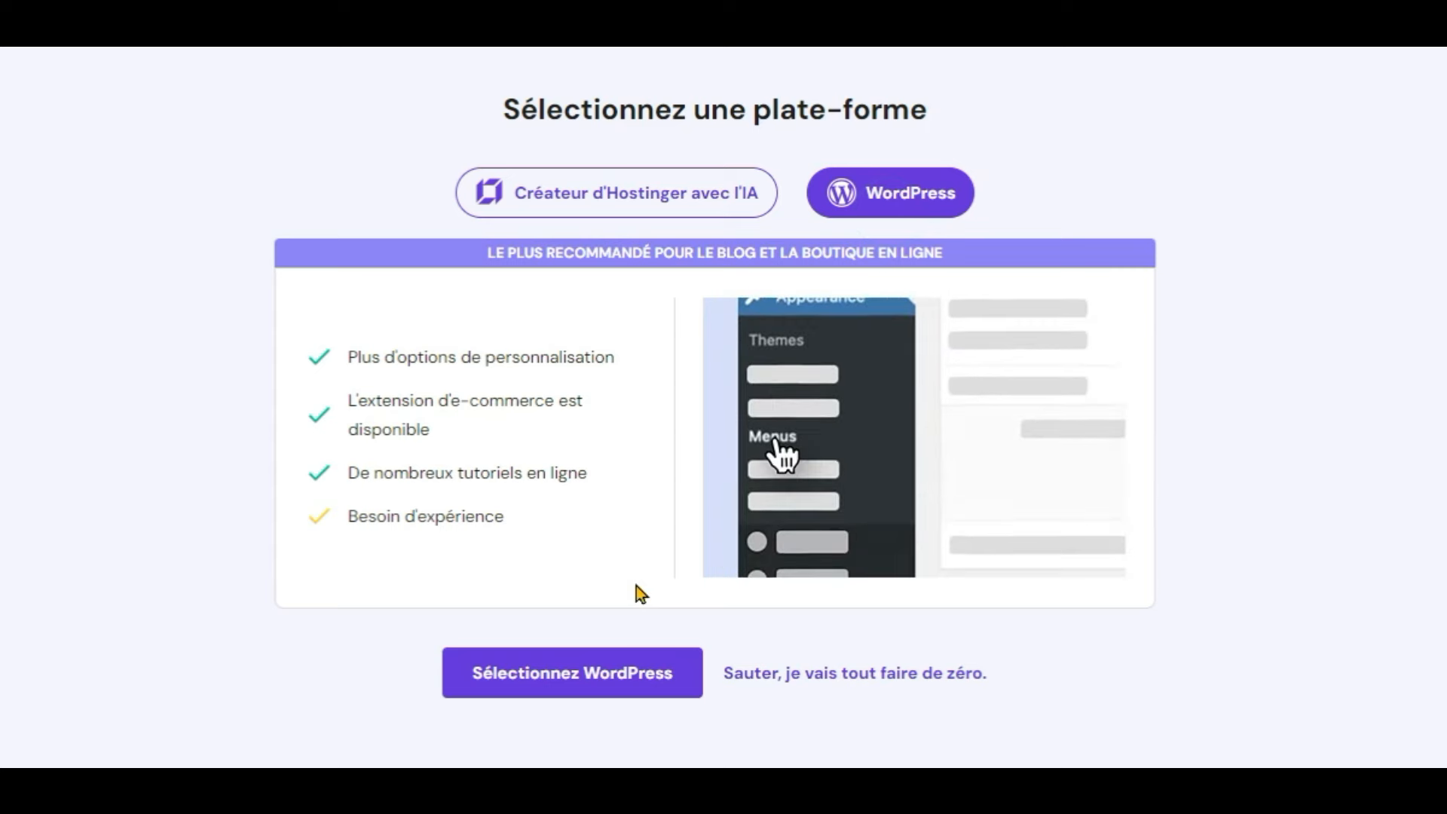
pyautogui.moveTo(524, 518); pyautogui.dragTo(349, 520)
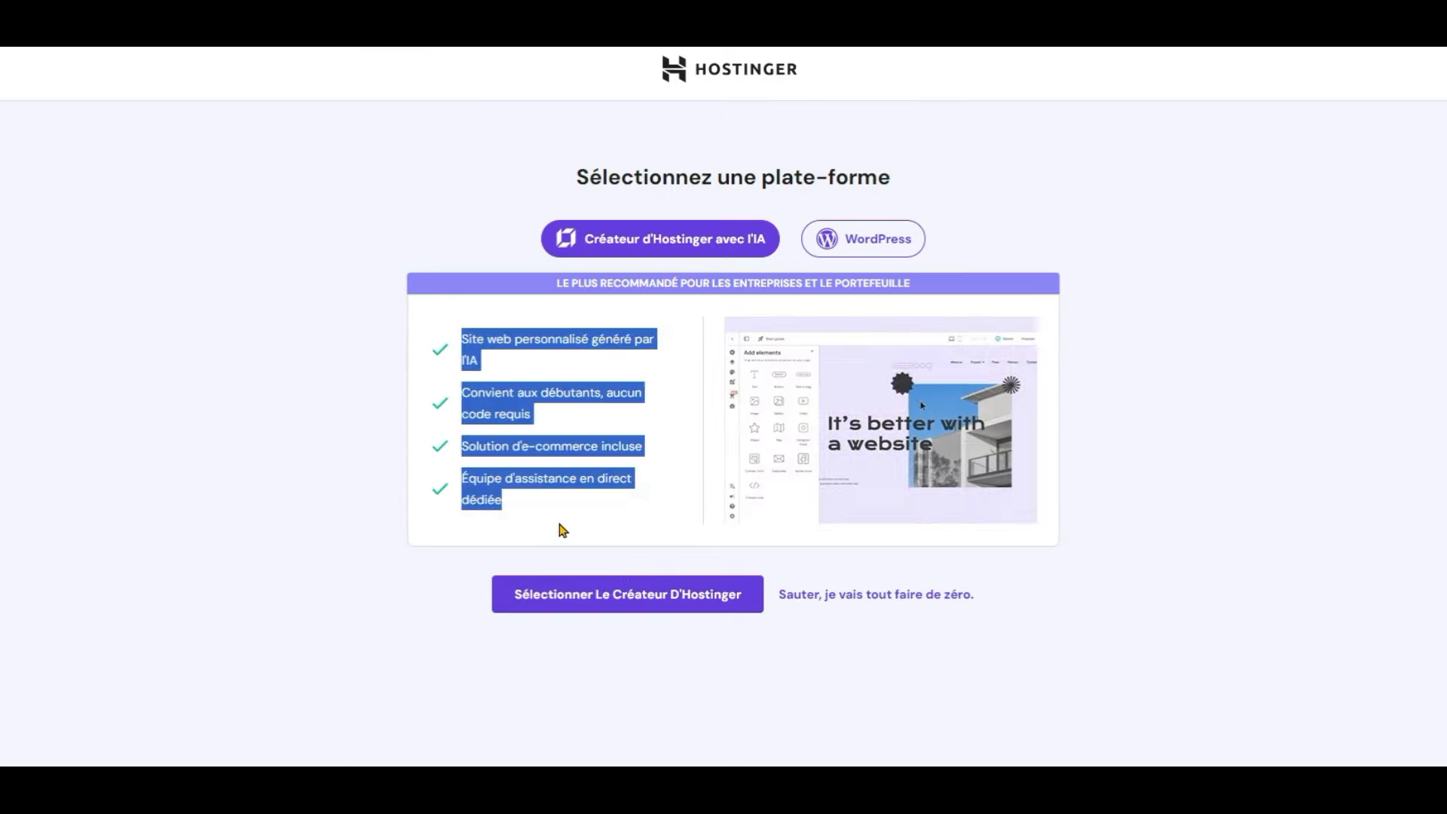
pyautogui.click(474, 568)
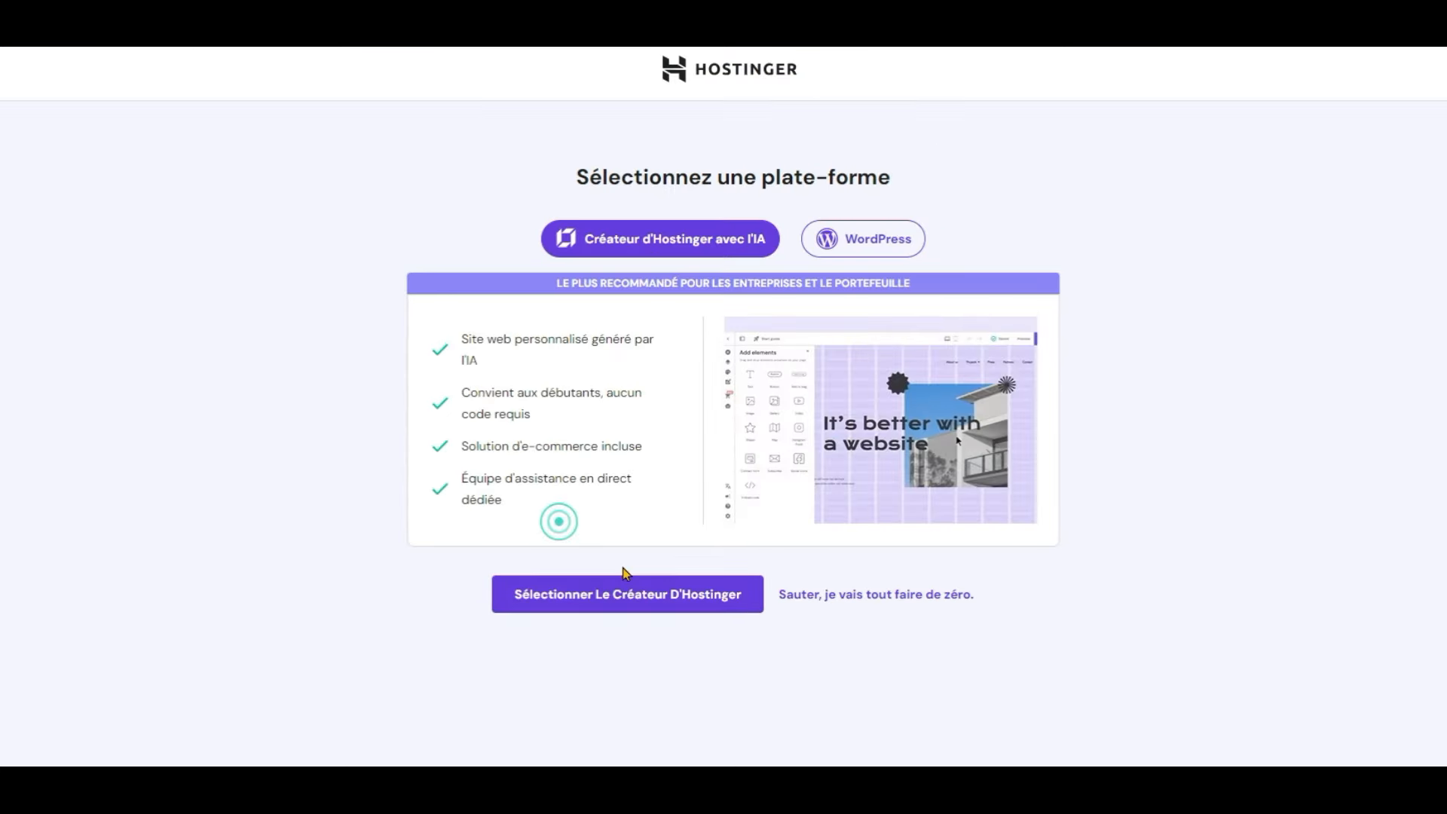
pyautogui.click(654, 603)
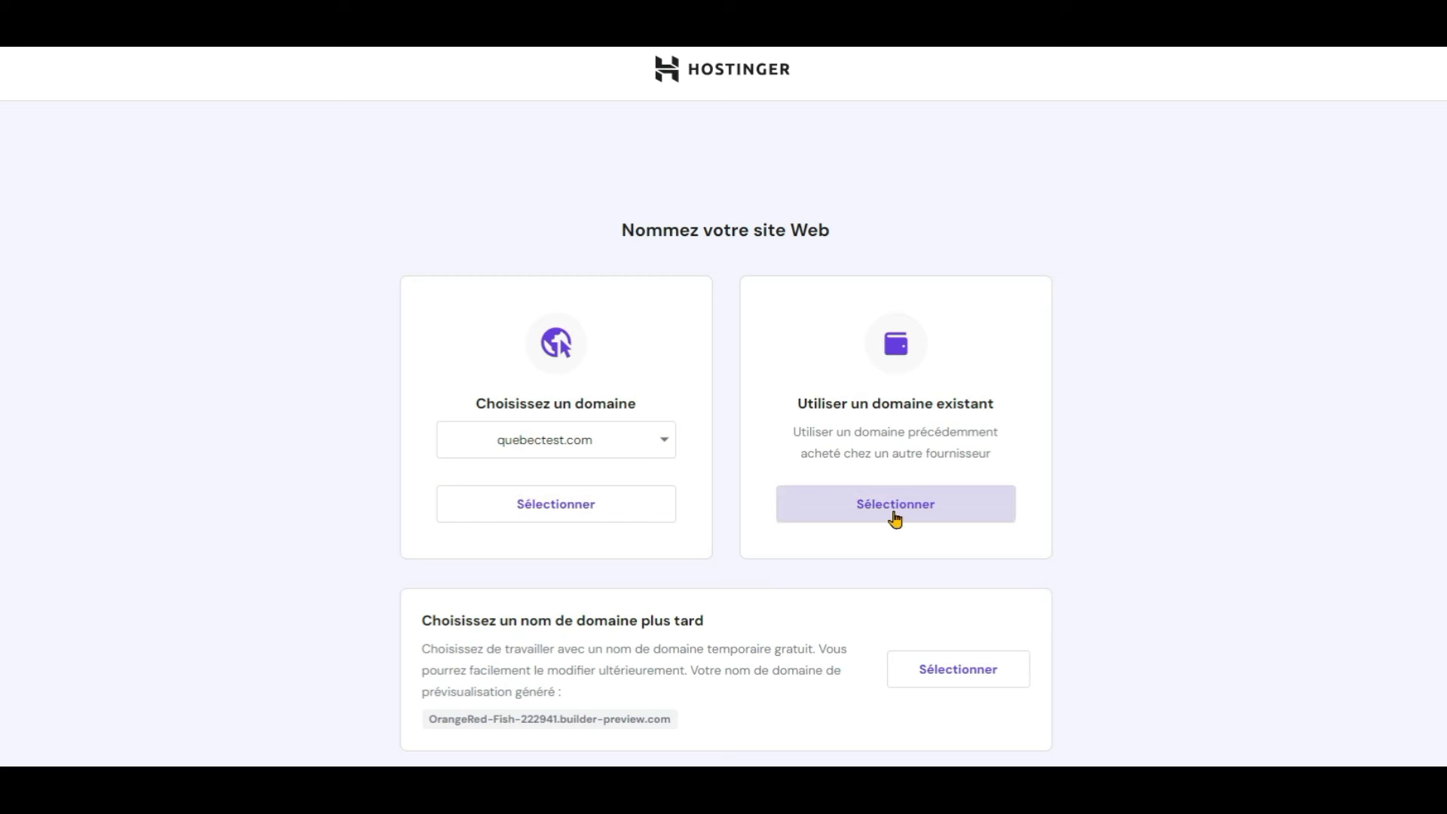
# Step: Confirm quebectest.com as the site's domain to reach the AI site creator
pyautogui.click(651, 526)
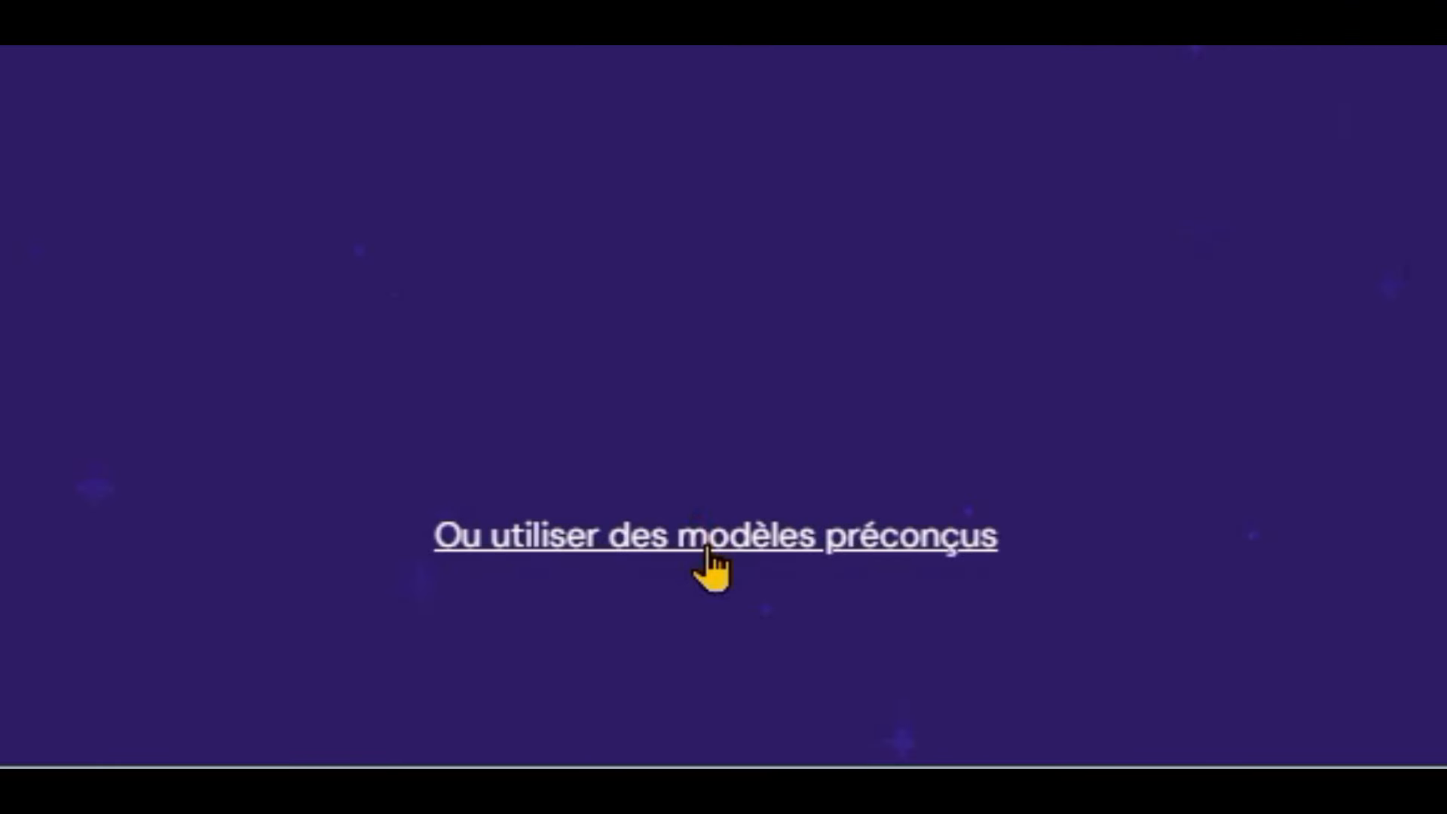
pyautogui.click(706, 548)
pyautogui.scroll(-4, 678, 335)
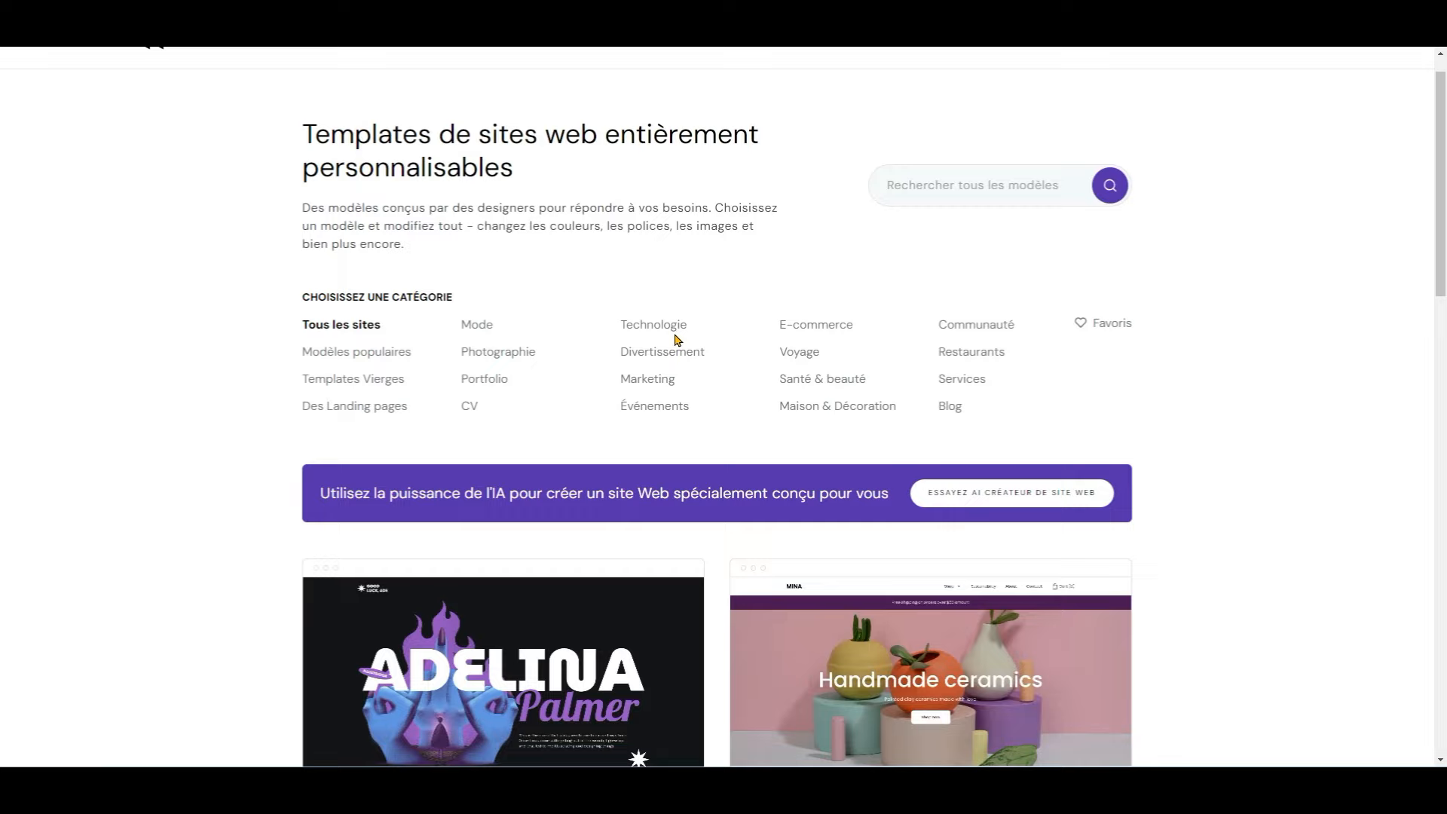
pyautogui.scroll(-10, 675, 340)
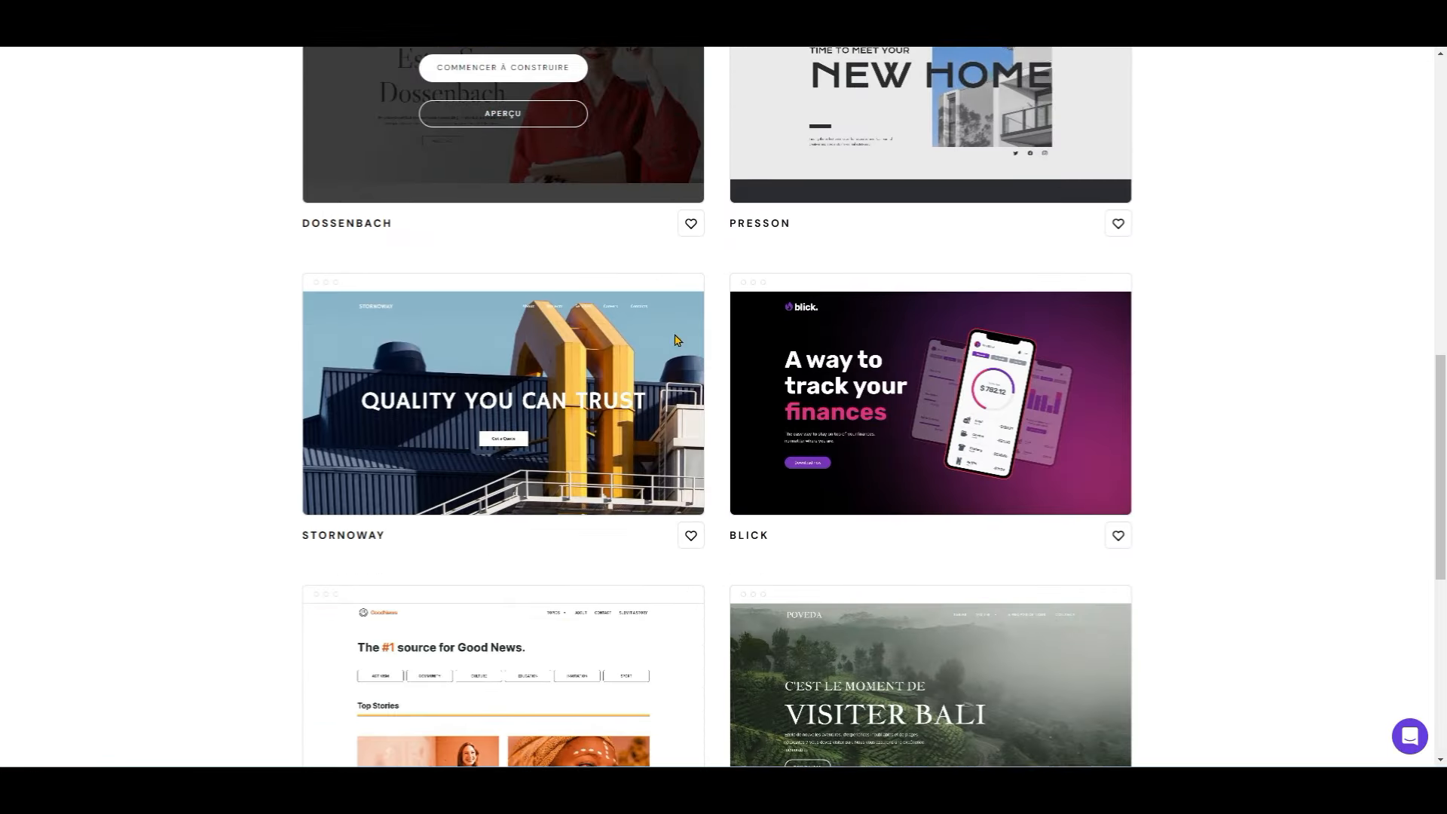
pyautogui.scroll(-4, 676, 336)
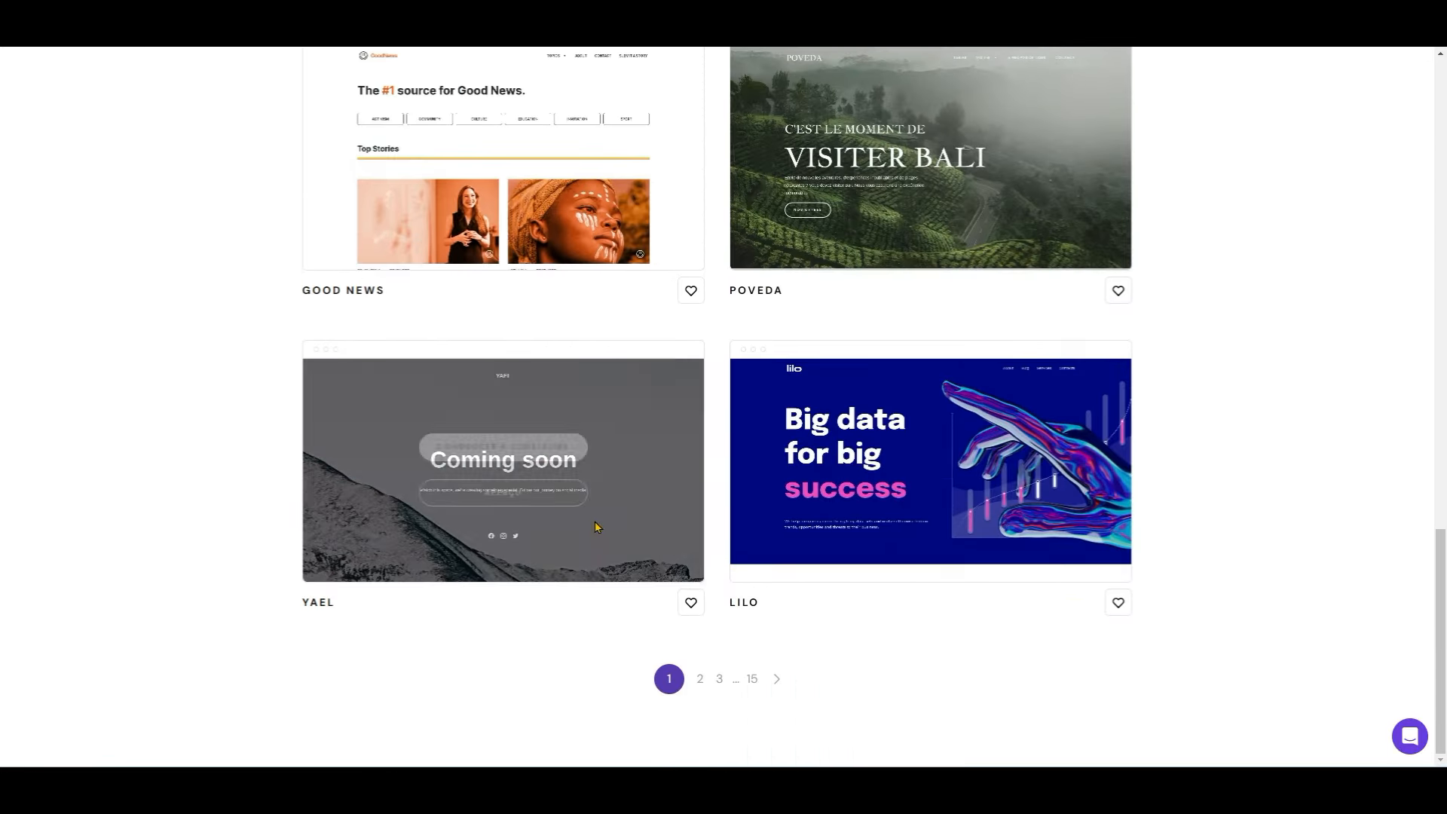
pyautogui.scroll(15, 756, 679)
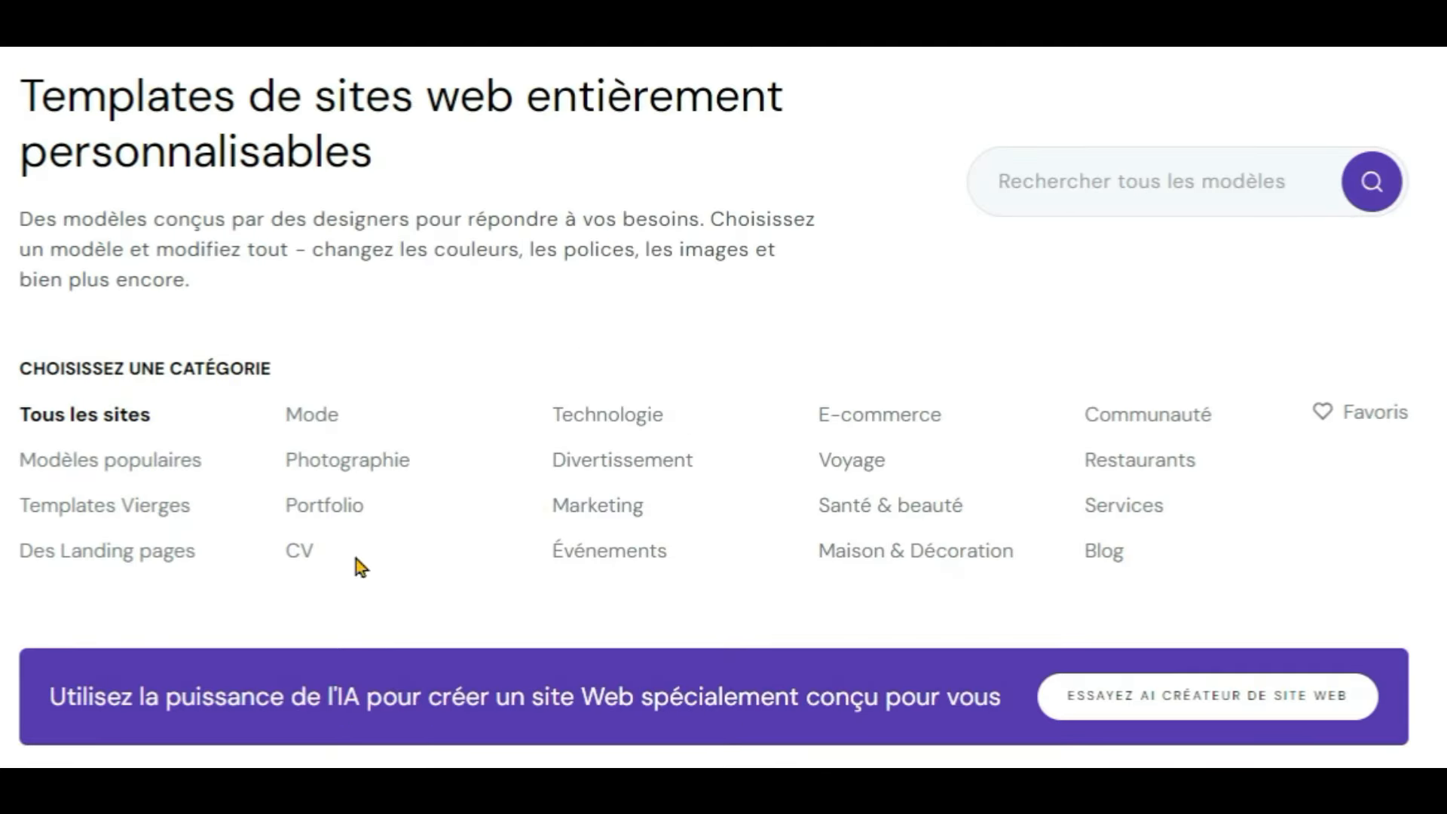
pyautogui.click(1141, 181)
pyautogui.write('y')
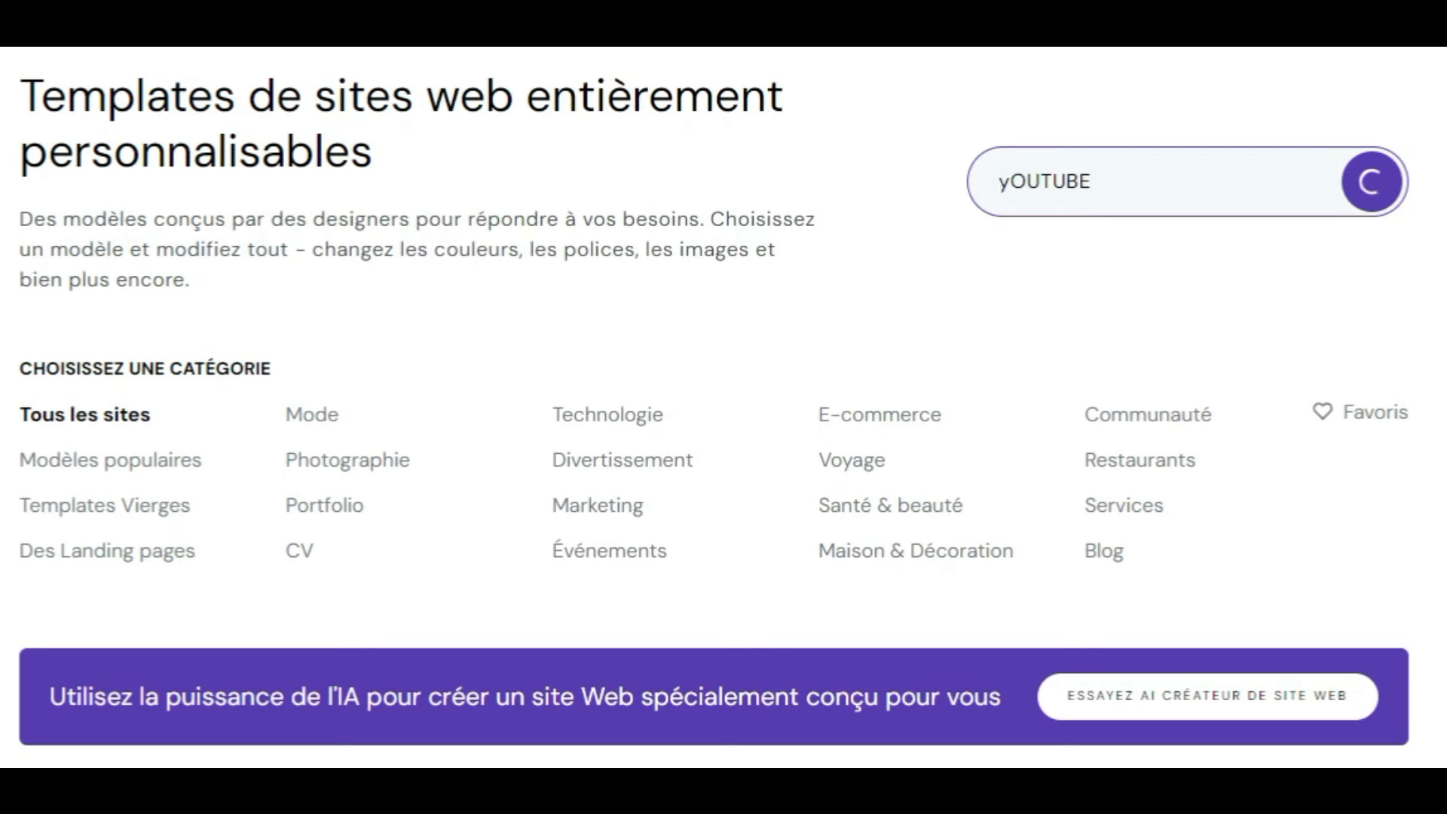
pyautogui.write('OUTUBE')
pyautogui.press('Return')
pyautogui.scroll(-5, 1279, 368)
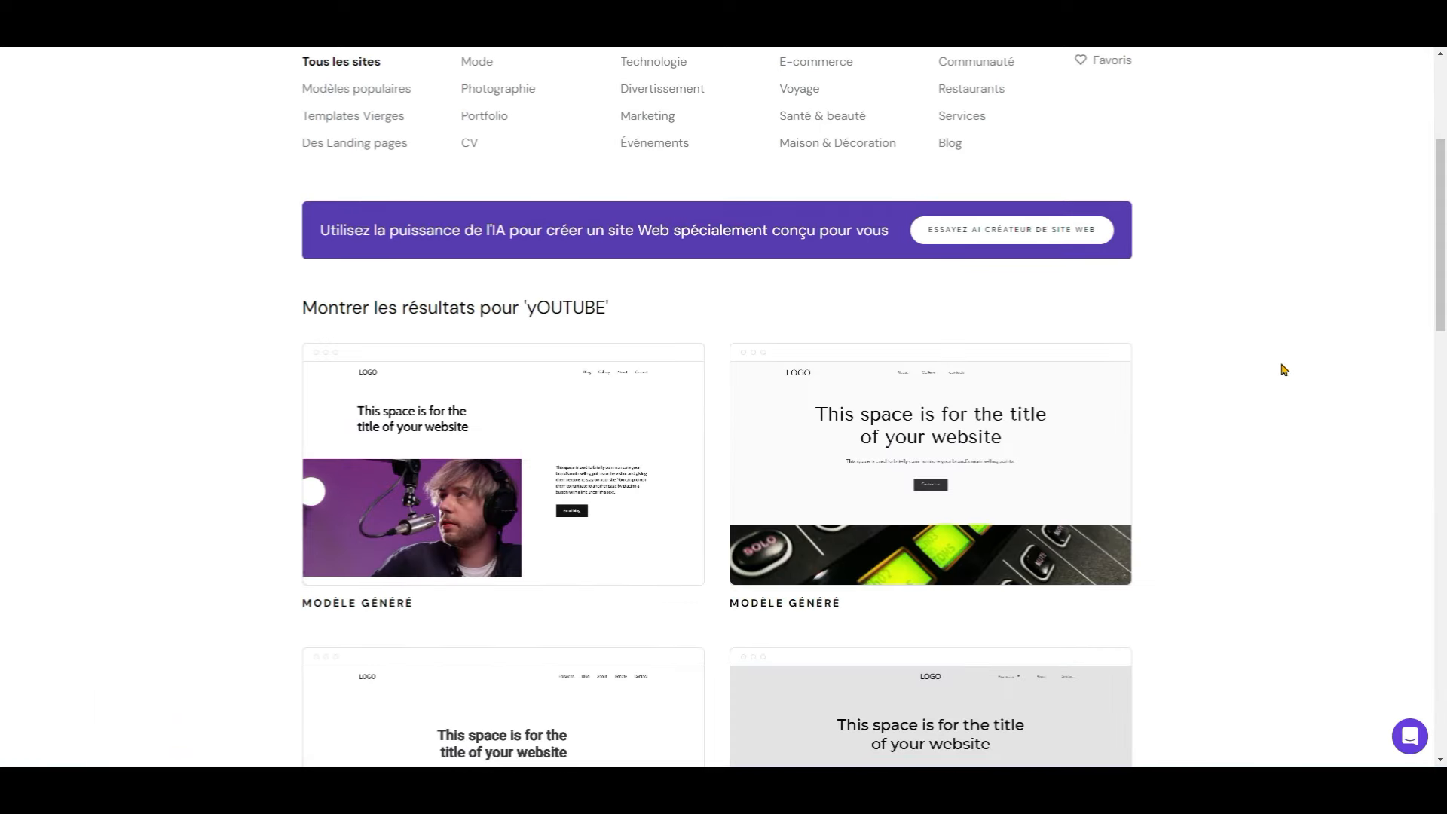
pyautogui.scroll(-7, 1157, 383)
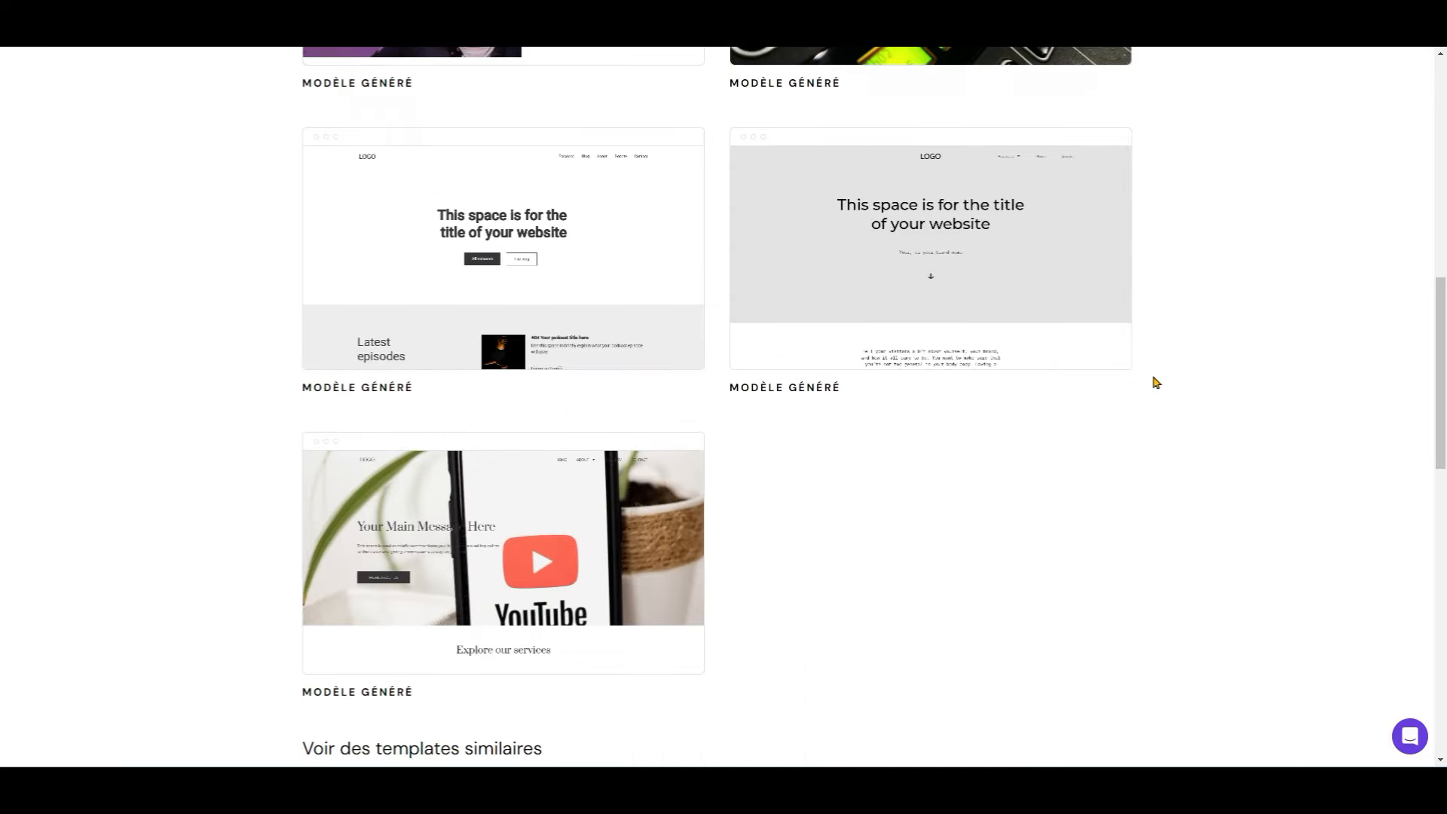
pyautogui.scroll(-3, 726, 452)
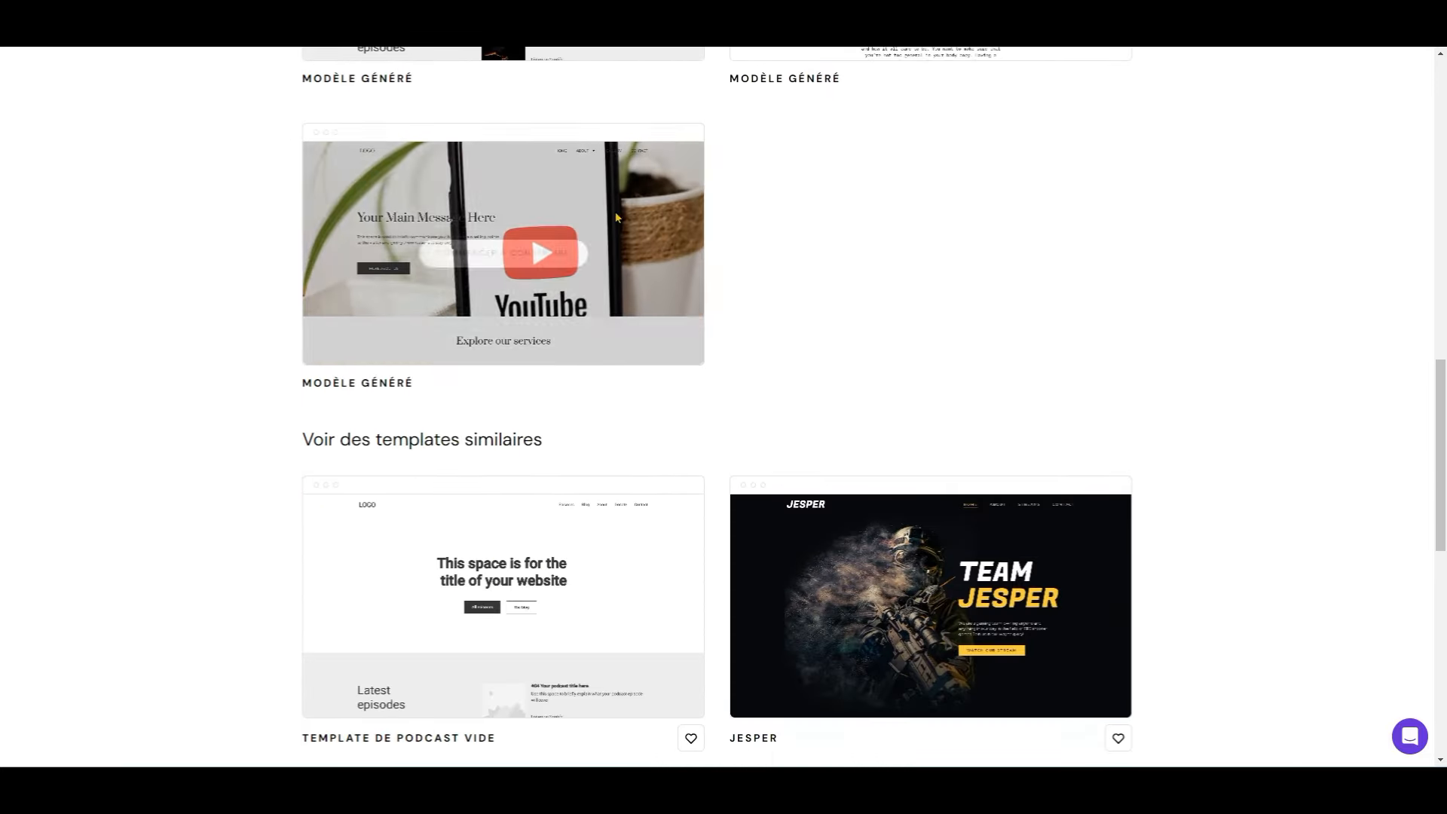
pyautogui.scroll(4, 442, 430)
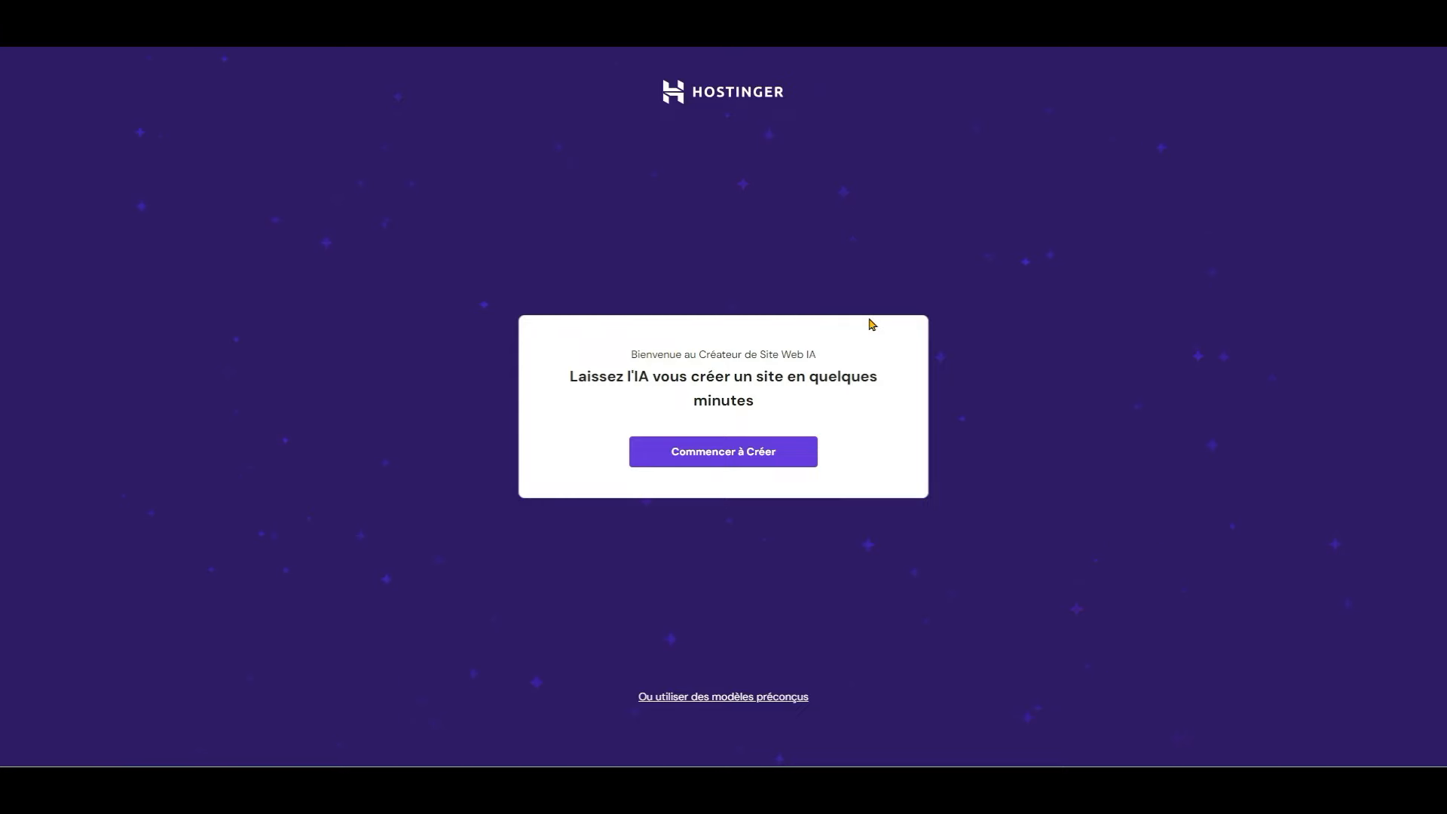
# Step: Start the AI site form with brand 'Québec Test' and site type 'Autre'
pyautogui.click(730, 456)
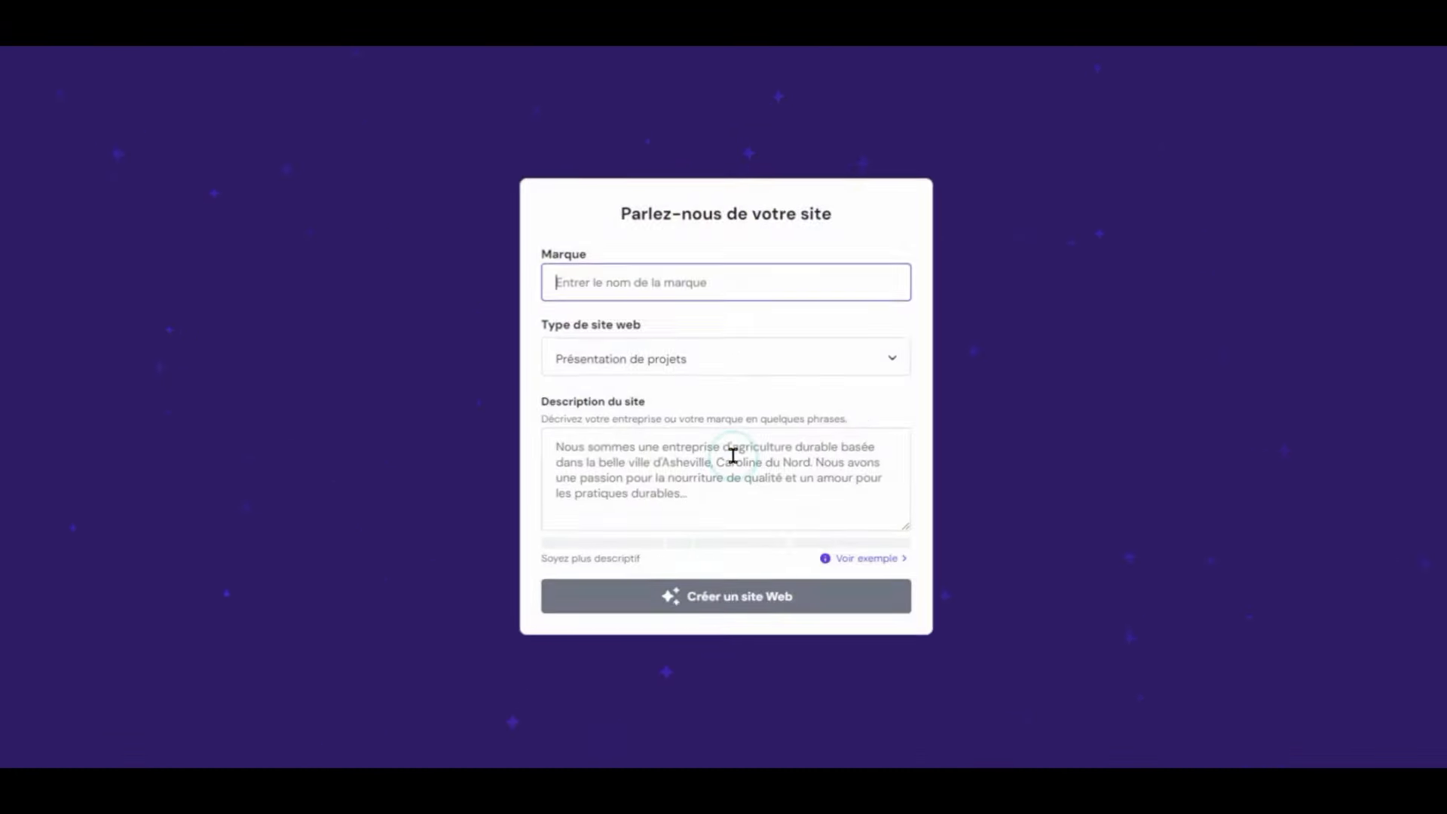
pyautogui.write('Québec ')
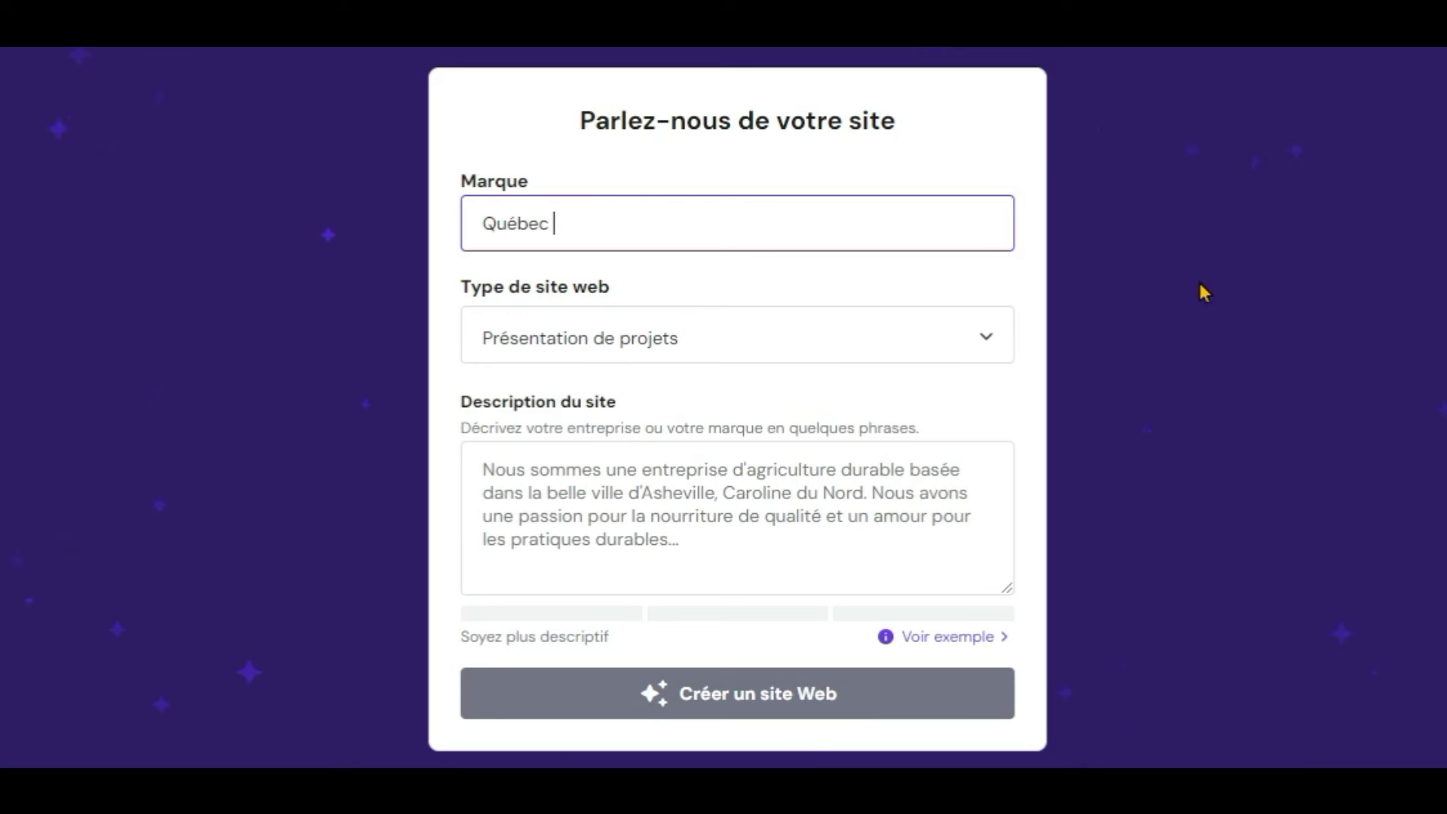
pyautogui.write('Test')
pyautogui.click(982, 347)
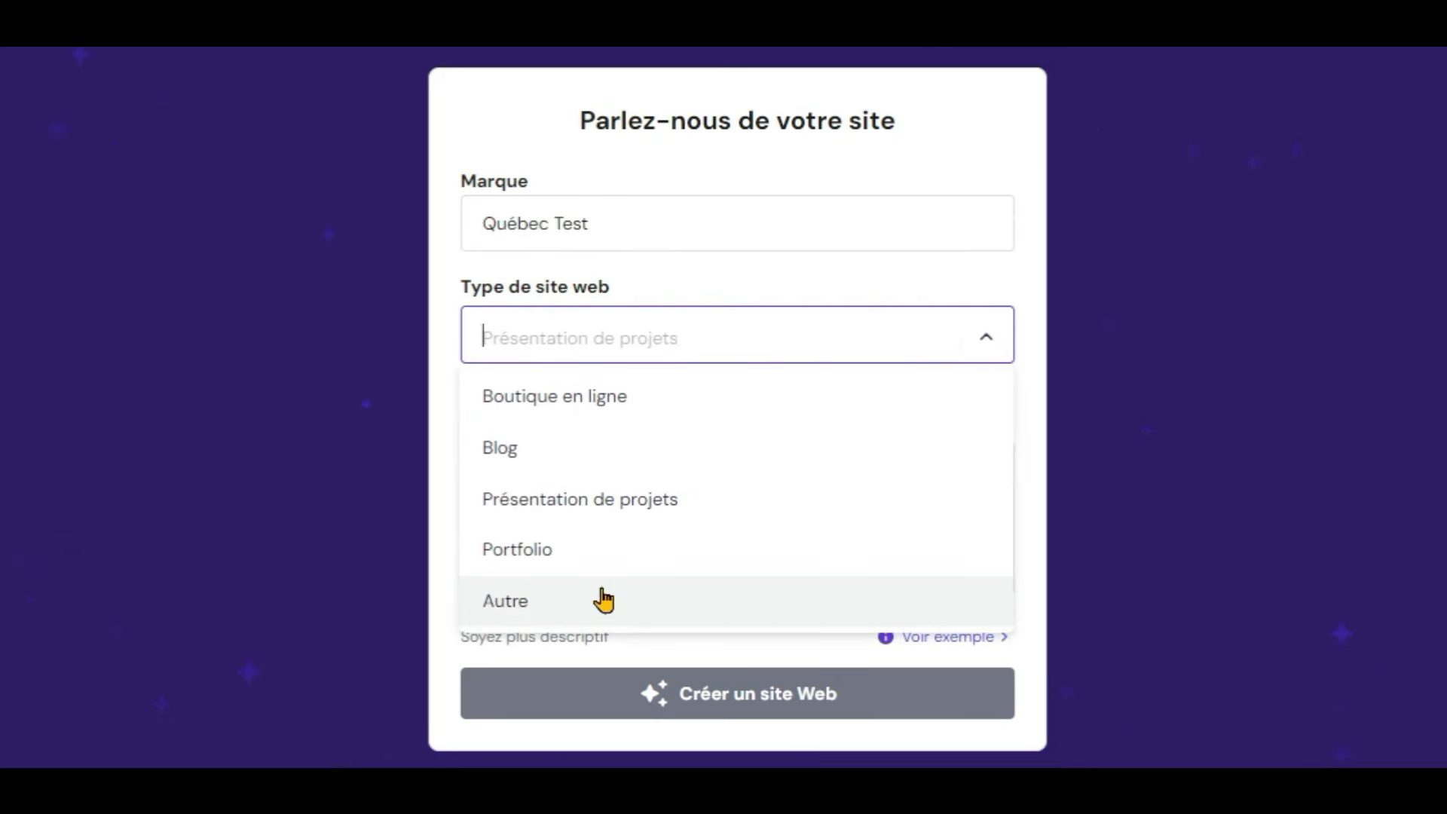
pyautogui.click(603, 600)
pyautogui.click(606, 471)
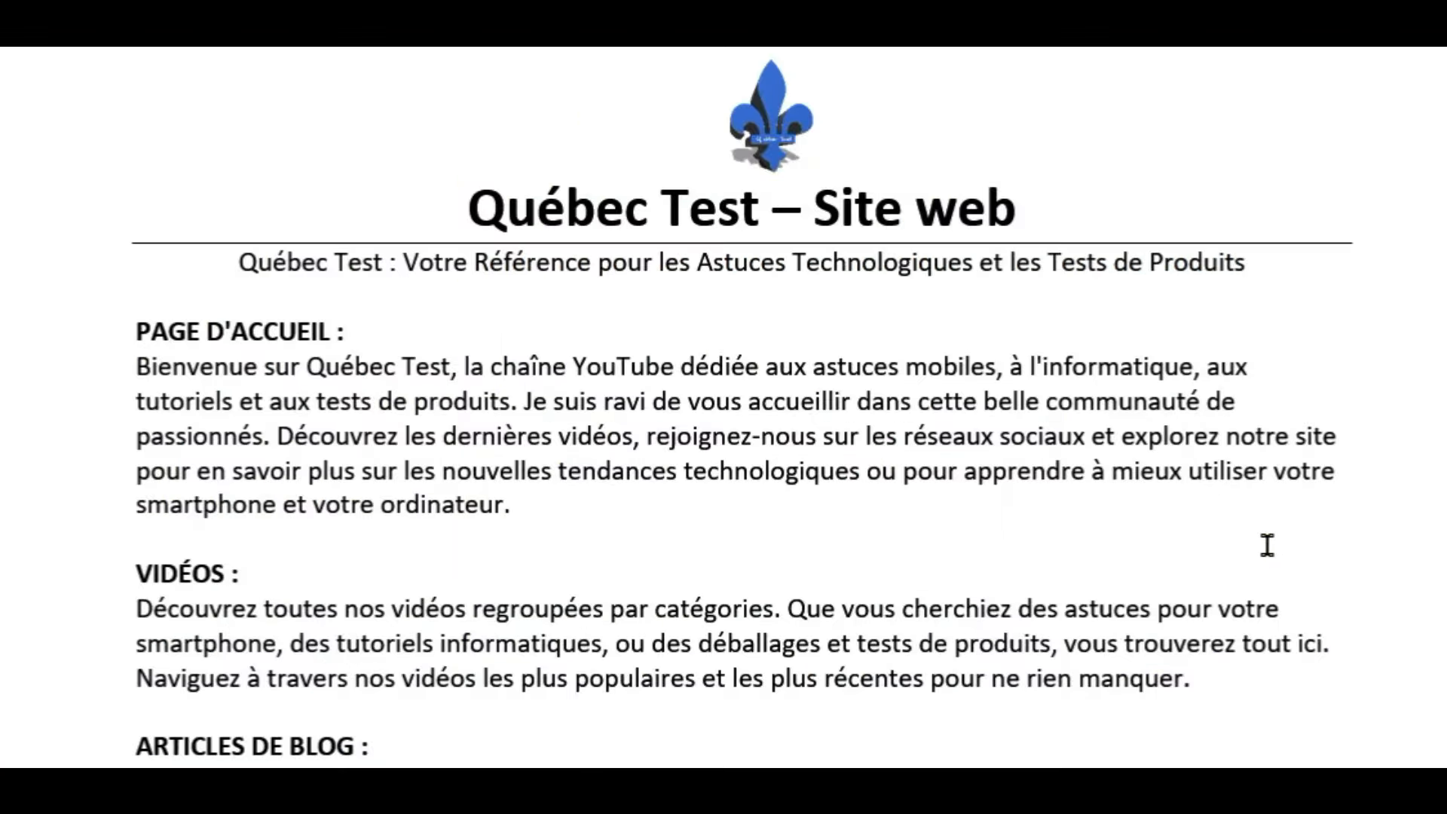
# Step: Select the whole 'Bienvenue… ordinateur.' welcome paragraph in the Word document
pyautogui.scroll(-20, 571, 490)
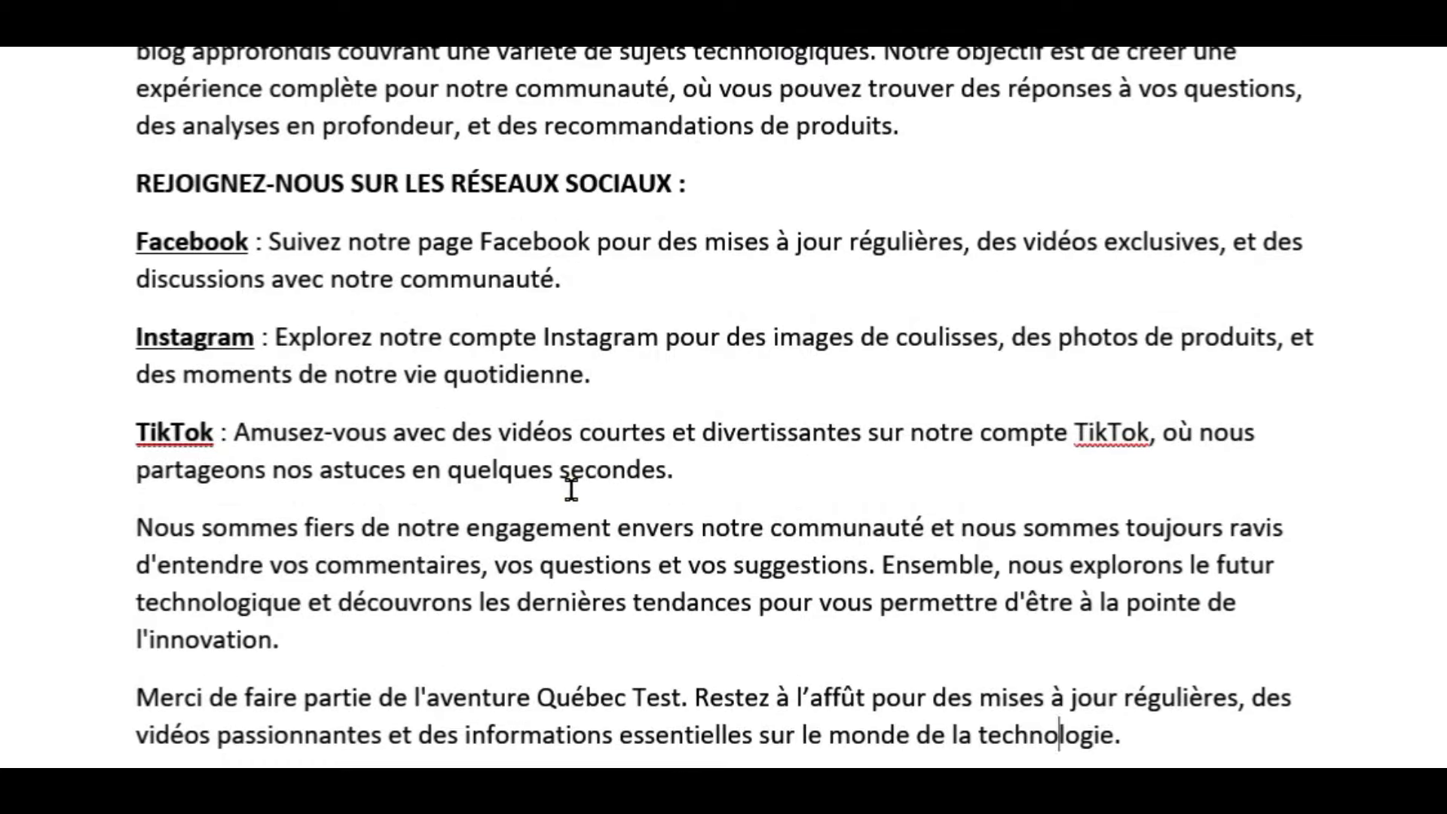
pyautogui.scroll(20, 571, 490)
pyautogui.moveTo(528, 413); pyautogui.dragTo(160, 291)
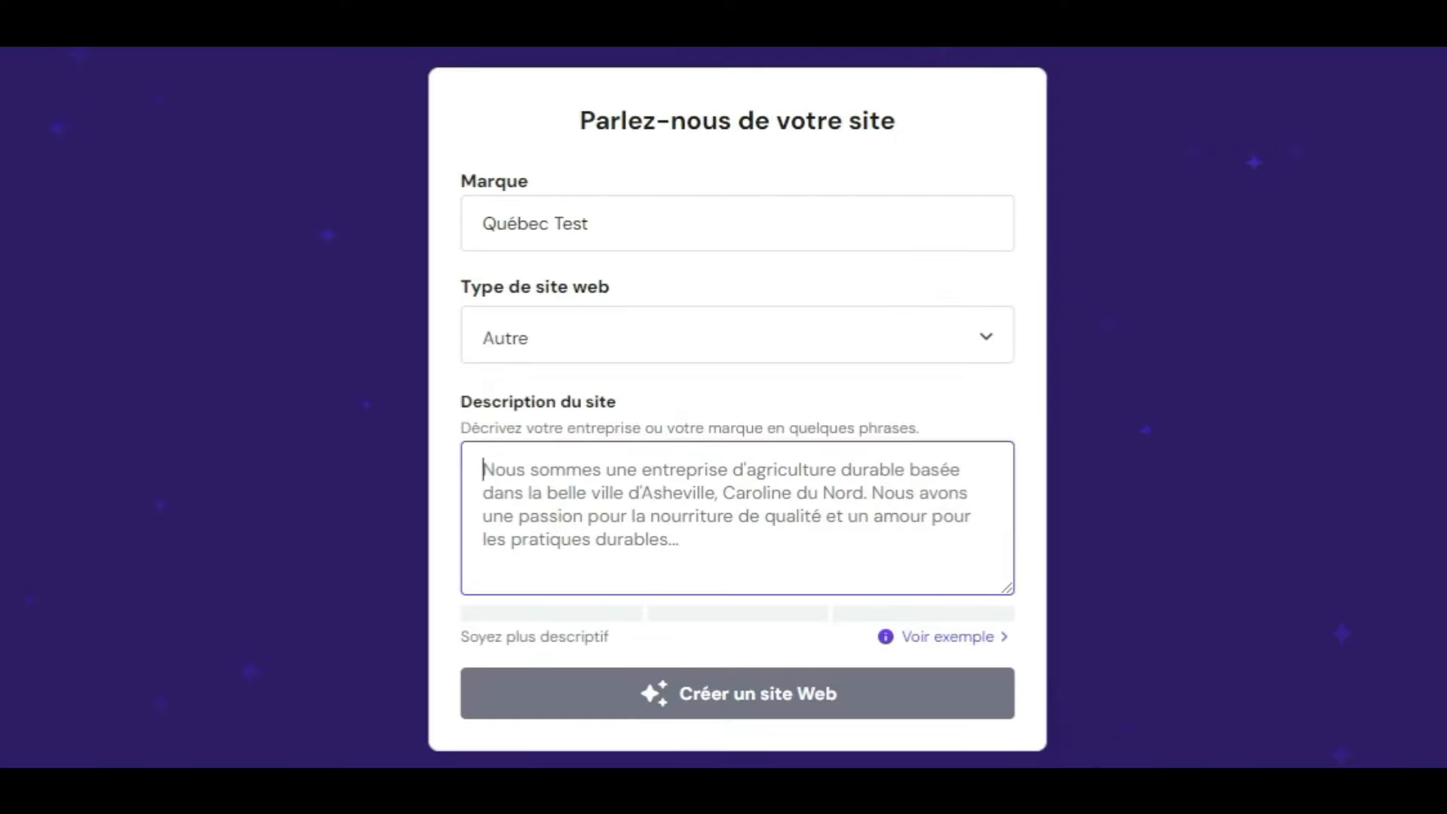
# Step: Paste the Bienvenue welcome paragraph into the 'Description du site' field
pyautogui.write("Bienvenue sur Québec Test, la chaîne YouTube dédiée aux astuces mobiles, à l'informatique, aux tutoriels et aux tests de produits. Je suis ravi de vous accueillir dans cette belle communauté de passionnés. Découvrez les dernières vidéos, rejoignez-nous sur les réseaux sociaux et explorez notre site pour en savoir plus sur les nouvelles tendances technologiques ou pour apprendre à mieux utiliser votre smartphone et votre ordinateur.")
pyautogui.scroll(1, 736, 566)
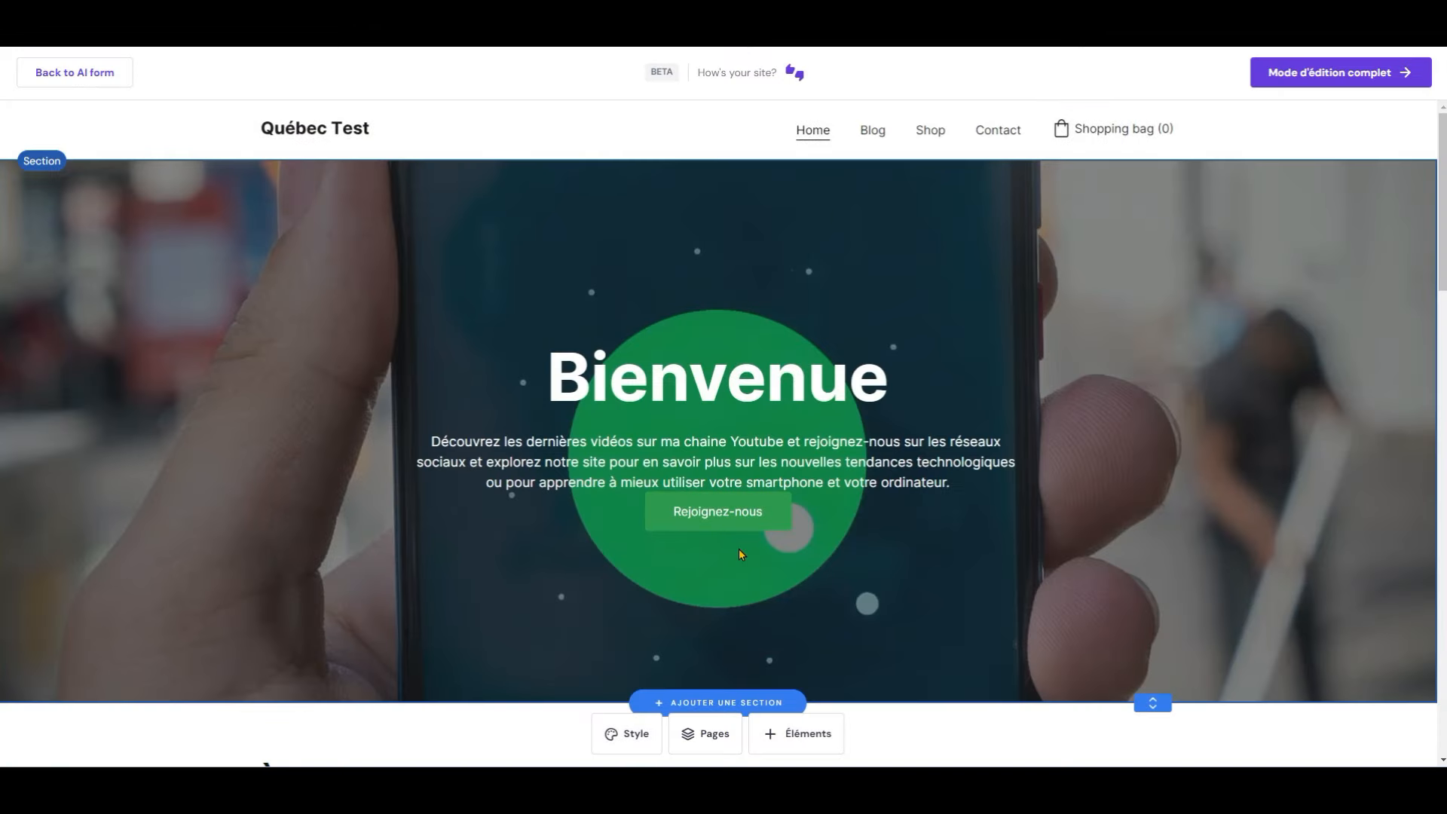
pyautogui.scroll(-10, 738, 555)
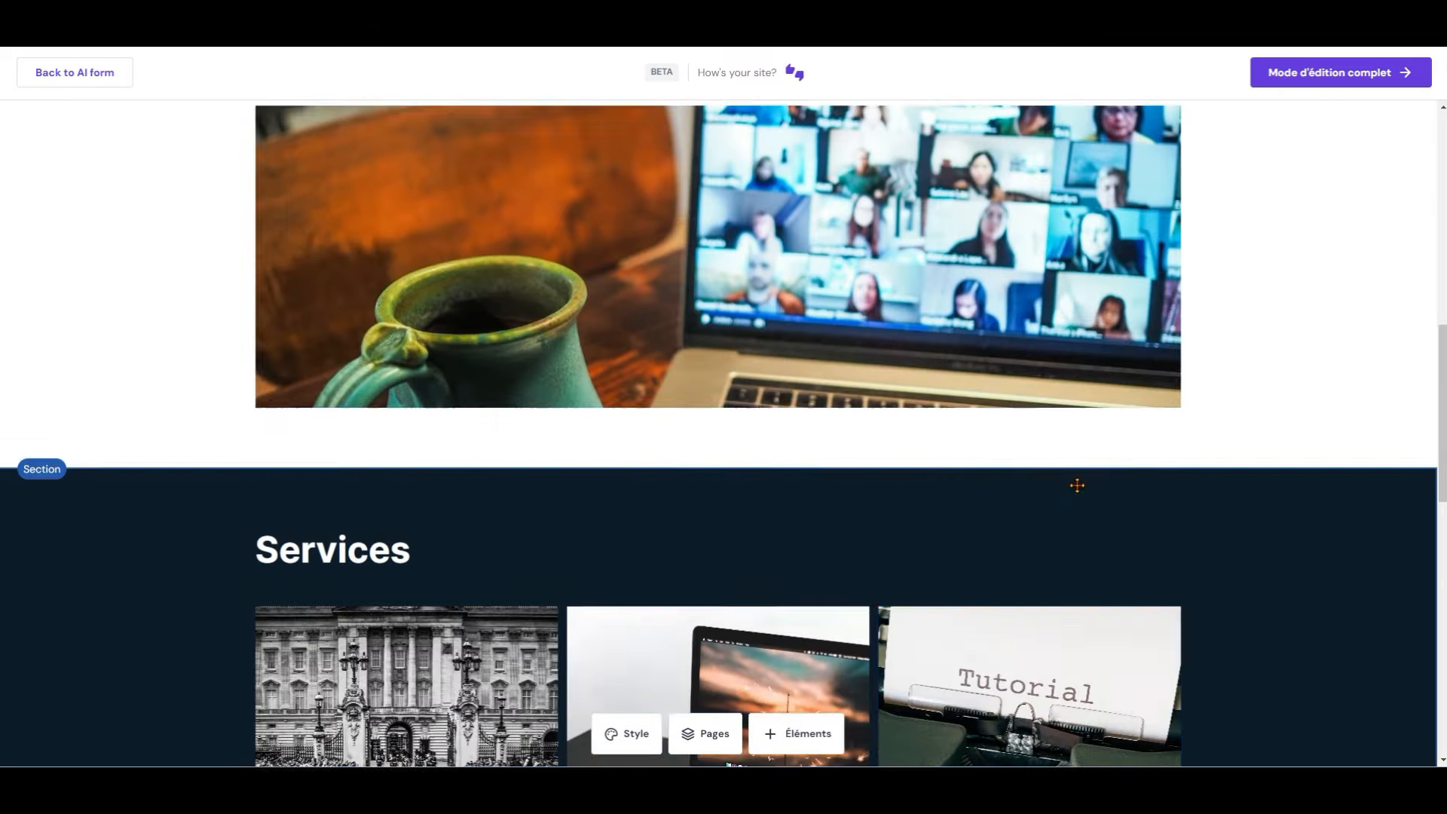
pyautogui.scroll(-5, 1077, 485)
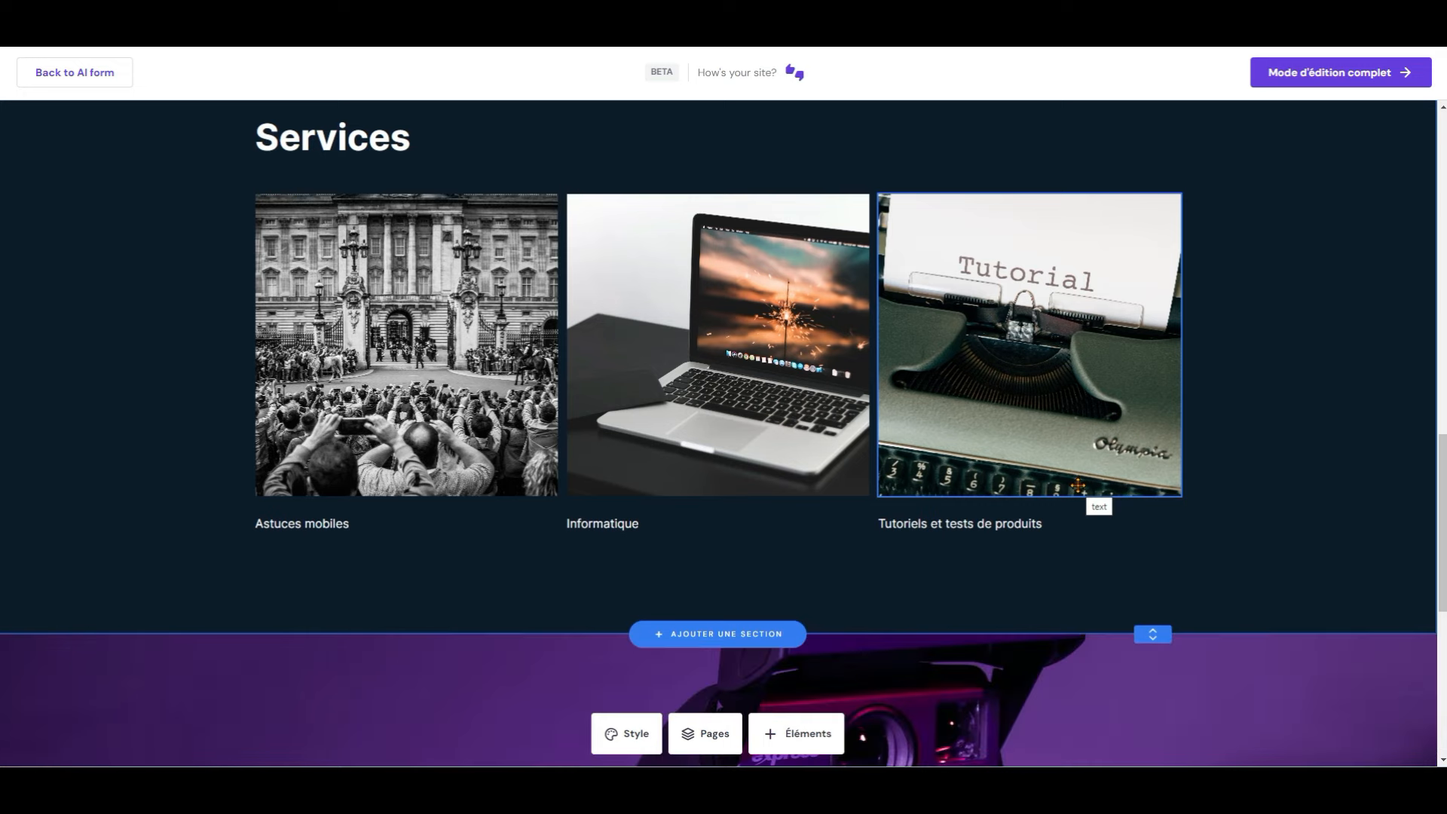
pyautogui.scroll(-8, 1077, 486)
pyautogui.scroll(12, 1077, 485)
pyautogui.scroll(10, 1078, 486)
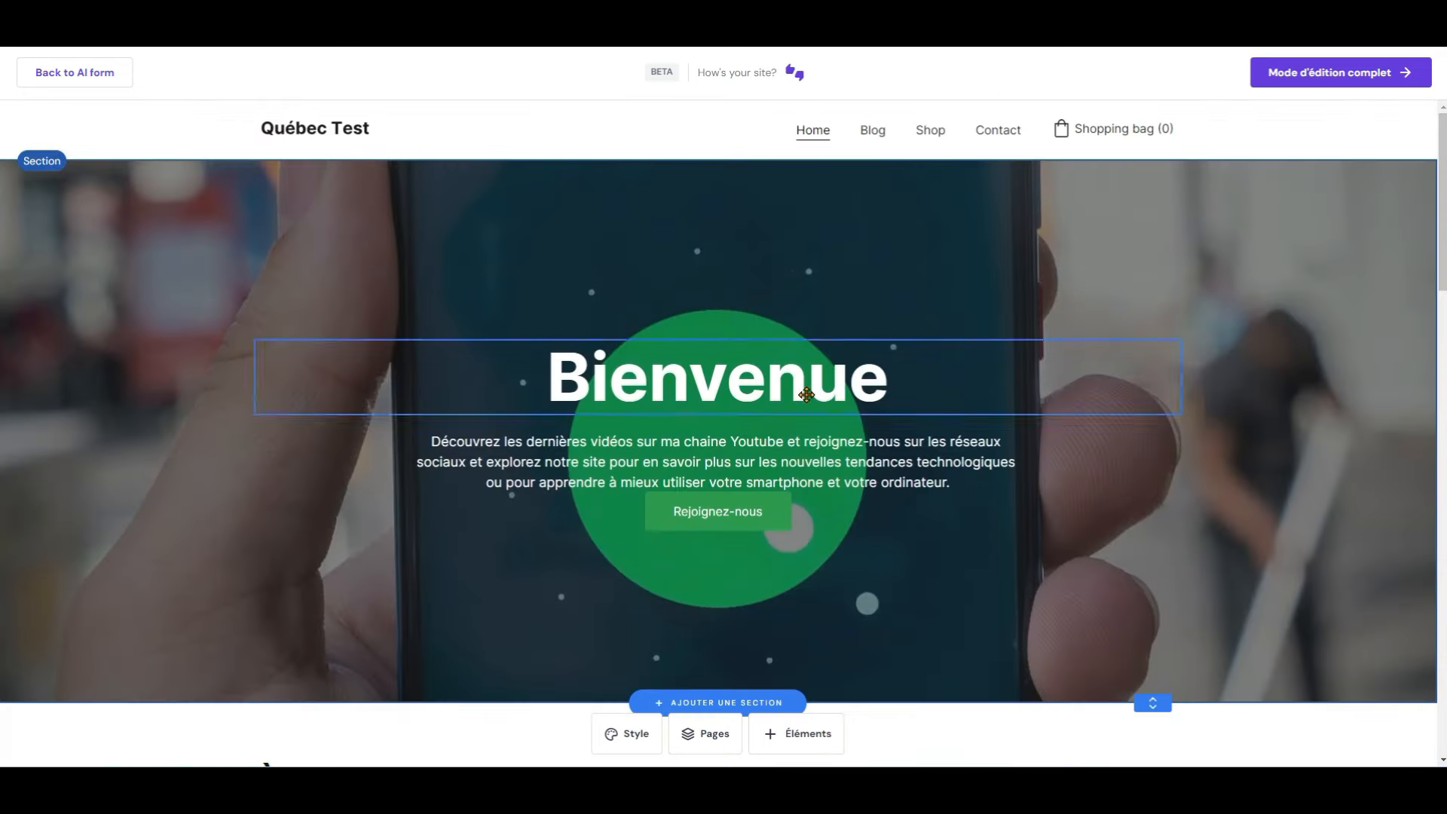
pyautogui.click(240, 134)
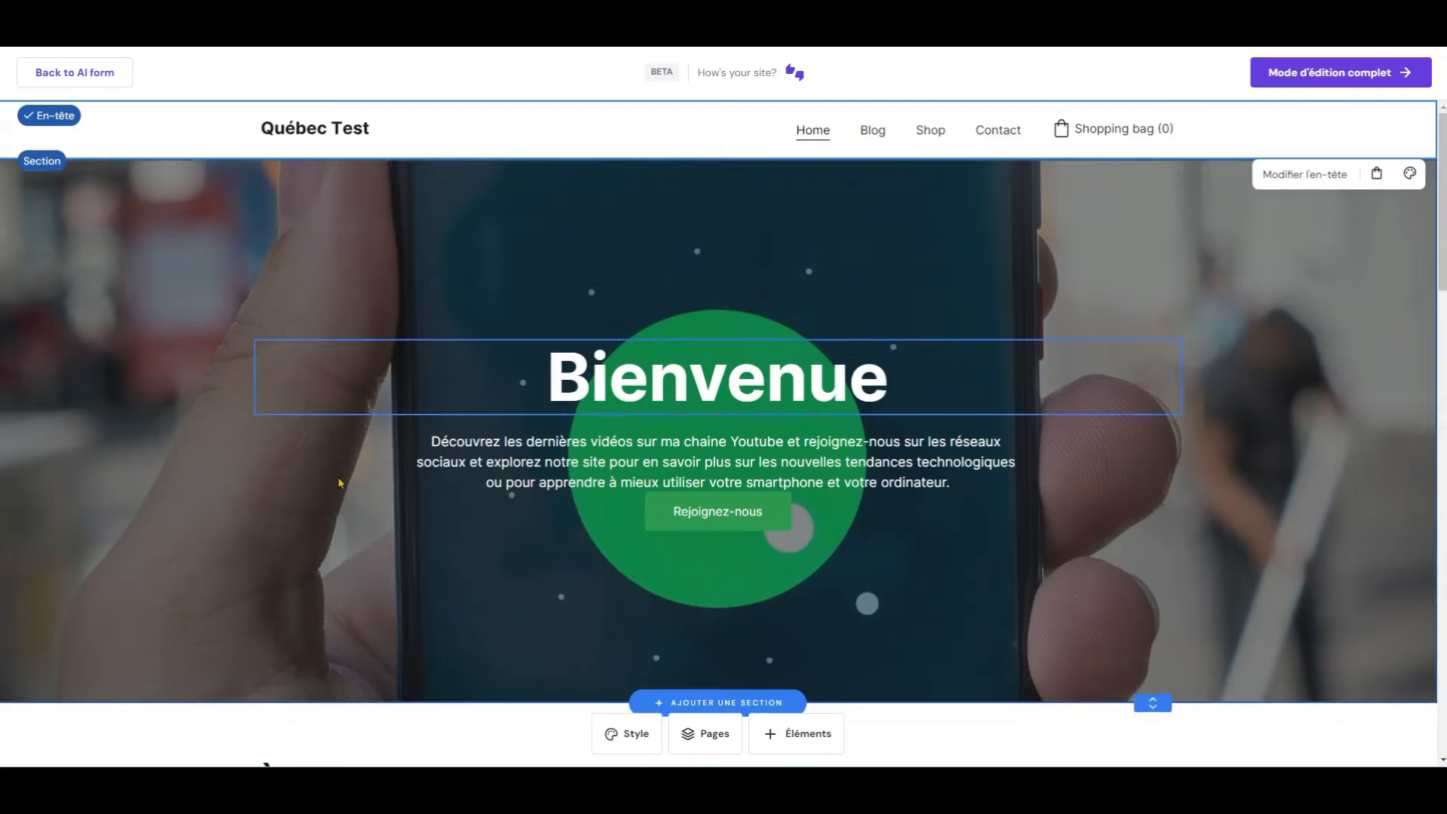
pyautogui.scroll(-5, 673, 236)
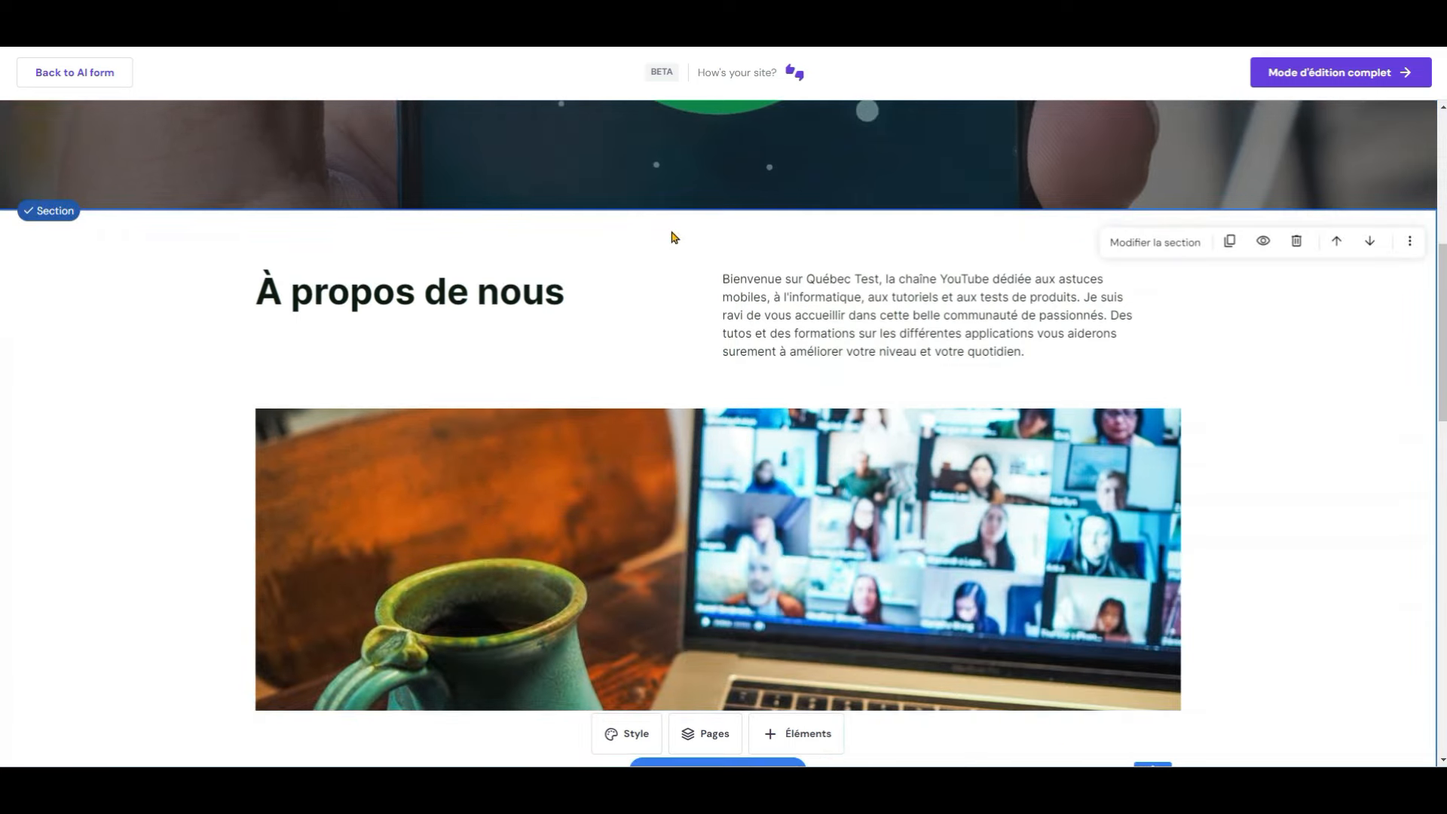
pyautogui.scroll(-7, 673, 237)
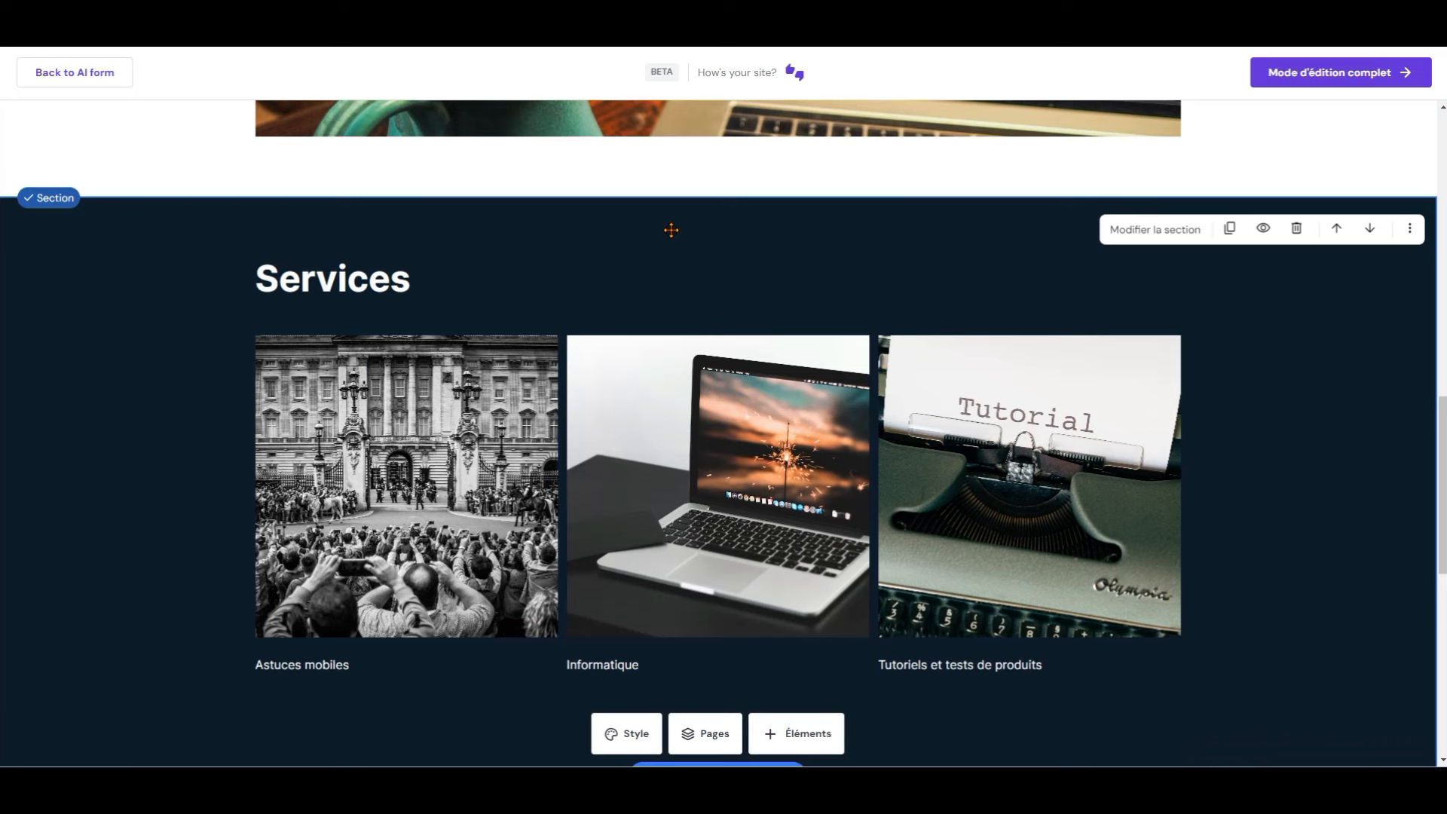
pyautogui.scroll(-10, 671, 230)
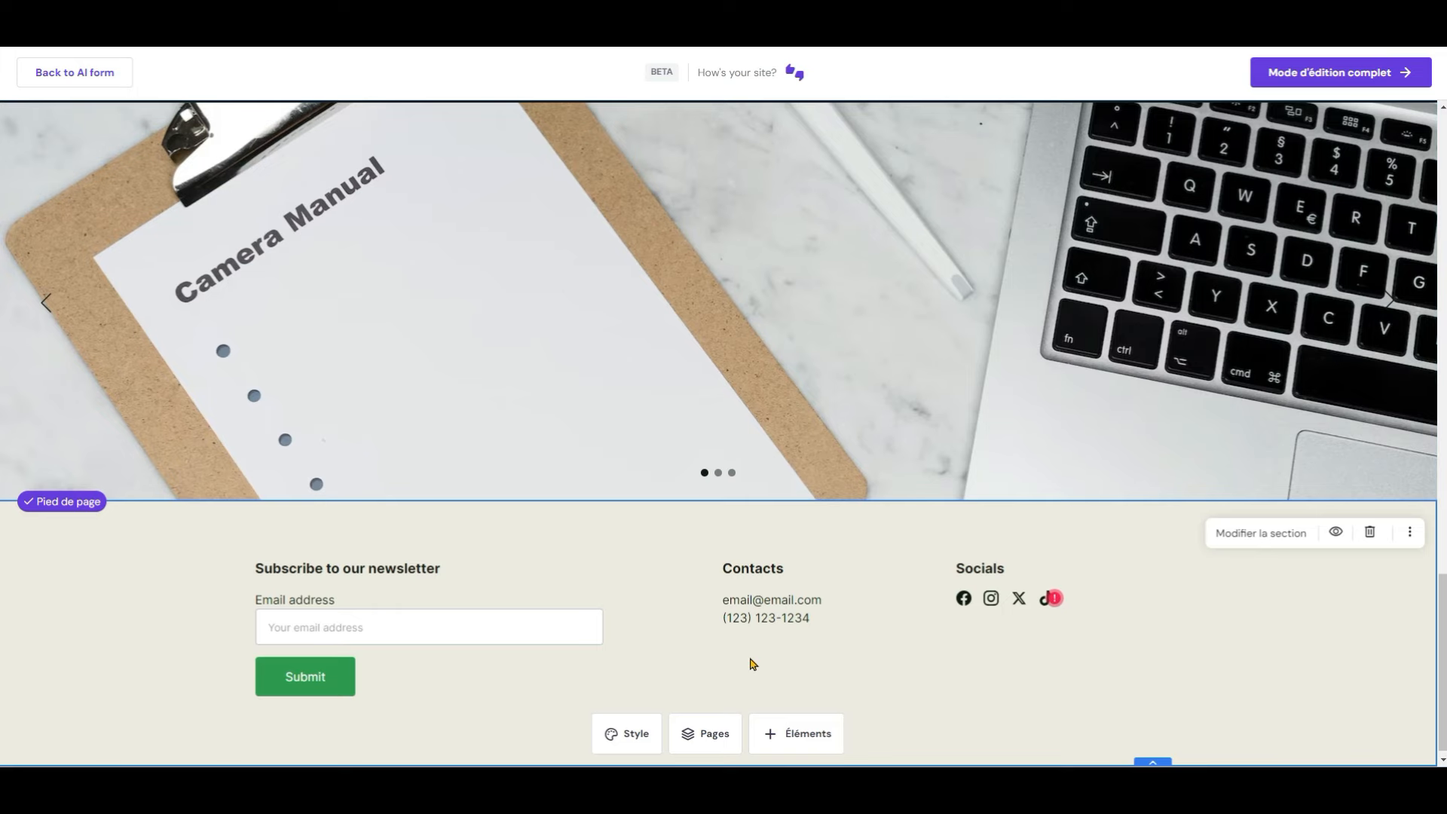
pyautogui.scroll(15, 752, 664)
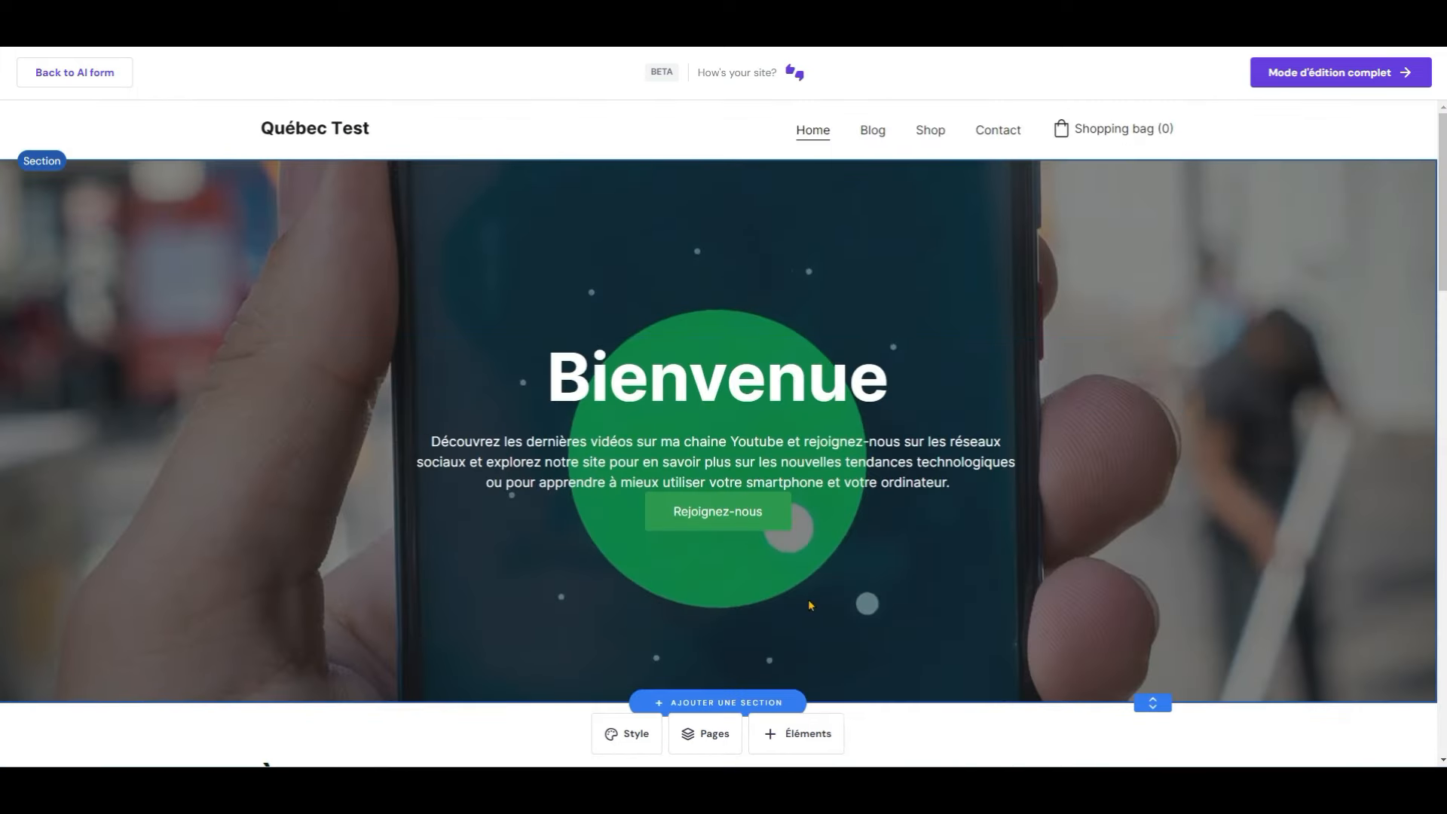
pyautogui.click(872, 130)
# Step: Delete the Shop page from Québec Test's page list and start adding a new page
pyautogui.click(930, 131)
pyautogui.scroll(-6, 939, 313)
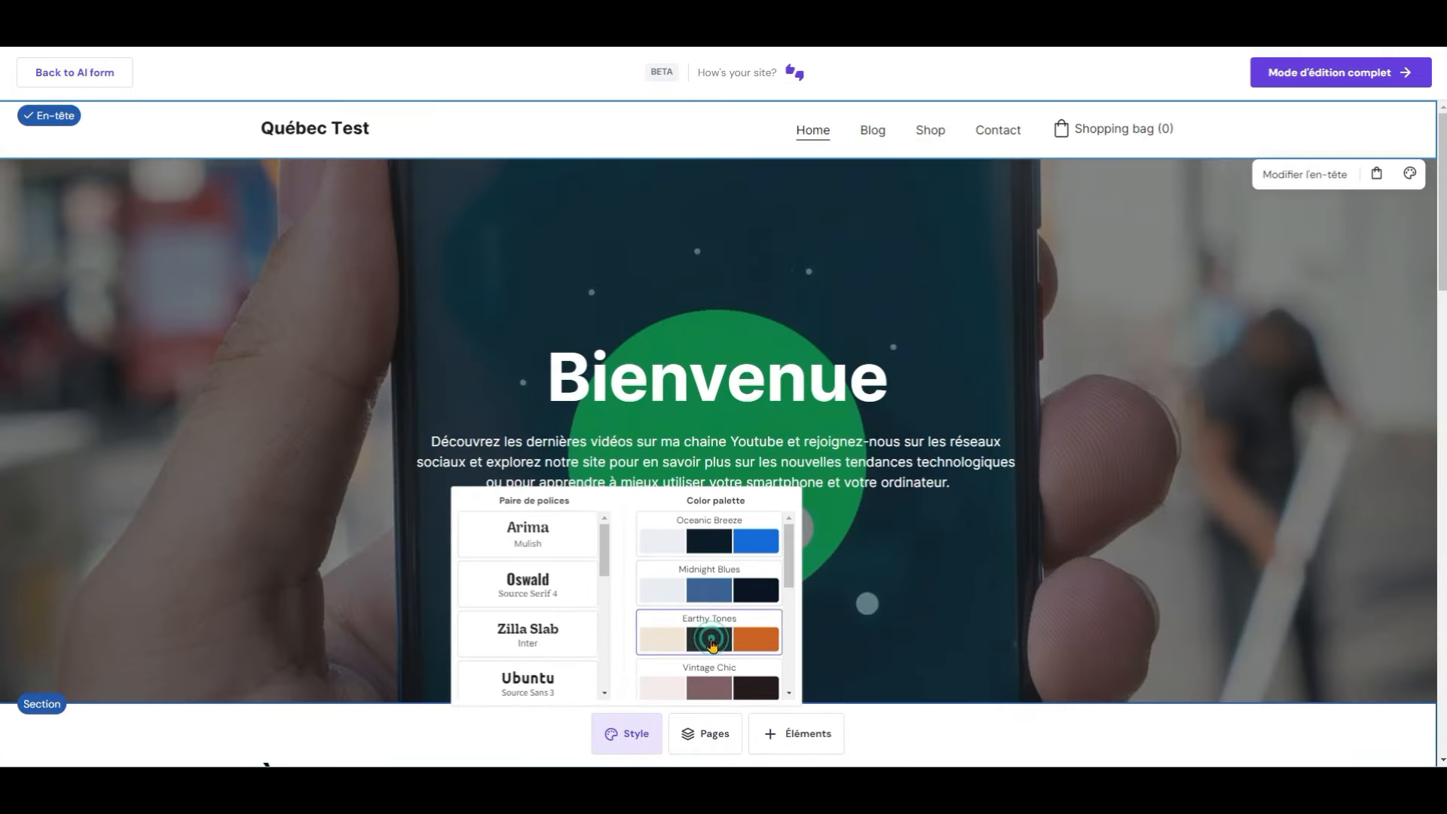
pyautogui.click(710, 741)
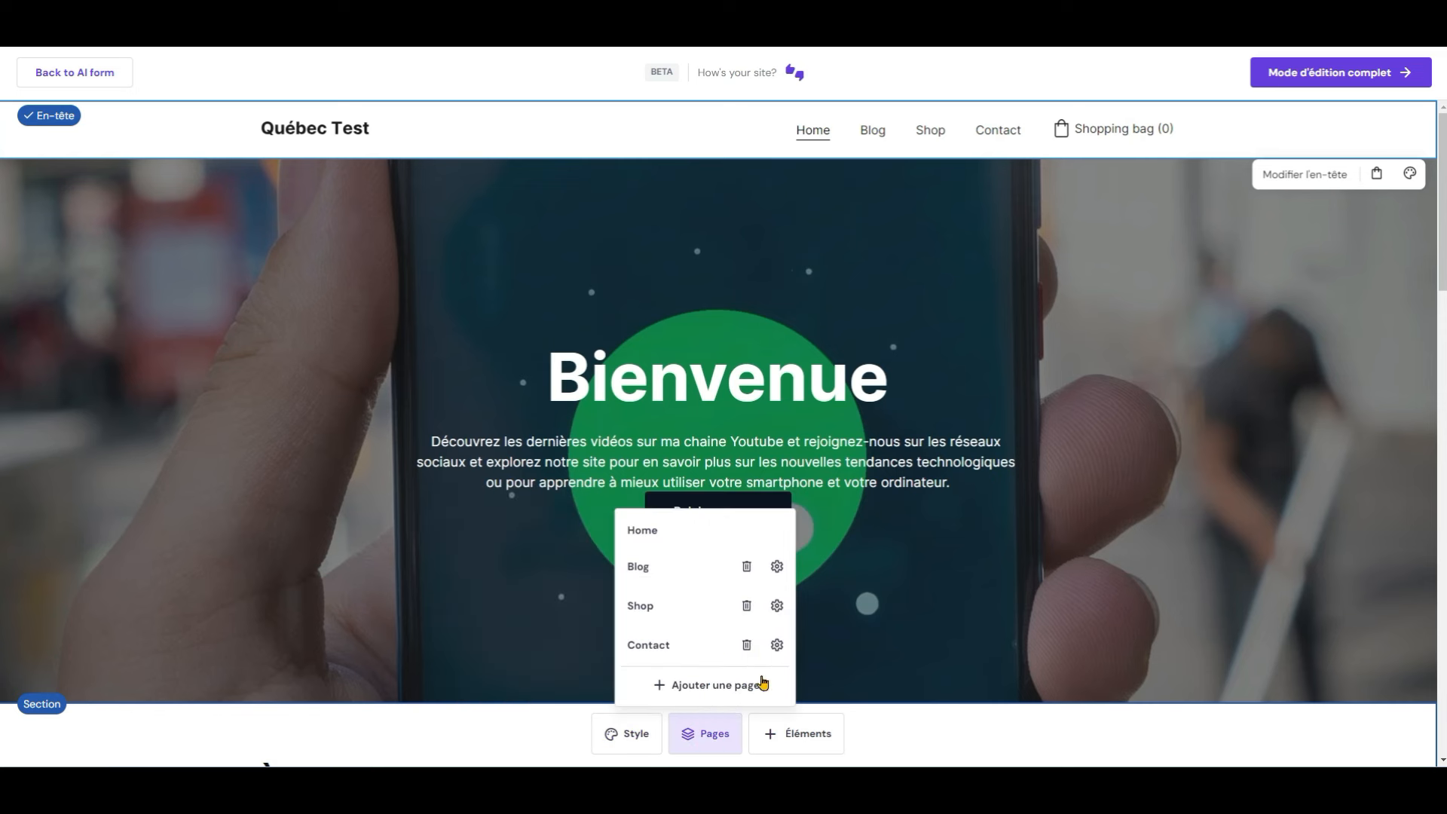
pyautogui.click(747, 606)
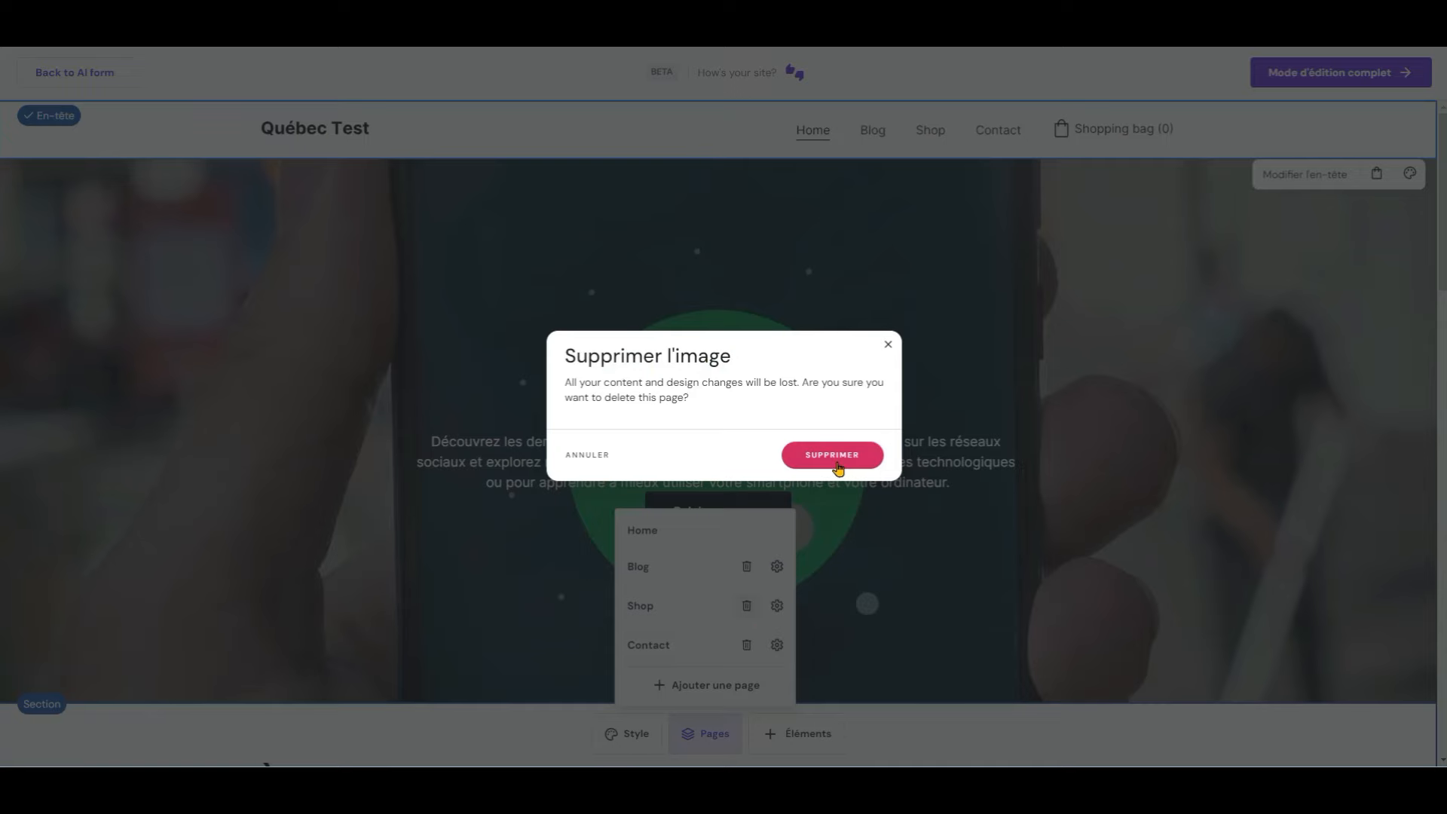
pyautogui.click(832, 455)
pyautogui.click(704, 733)
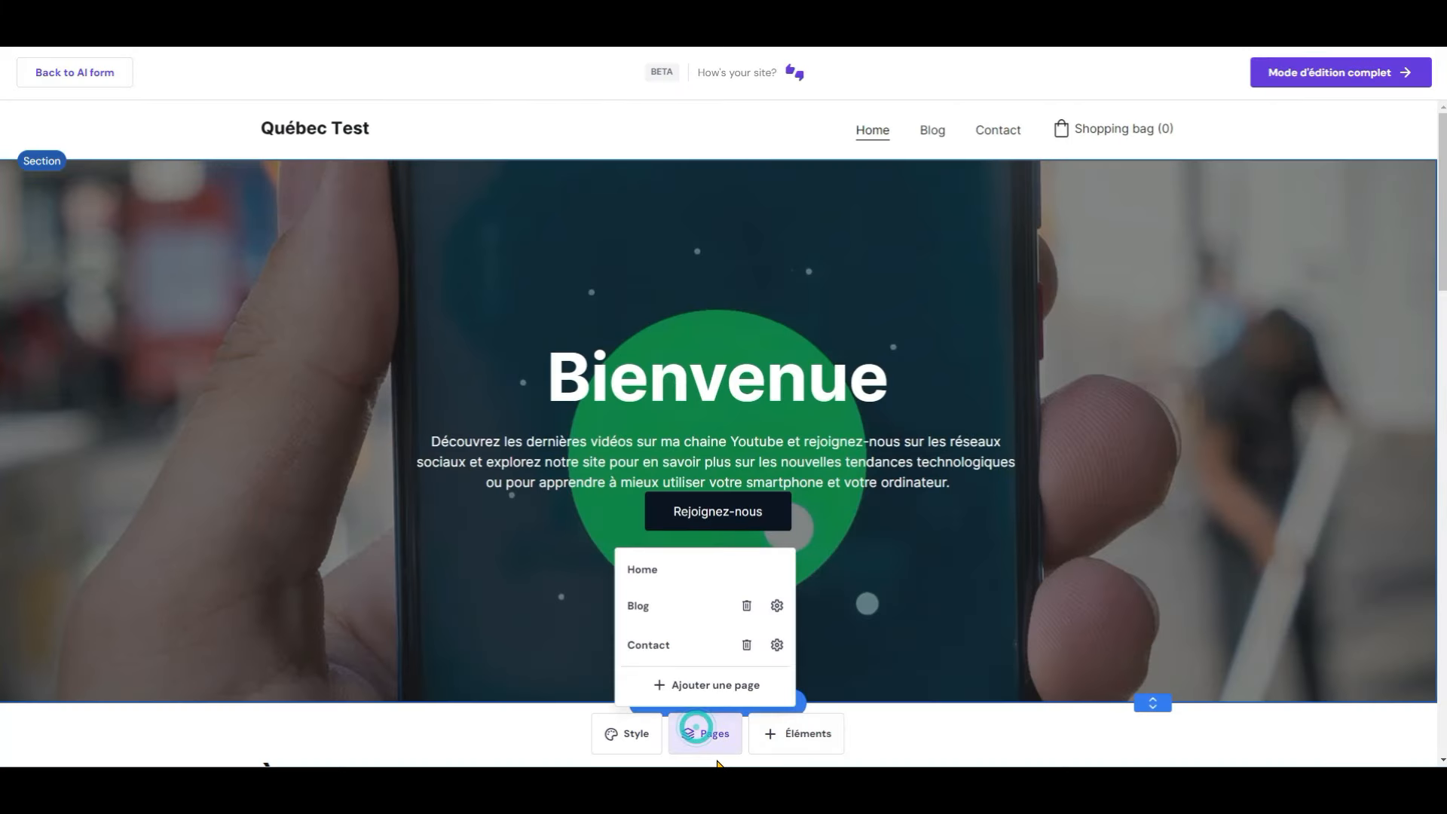
pyautogui.click(681, 685)
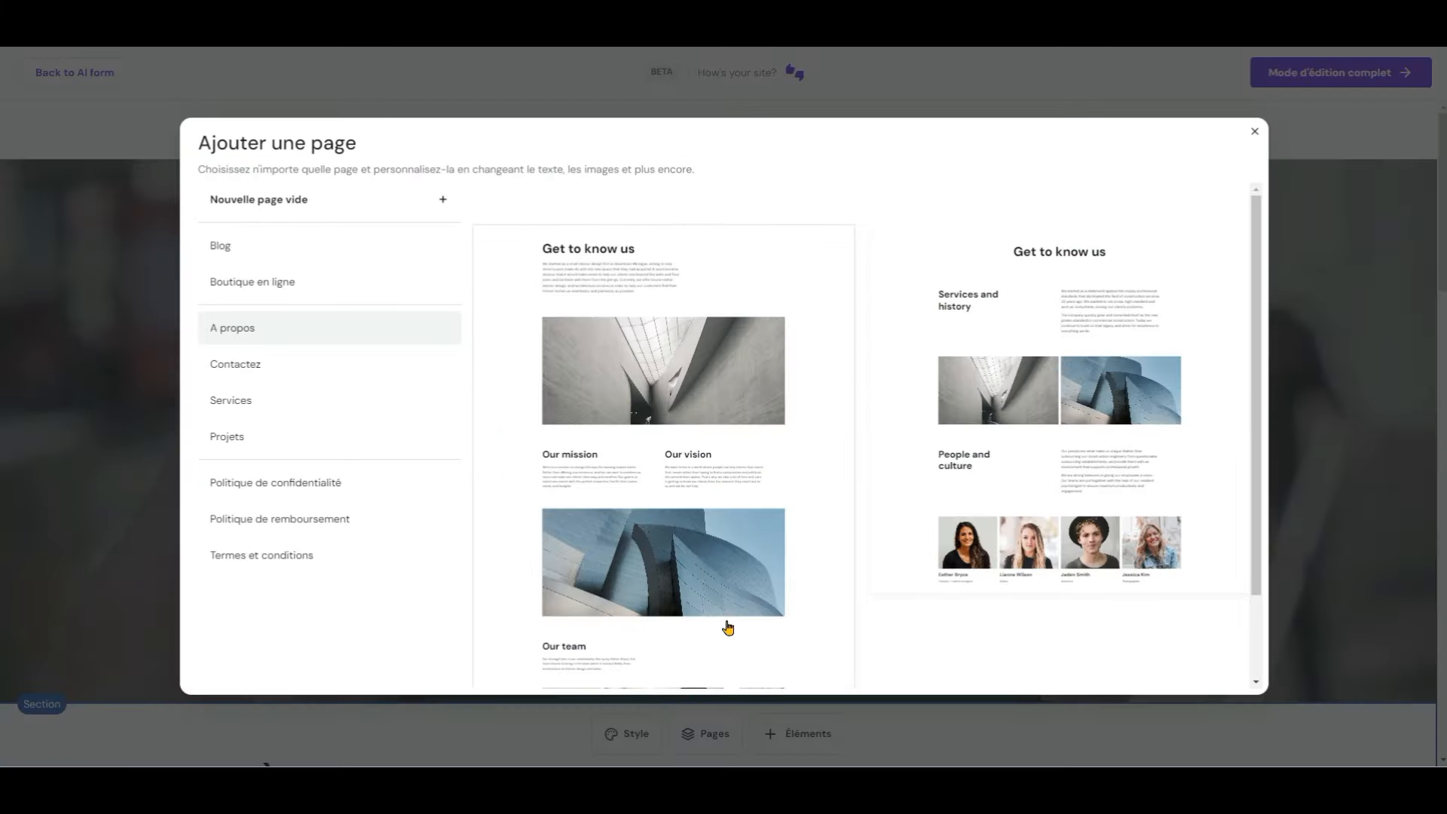
# Step: Add the 'Liste de produits' online-store page, return to Home, and enter full editing mode
pyautogui.click(273, 293)
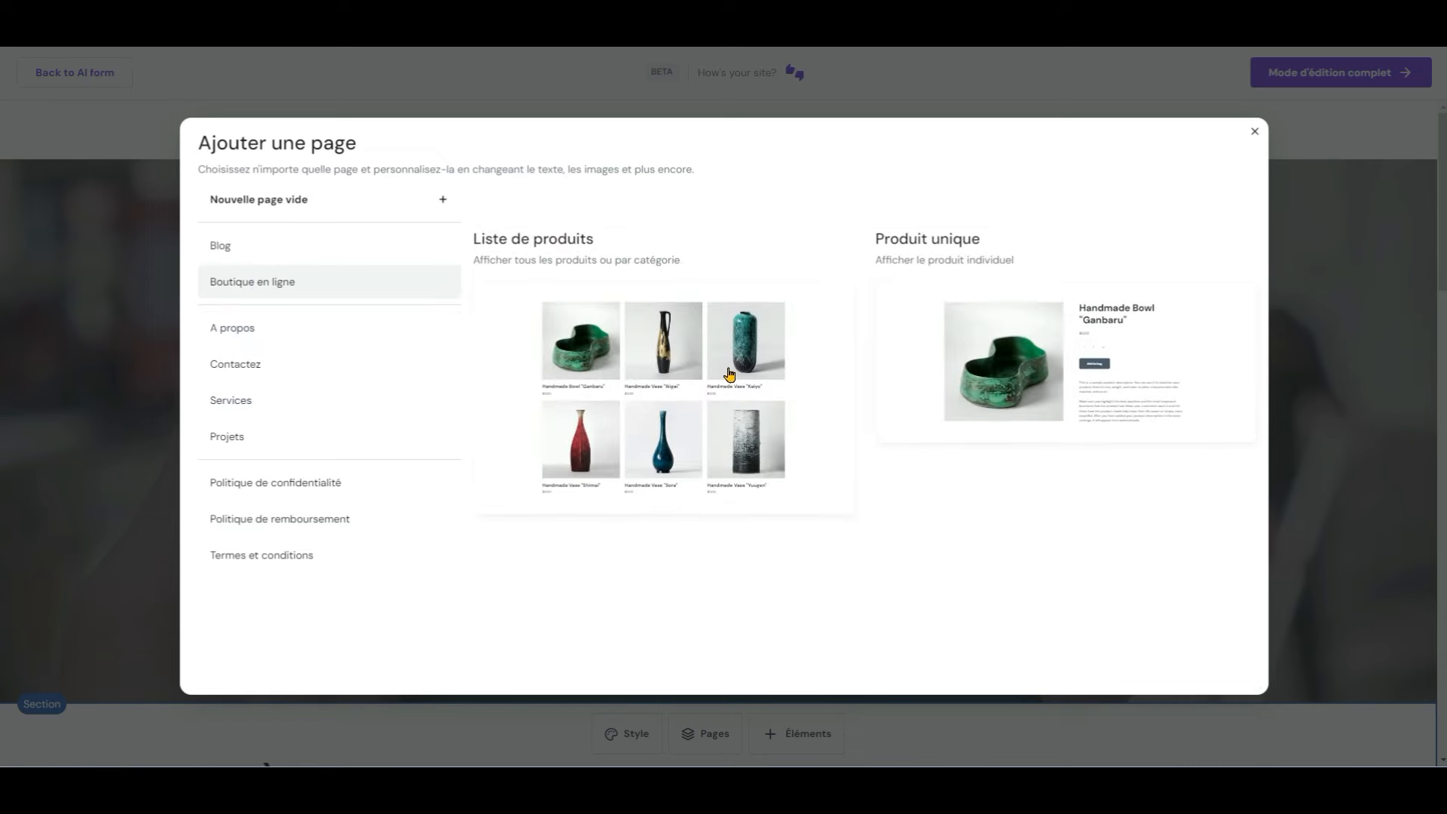
pyautogui.click(700, 379)
pyautogui.scroll(-3, 667, 455)
pyautogui.scroll(3, 668, 454)
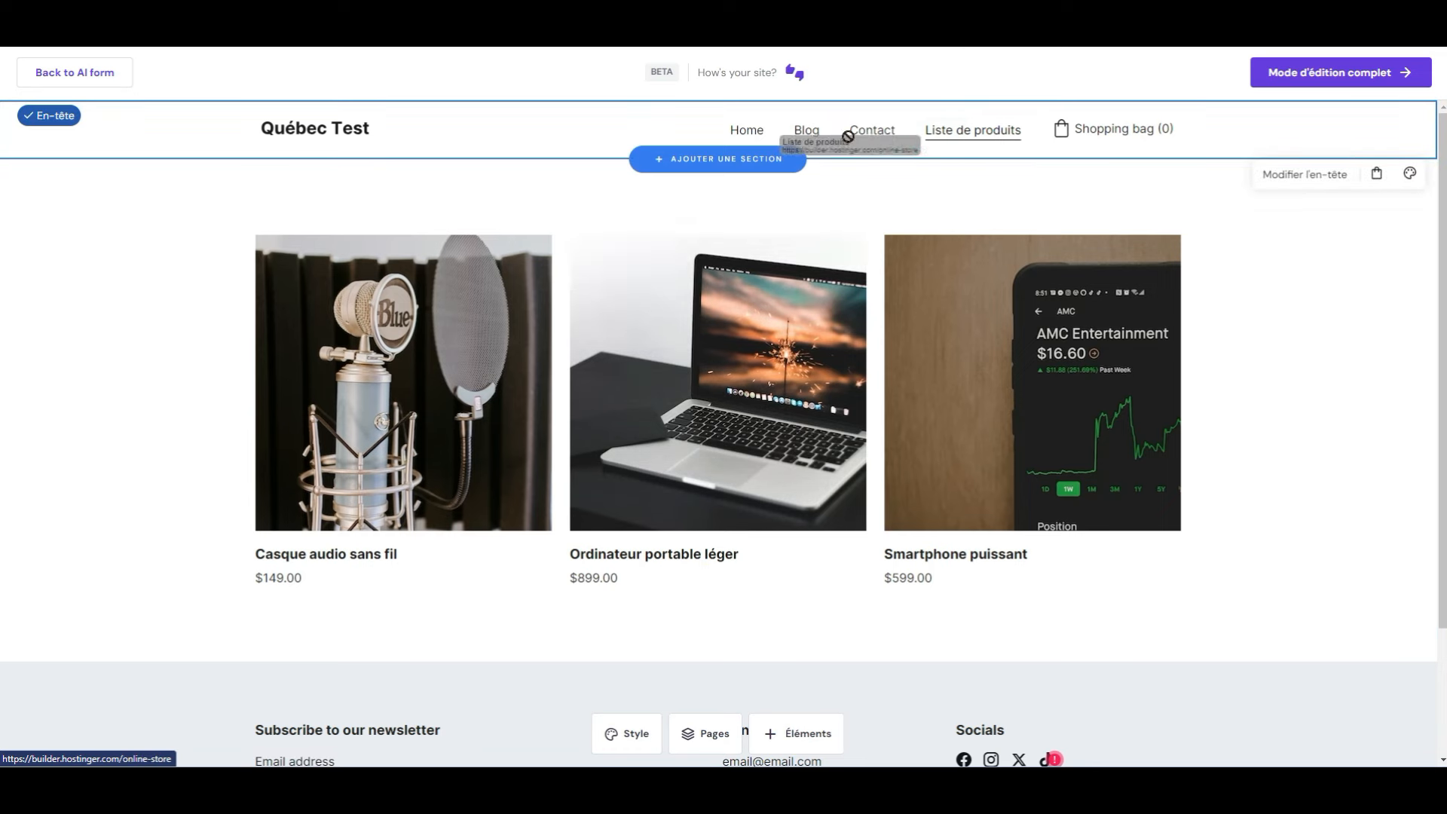
pyautogui.click(755, 133)
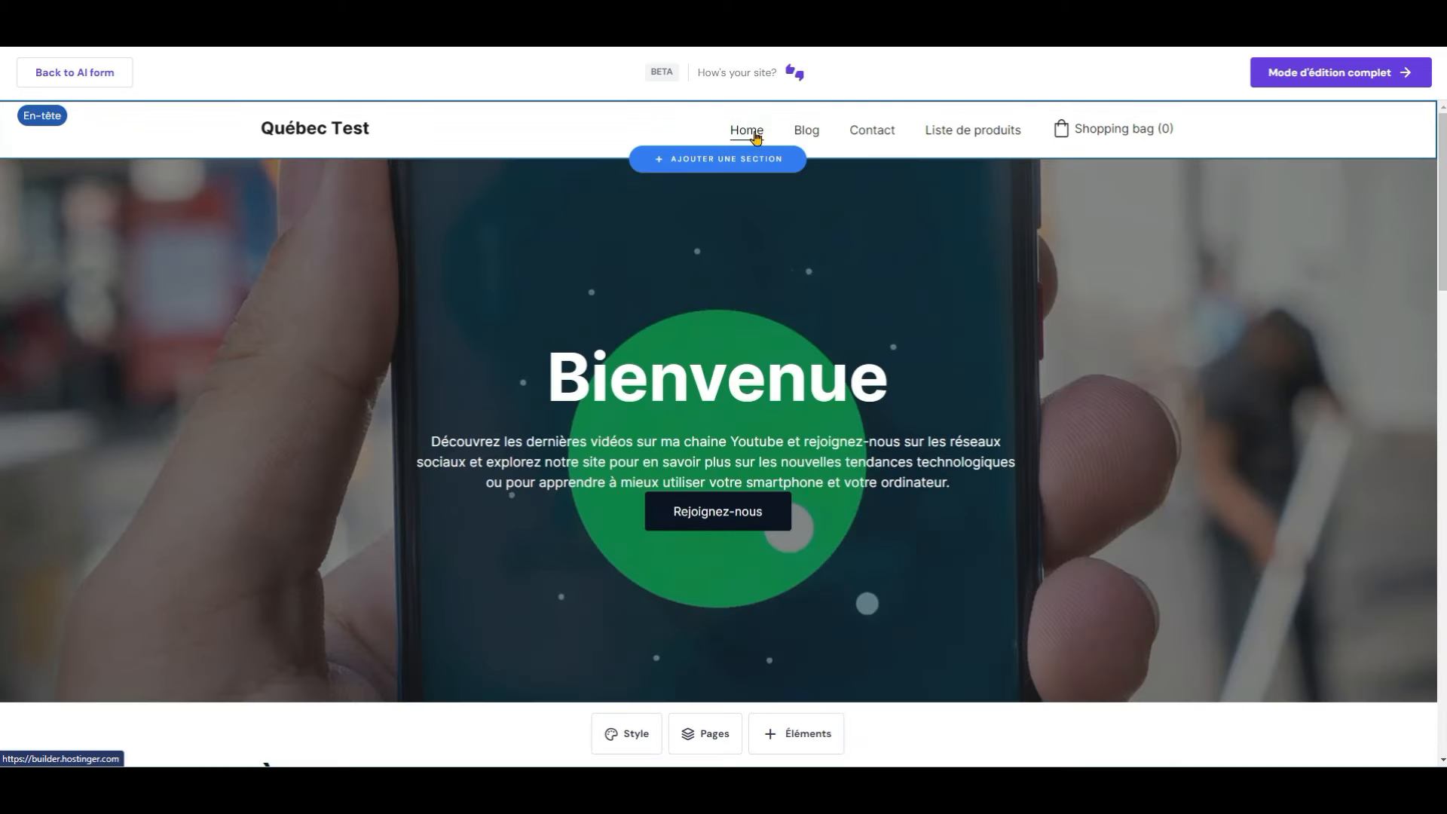
pyautogui.click(1363, 74)
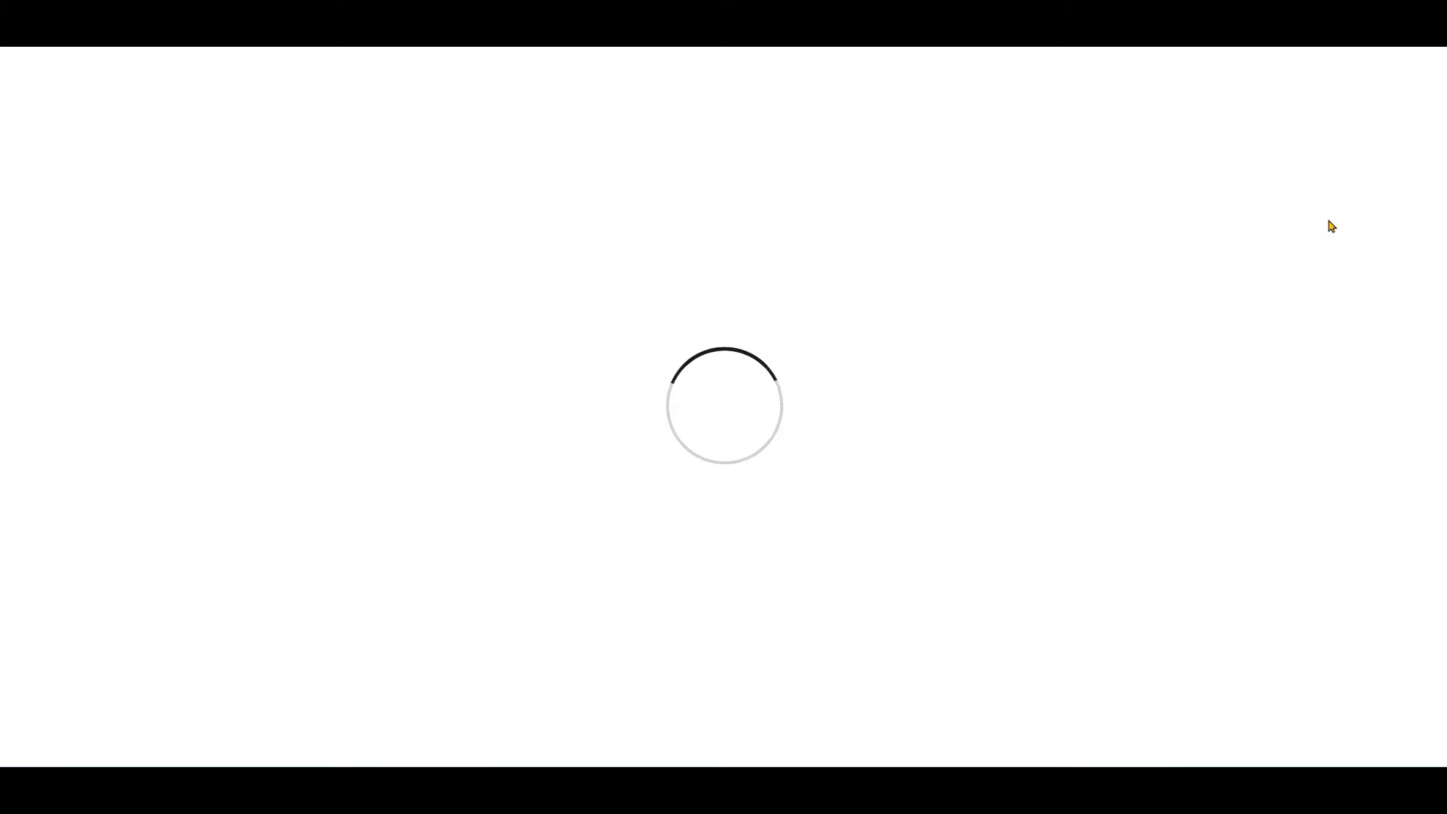
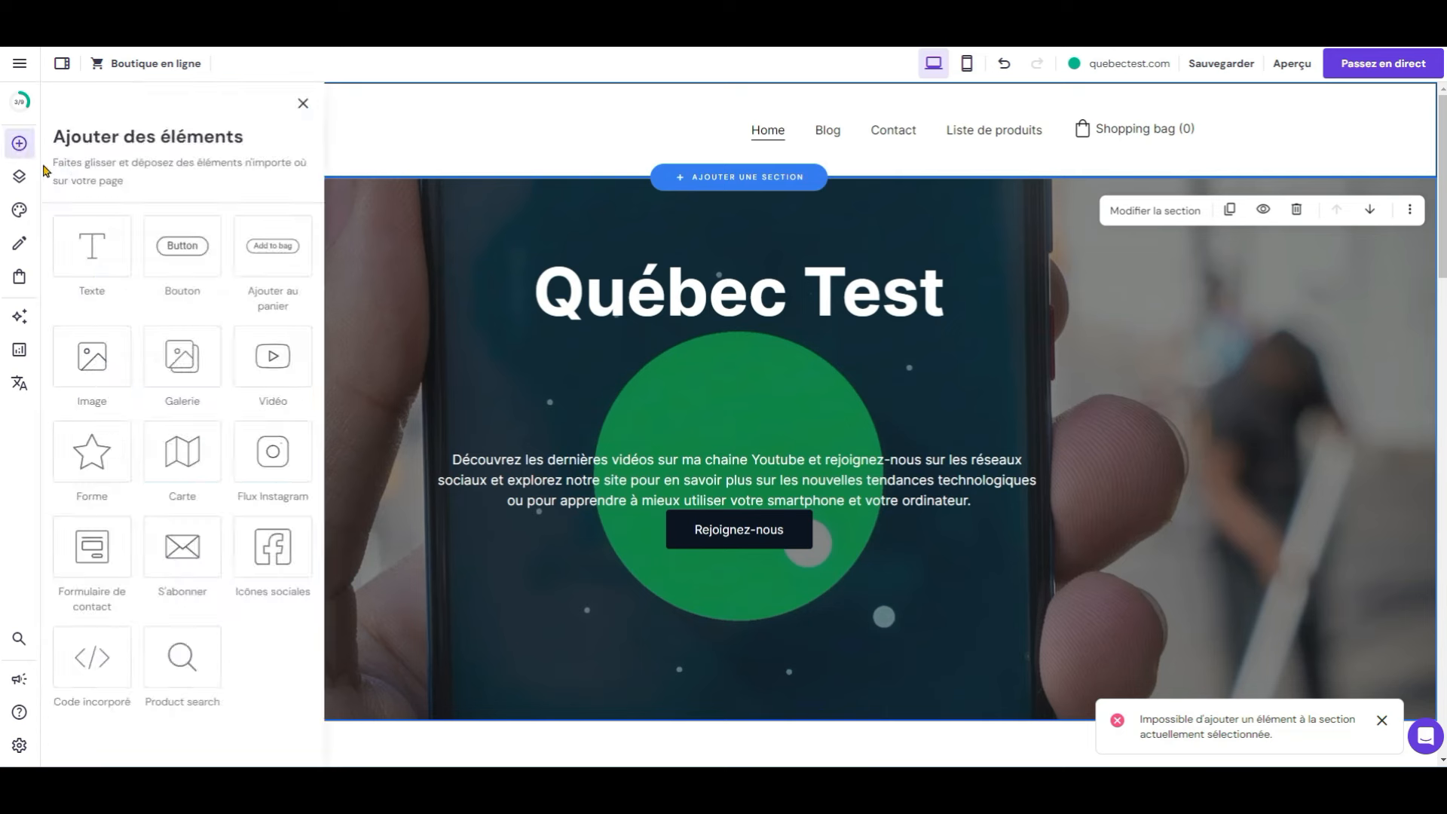
# Step: Drop a Texte element into the hero section below the button
pyautogui.click(108, 237)
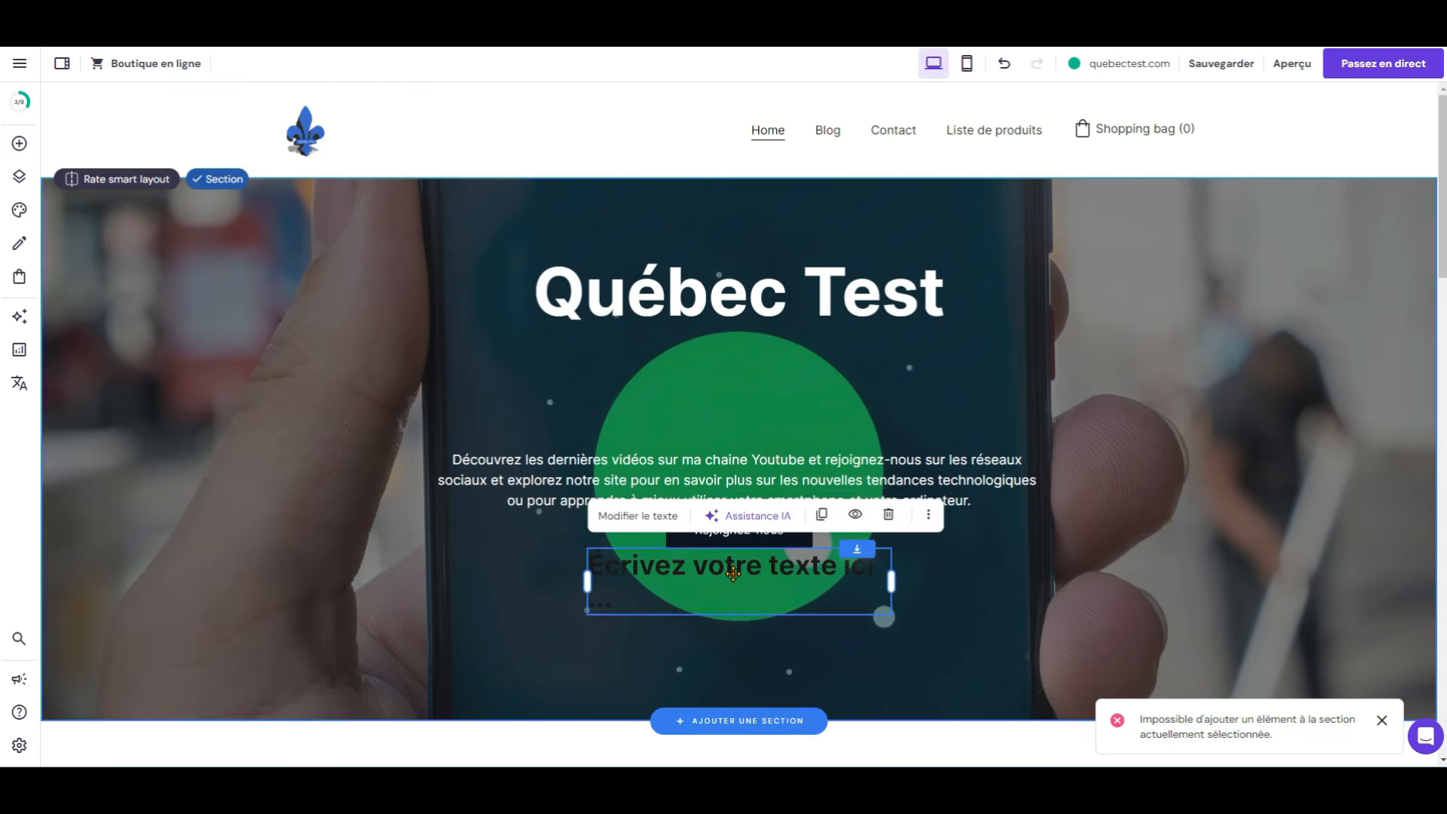
# Step: Replace the placeholder with the pasted subtitle, centred and coloured white (#ffffff)
pyautogui.press('BackSpace')
pyautogui.press('BackSpace')
pyautogui.press('BackSpace')
pyautogui.press('BackSpace')
pyautogui.press('BackSpace')
pyautogui.press('BackSpace')
pyautogui.press('BackSpace')
pyautogui.press('BackSpace')
pyautogui.press('BackSpace')
pyautogui.press('BackSpace')
pyautogui.press('BackSpace')
pyautogui.press('BackSpace')
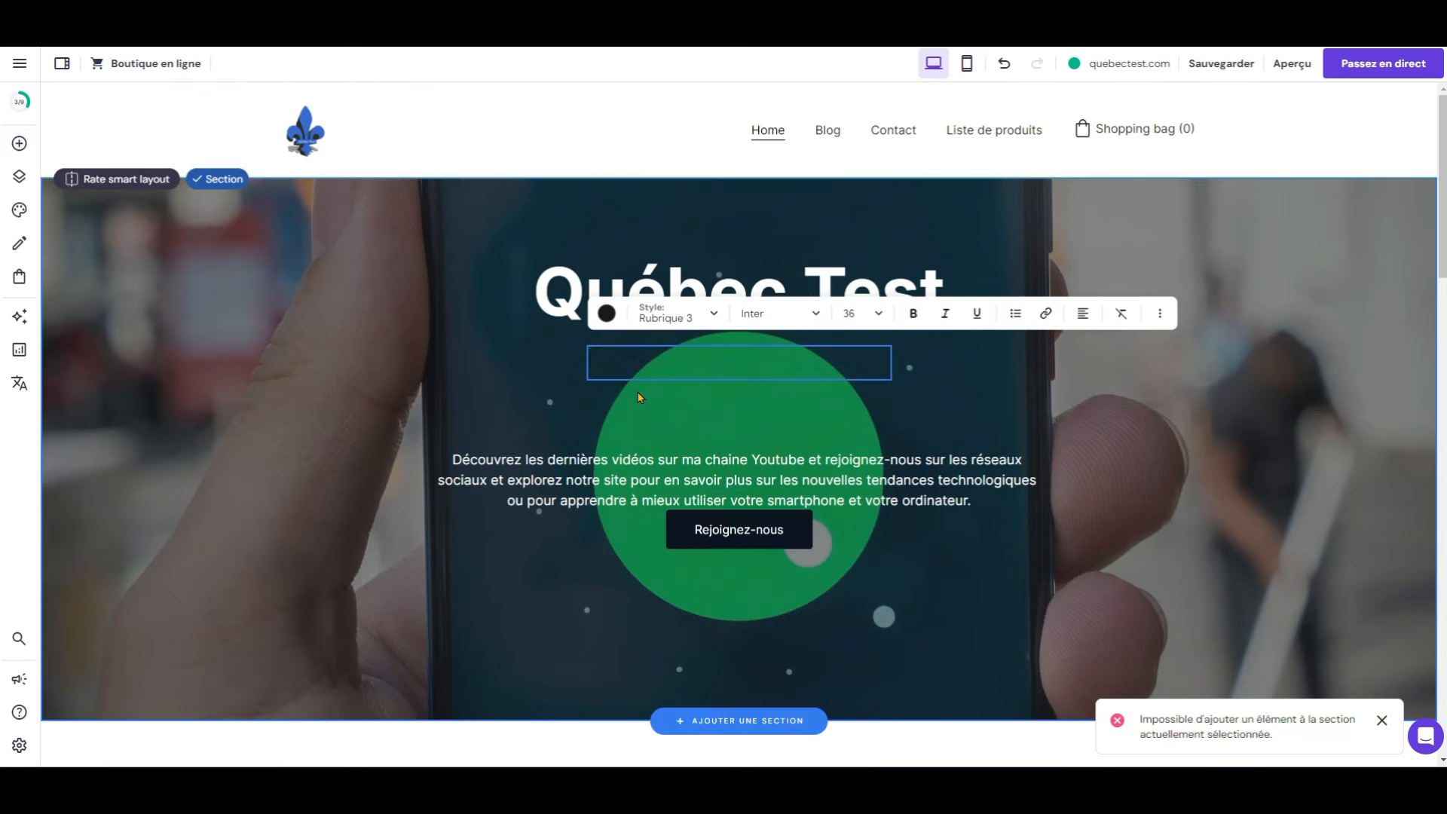
pyautogui.write('Votre Référence pour les Astuces Technologiques et les Tests de Produits')
pyautogui.press('Escape')
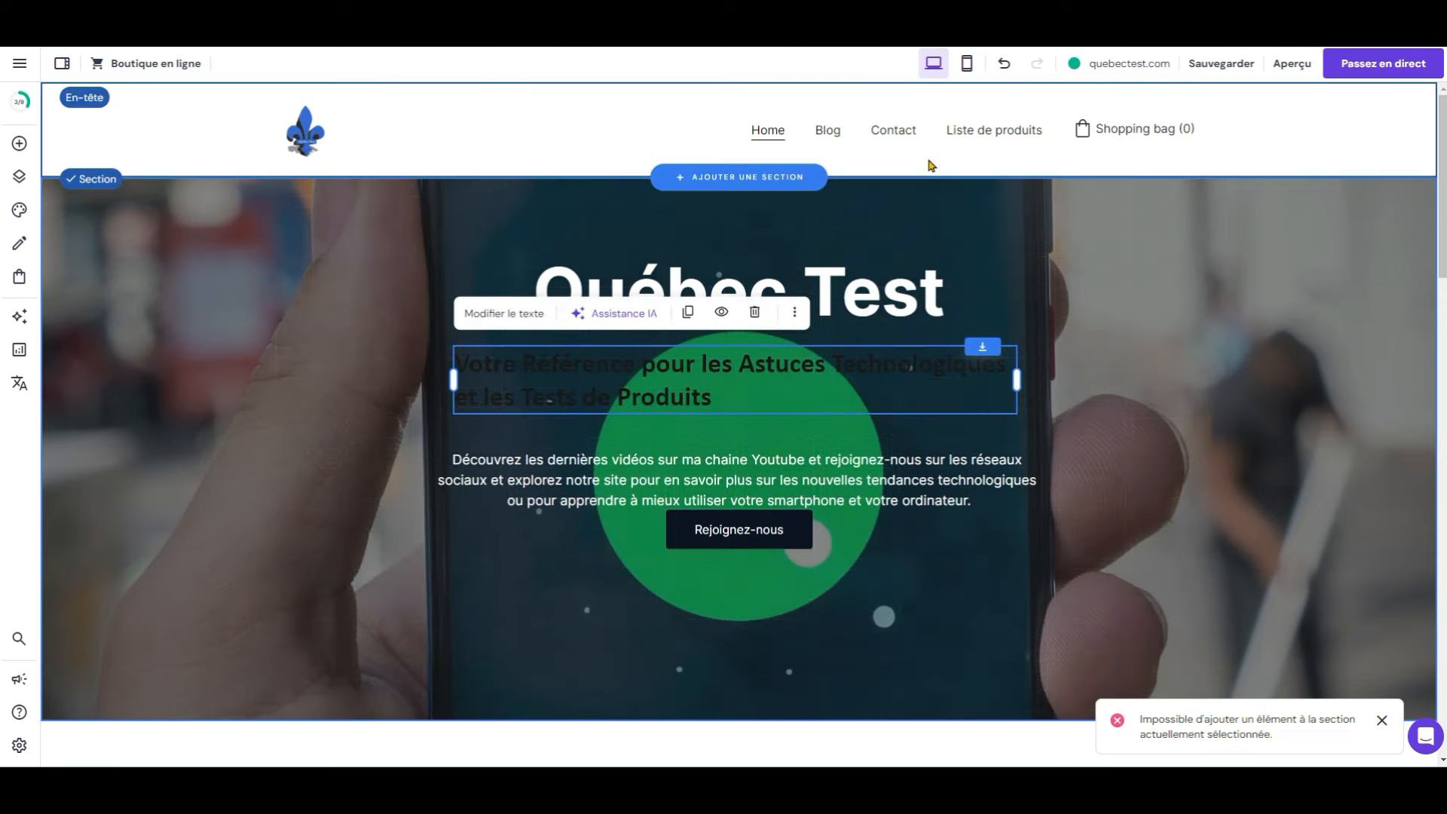
pyautogui.click(531, 313)
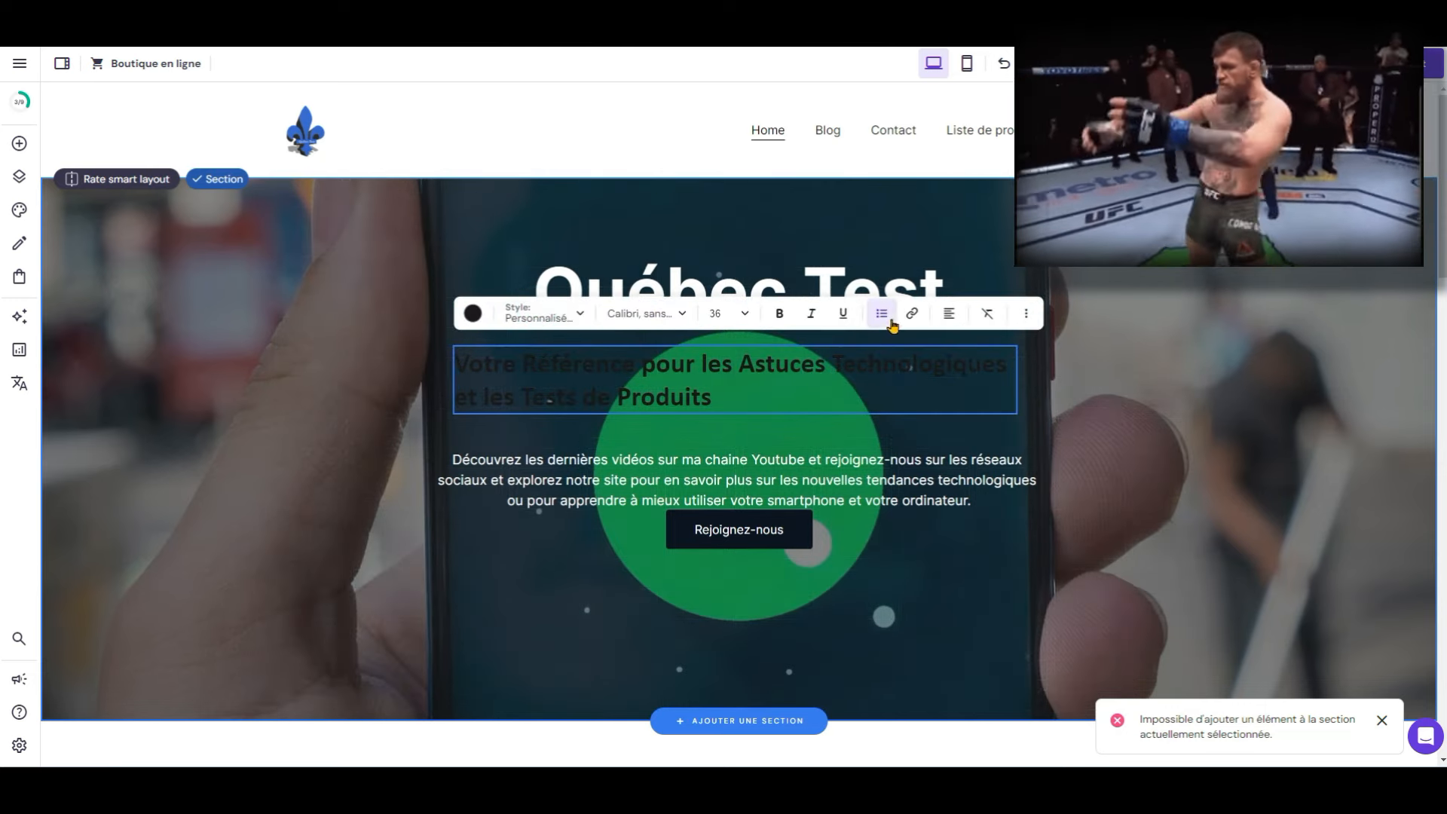
pyautogui.click(948, 314)
pyautogui.click(936, 352)
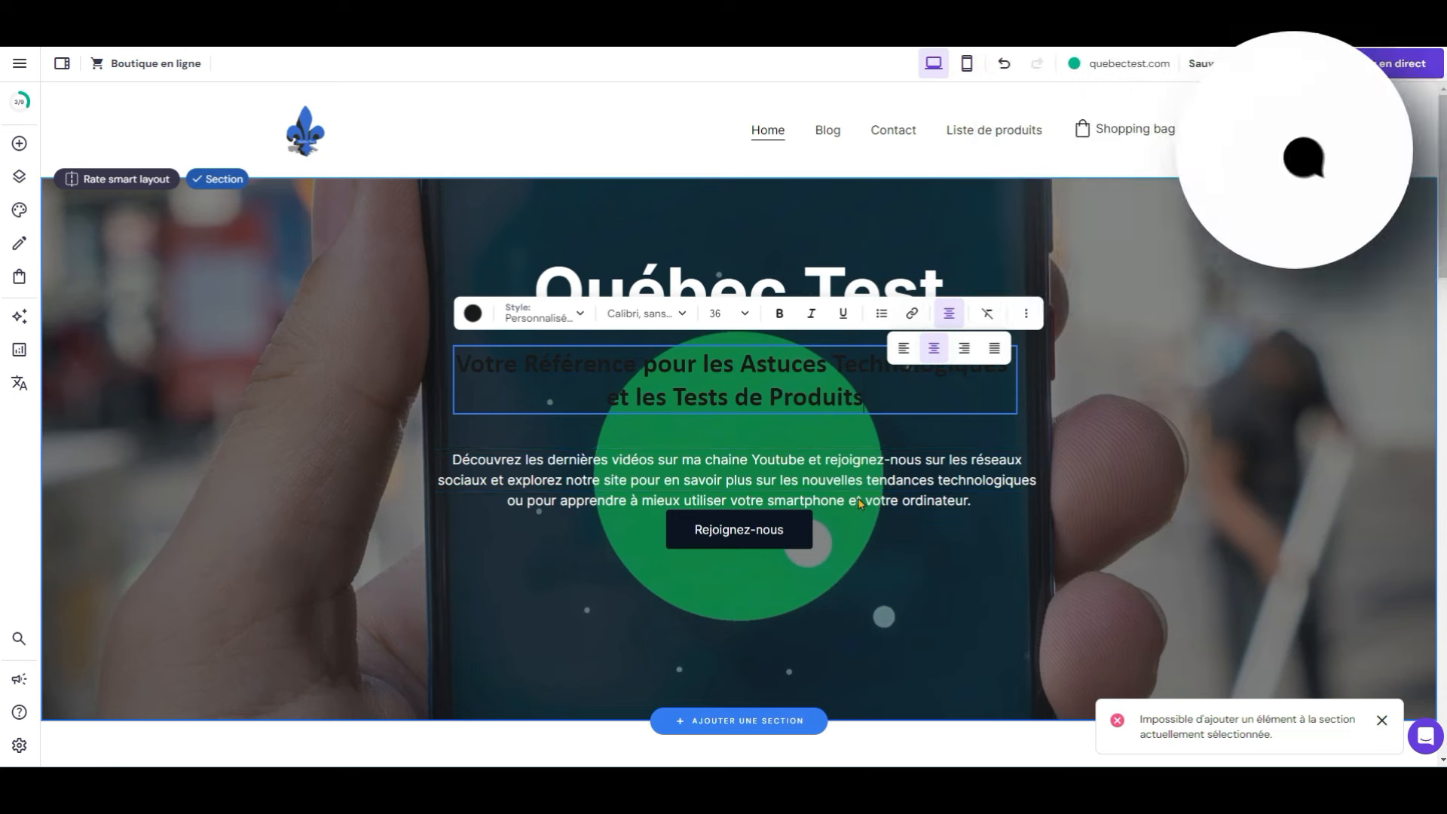
pyautogui.click(473, 313)
pyautogui.click(498, 369)
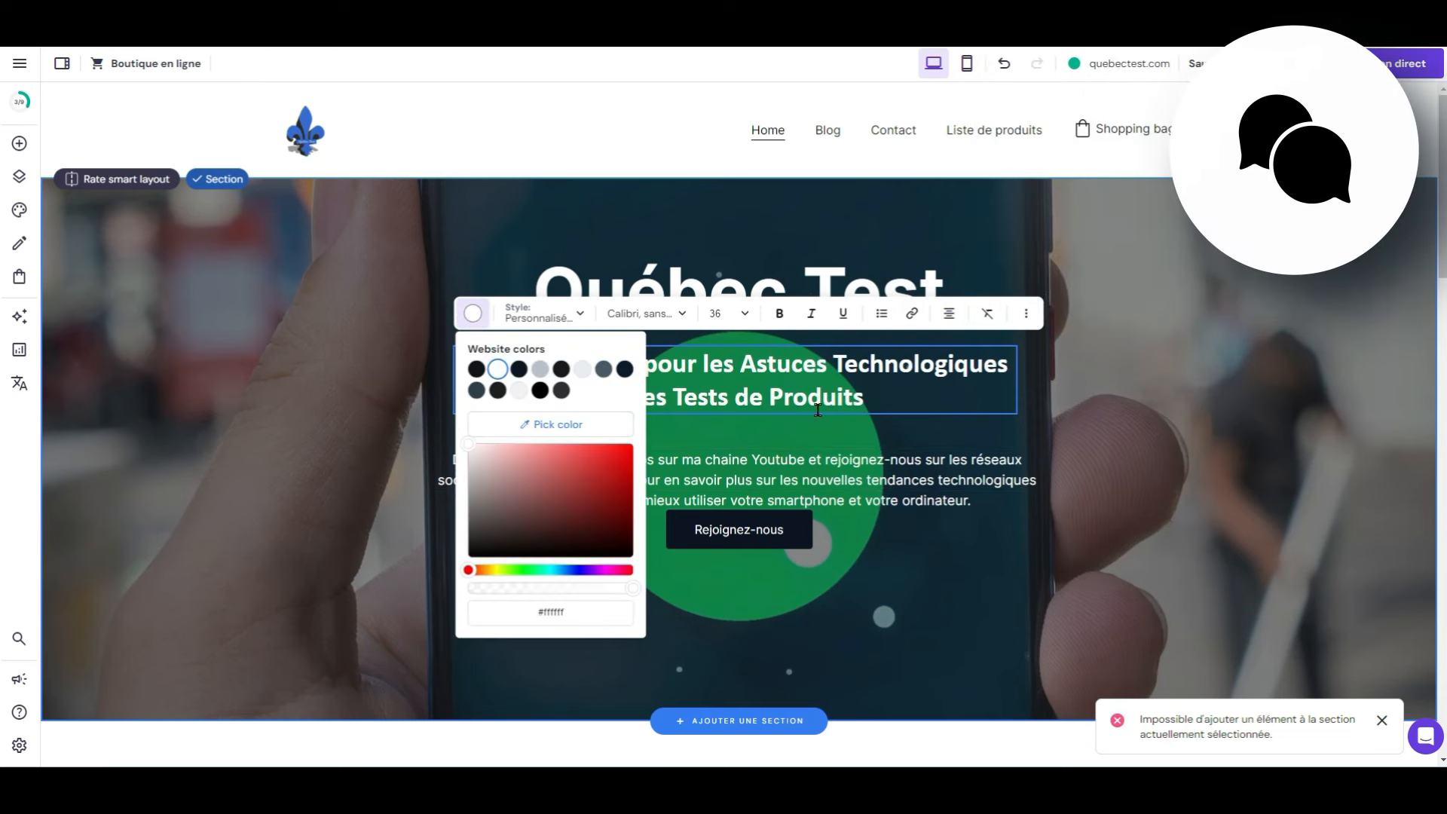
pyautogui.click(818, 410)
pyautogui.click(1234, 452)
# Step: Move the intro paragraph below the Rejoignez-nous button and narrow its width
pyautogui.moveTo(752, 460); pyautogui.dragTo(748, 599)
pyautogui.moveTo(780, 513); pyautogui.dragTo(765, 441)
pyautogui.moveTo(704, 612); pyautogui.dragTo(695, 523)
pyautogui.moveTo(421, 529); pyautogui.dragTo(456, 530)
pyautogui.moveTo(1028, 530); pyautogui.dragTo(1004, 544)
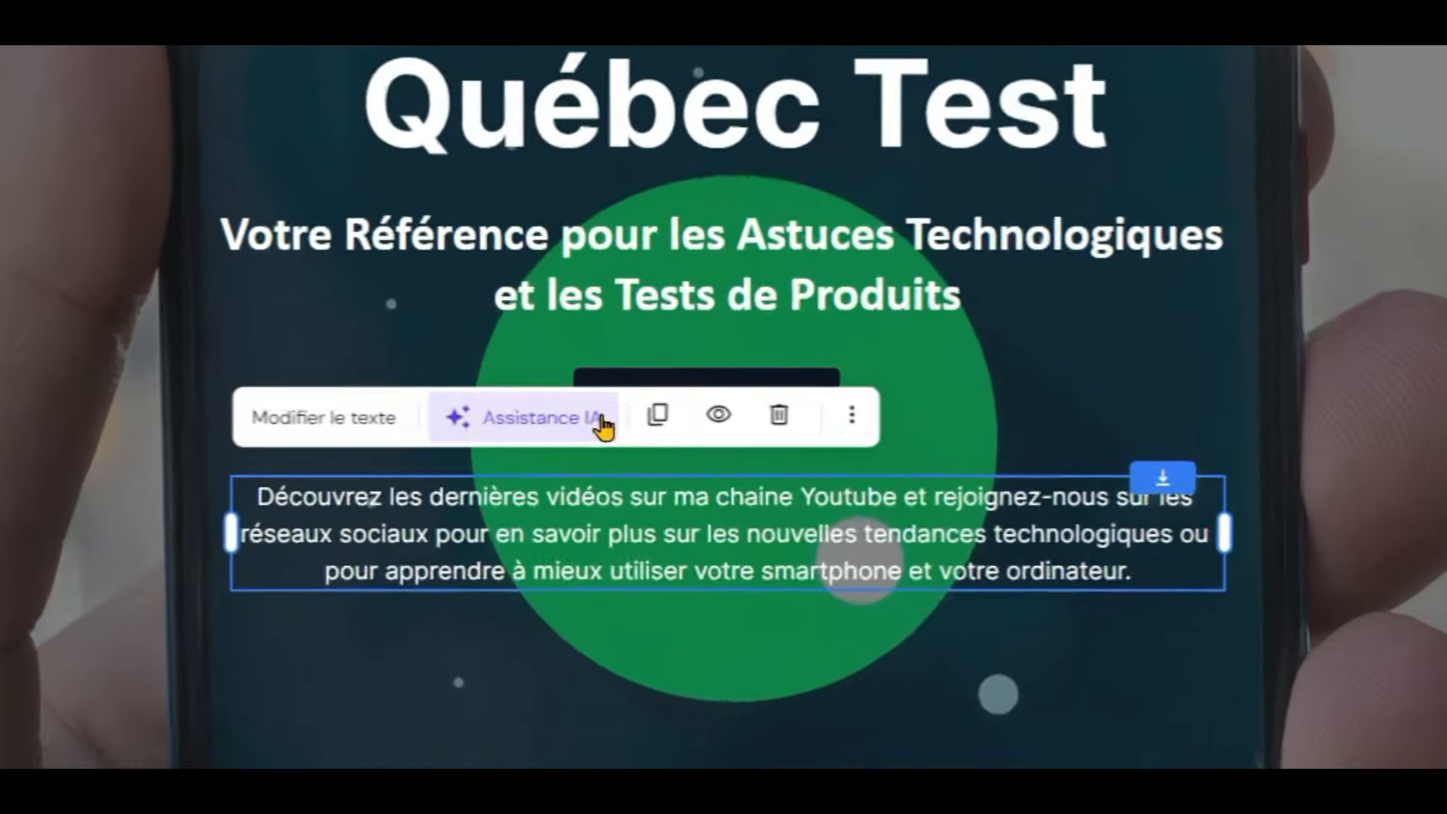
# Step: Paste the subtitle wording into the AI writing assistant's prompt box
pyautogui.click(603, 427)
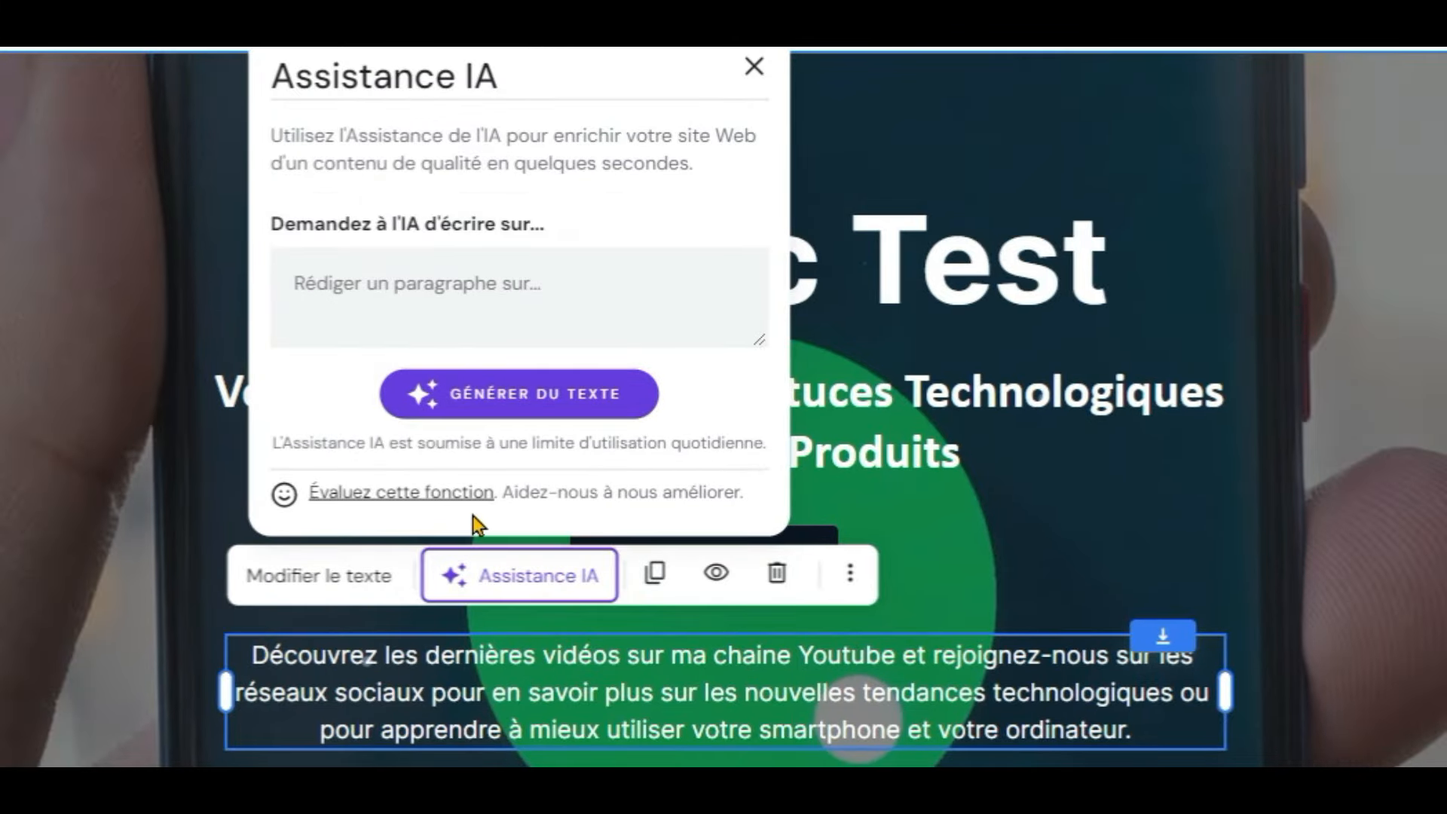
pyautogui.click(244, 669)
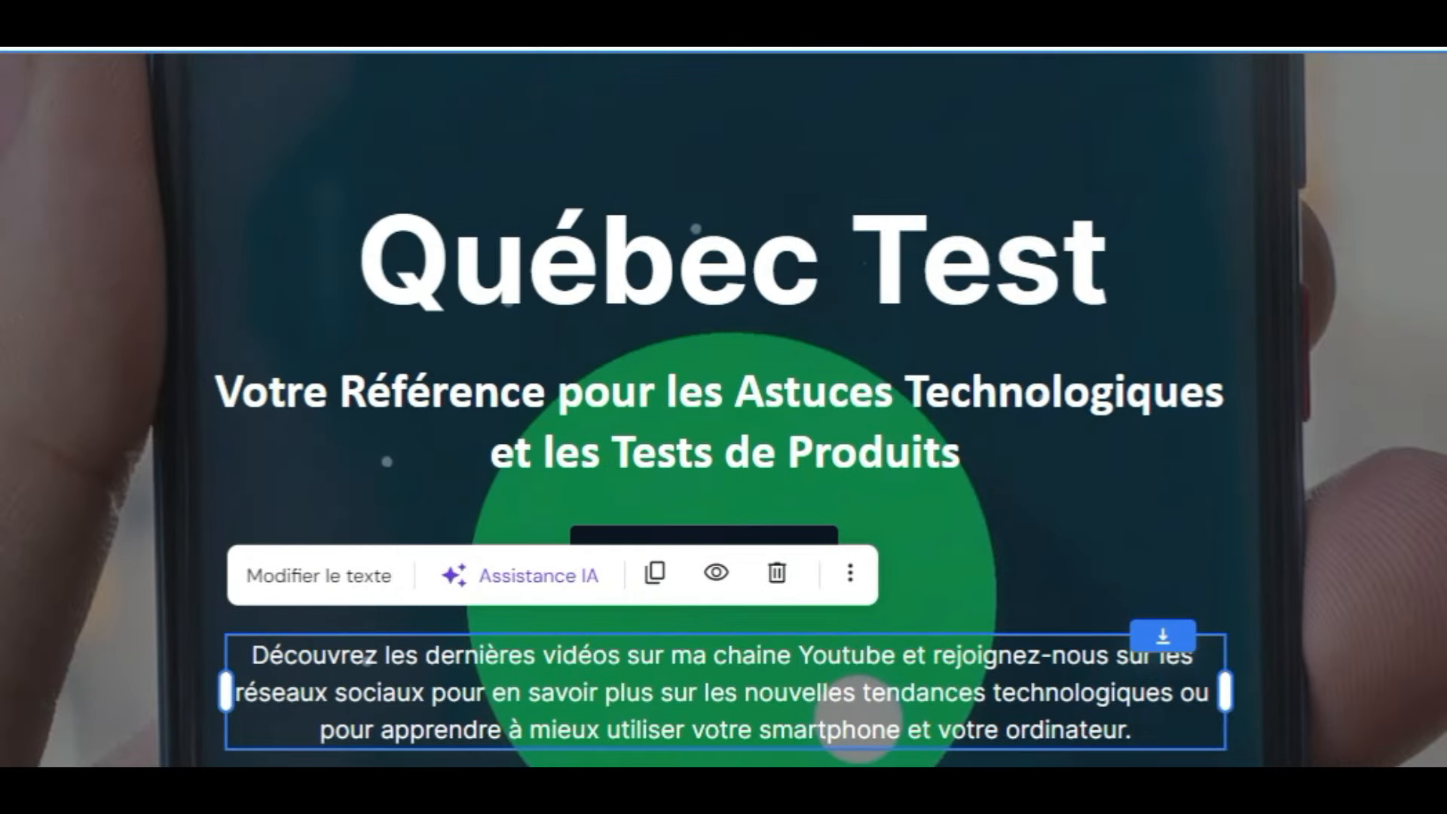
pyautogui.click(507, 592)
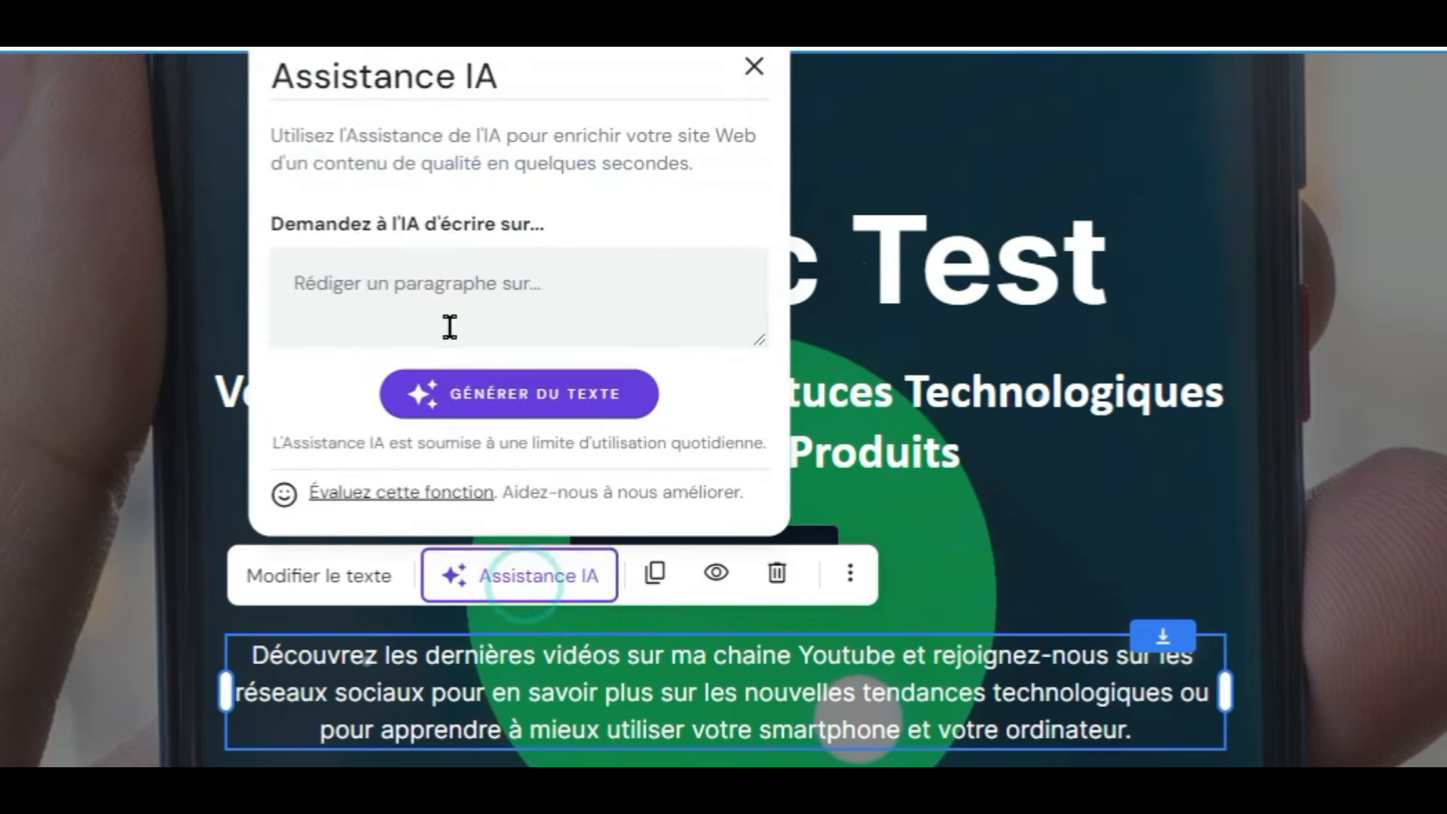
pyautogui.click(432, 298)
pyautogui.write('Votre Référence pour les Astuces Technologiques et les Tests de Produits')
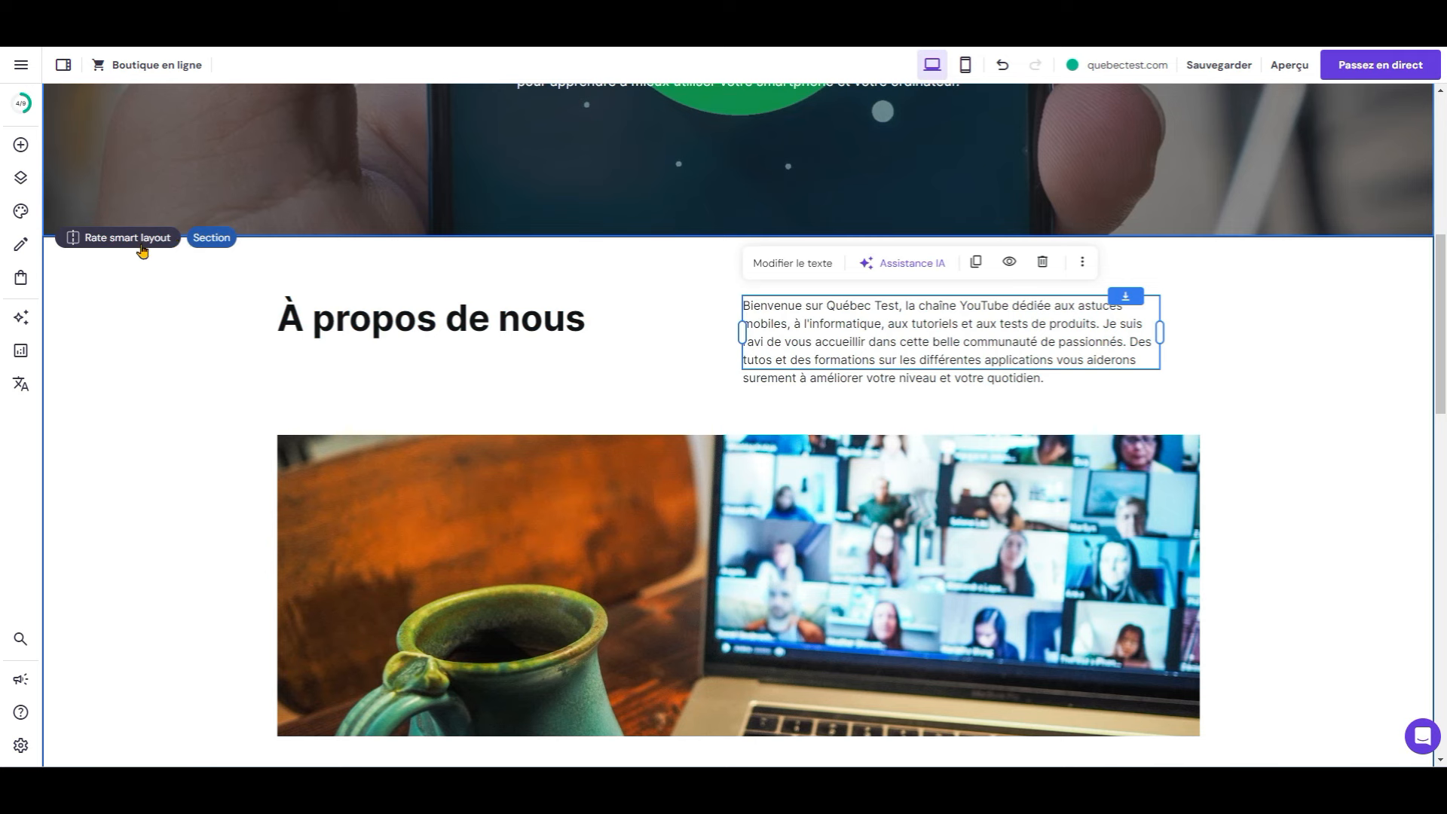
# Step: Delete the À propos de nous section and add a new section in its place
pyautogui.click(408, 271)
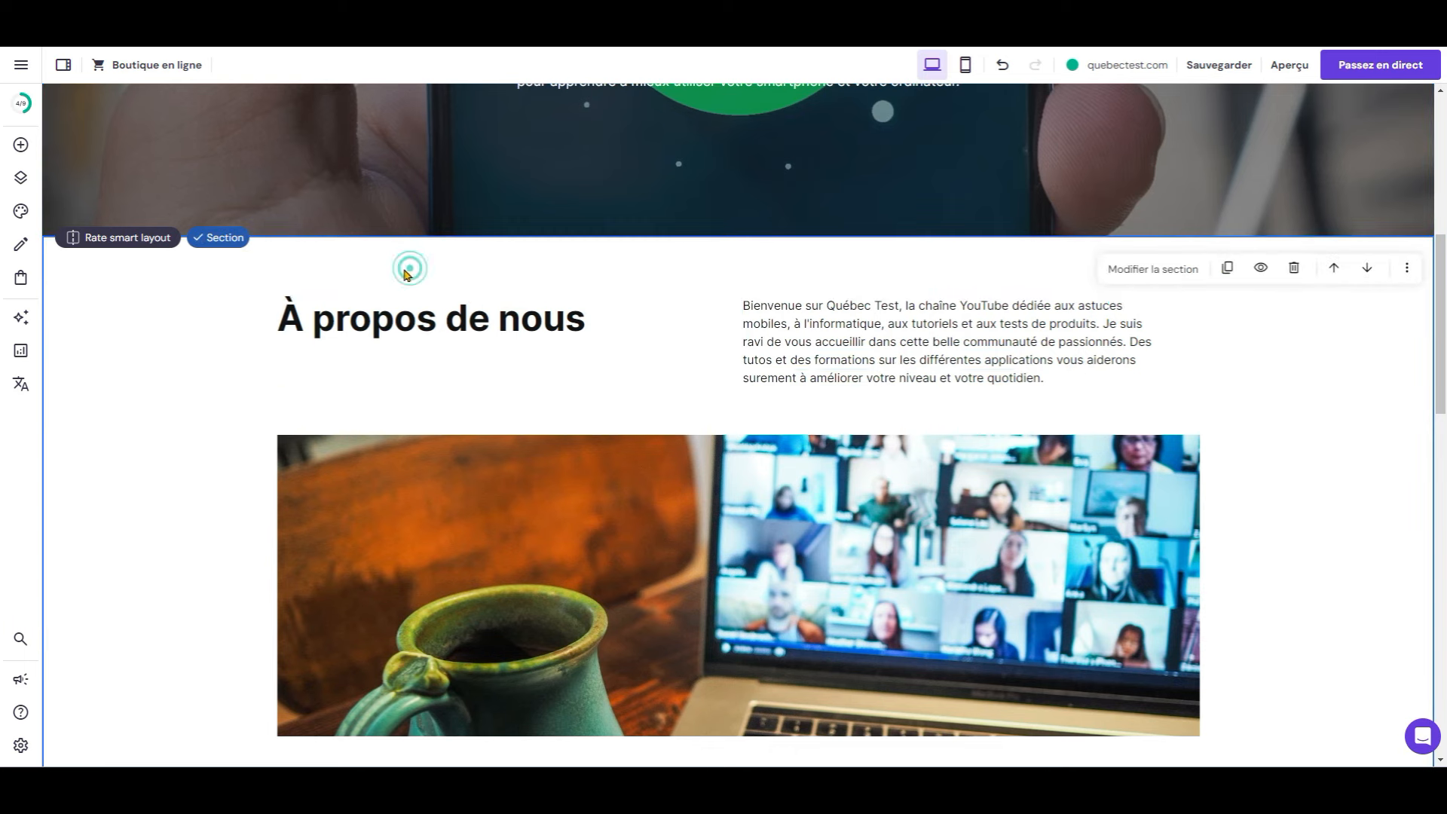
pyautogui.click(1294, 267)
pyautogui.moveTo(680, 232)
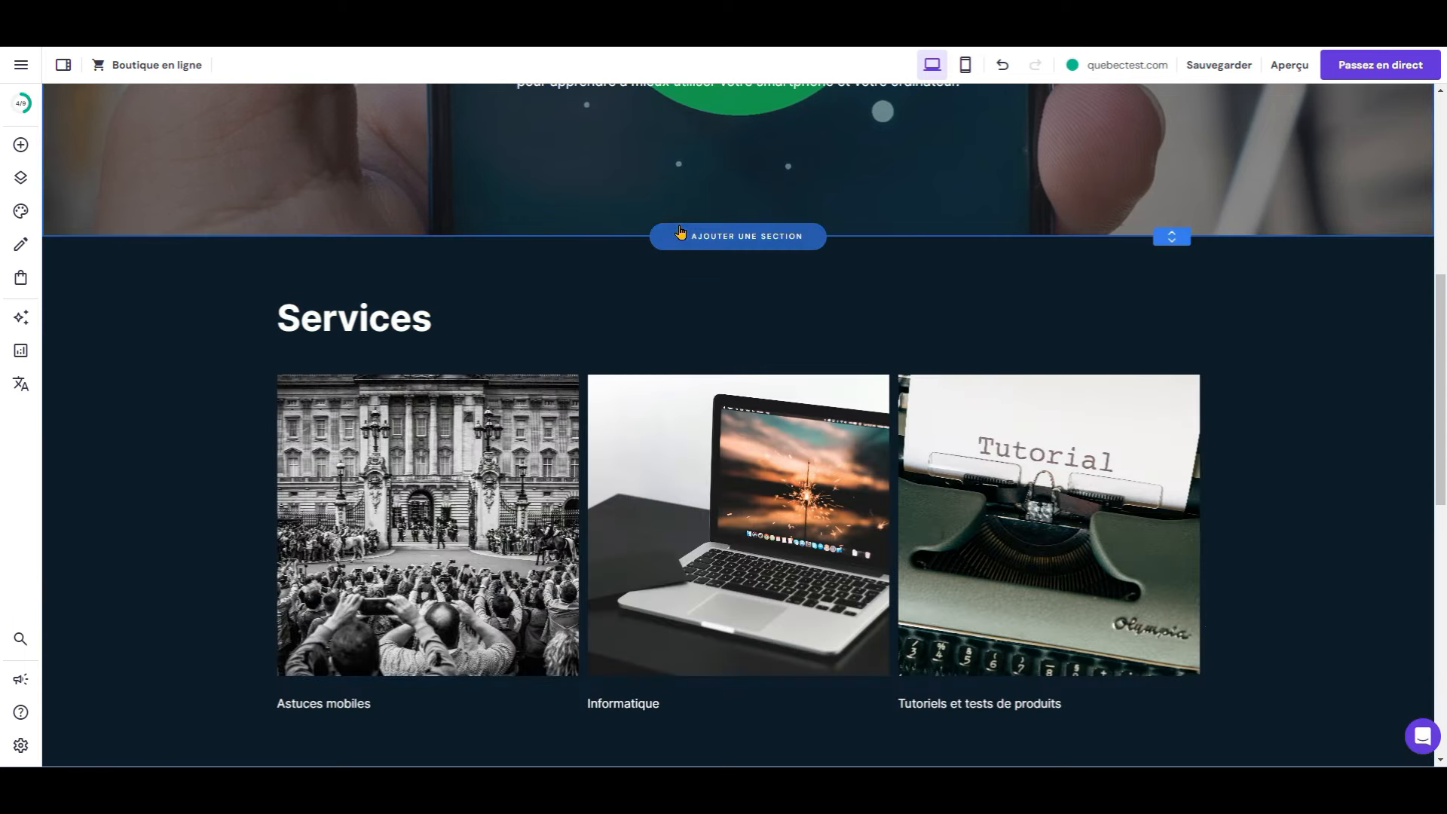
pyautogui.click(762, 249)
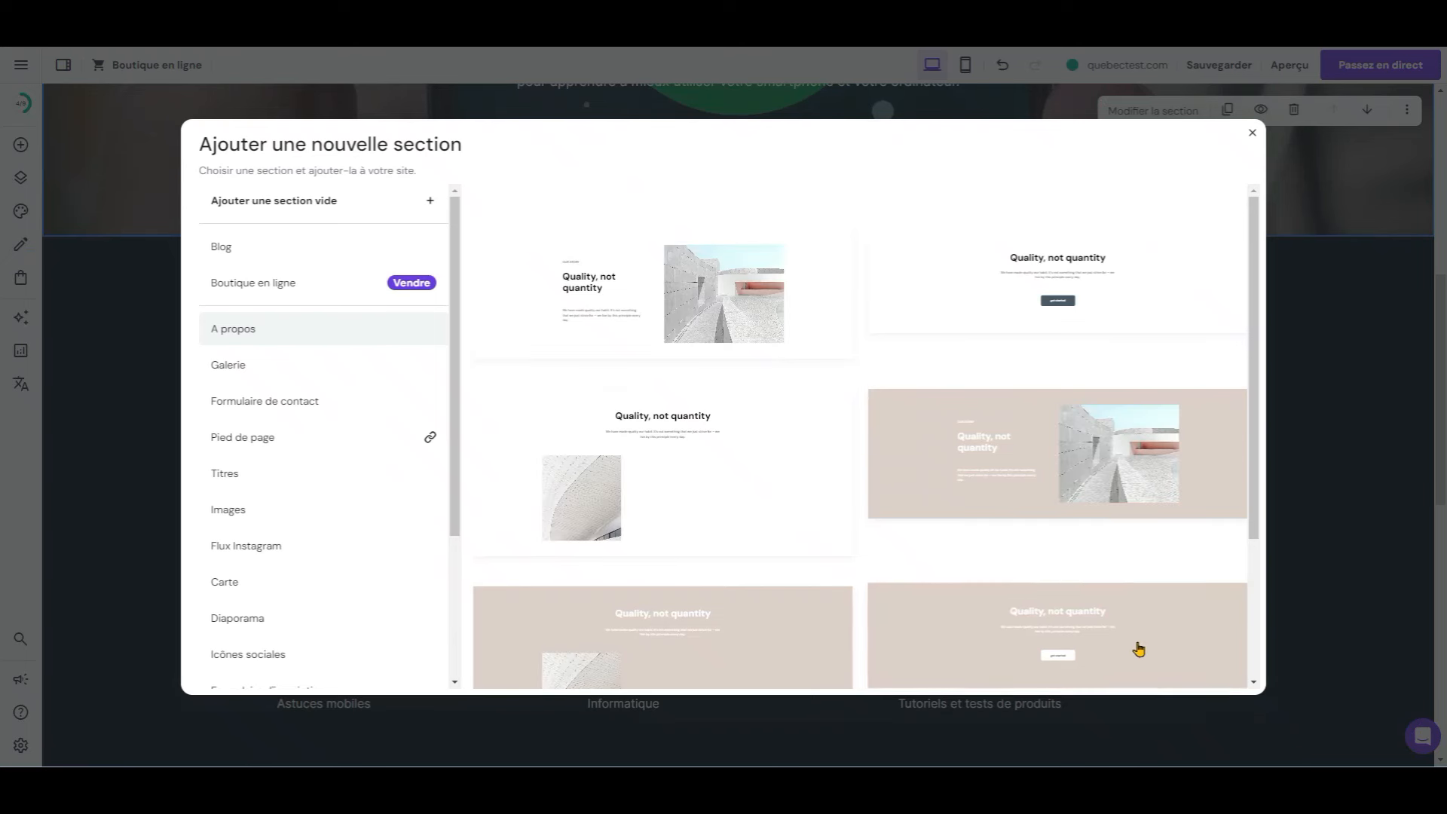
# Step: Insert the Vidéo template with one large video and three smaller ones
pyautogui.scroll(-3, 310, 566)
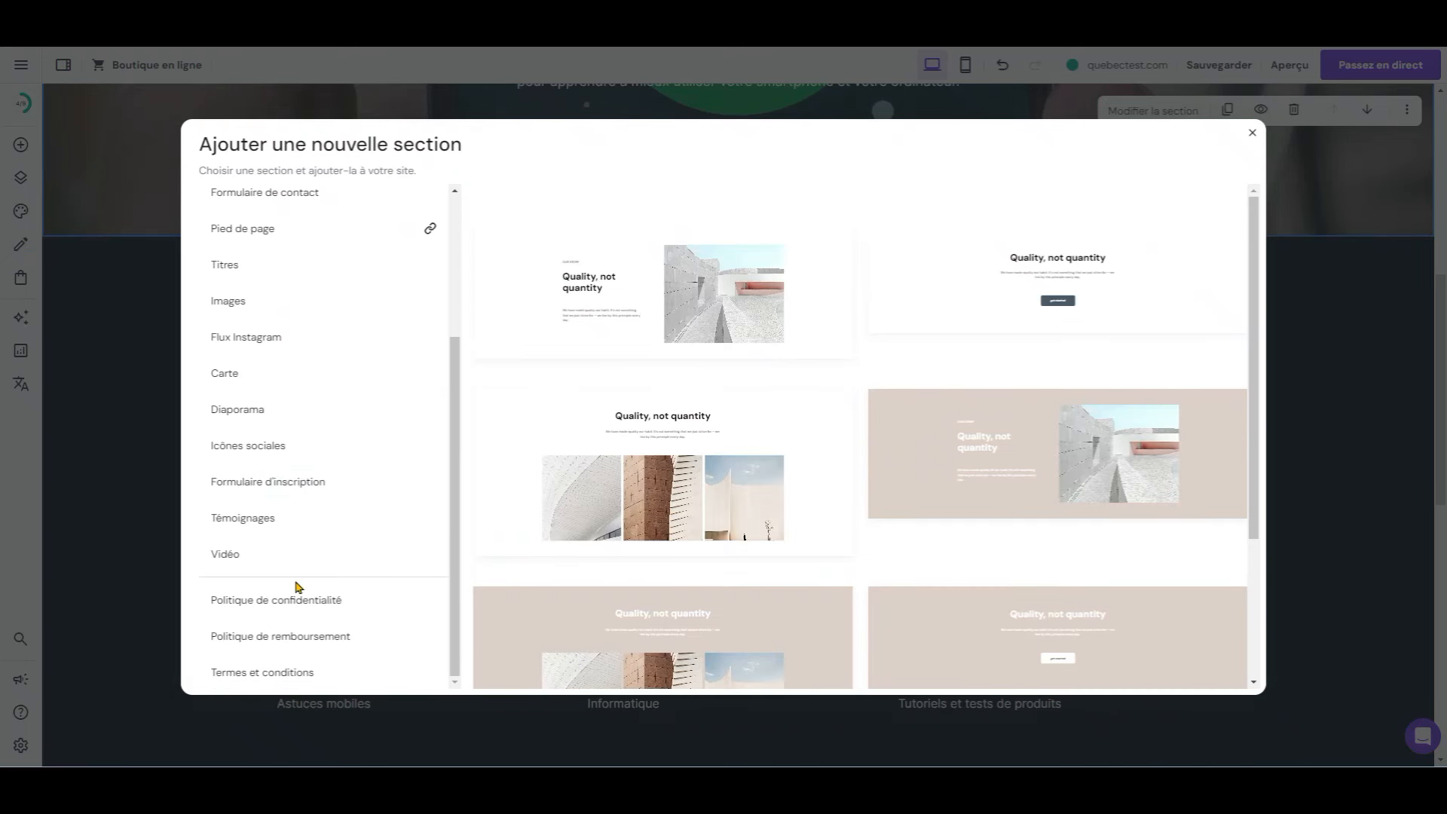
pyautogui.click(329, 552)
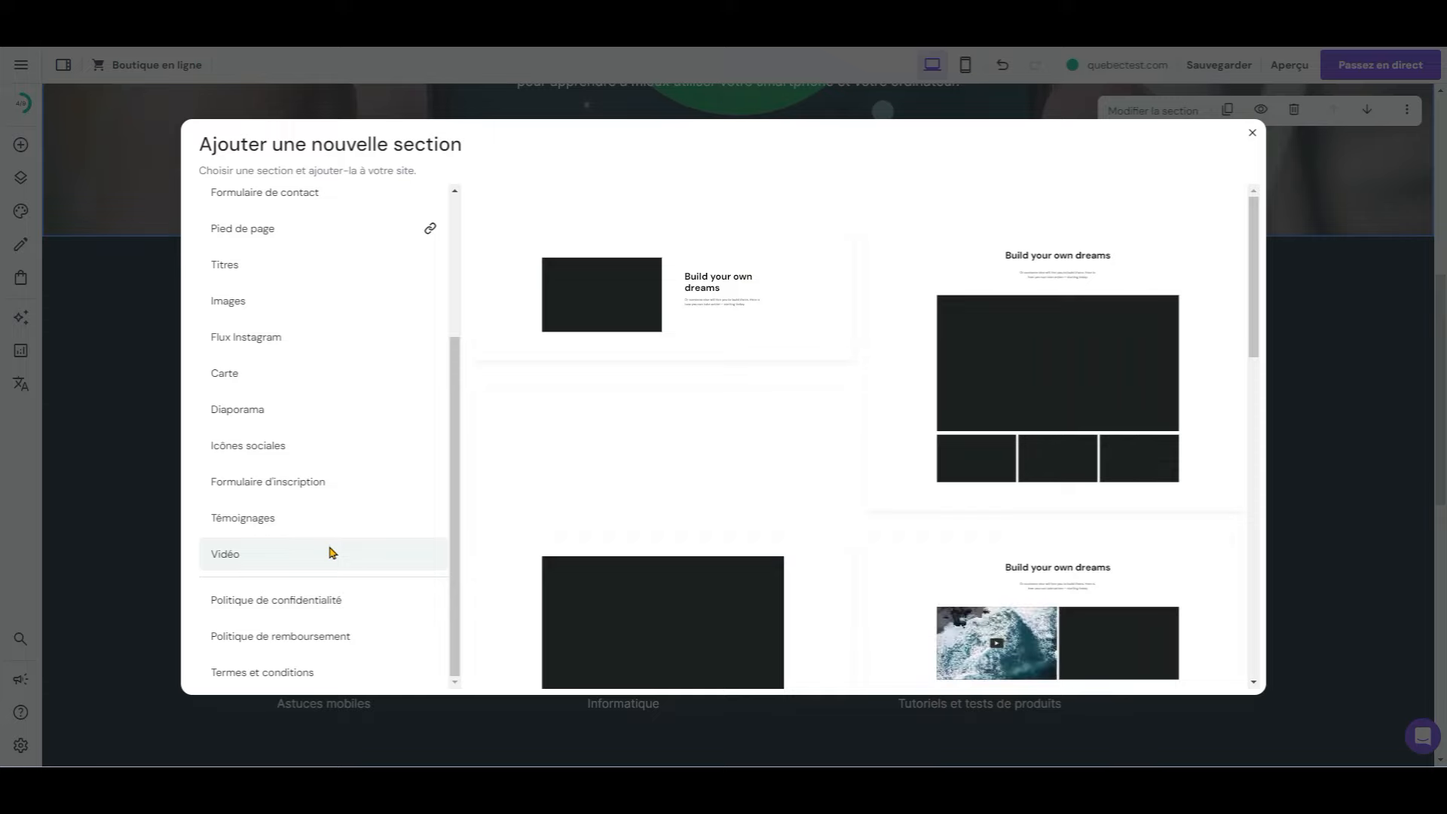
pyautogui.click(1057, 376)
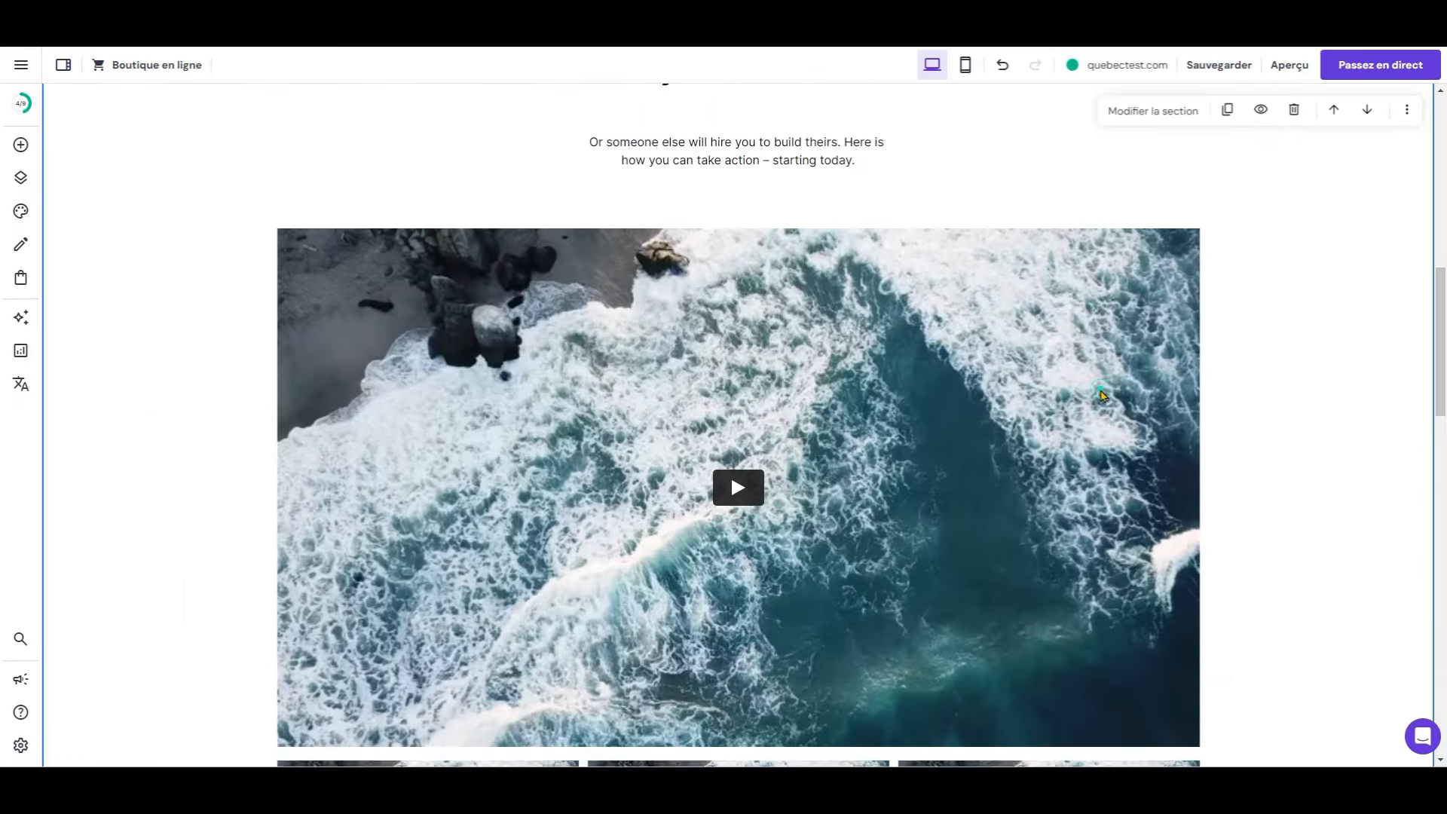
pyautogui.scroll(1, 830, 431)
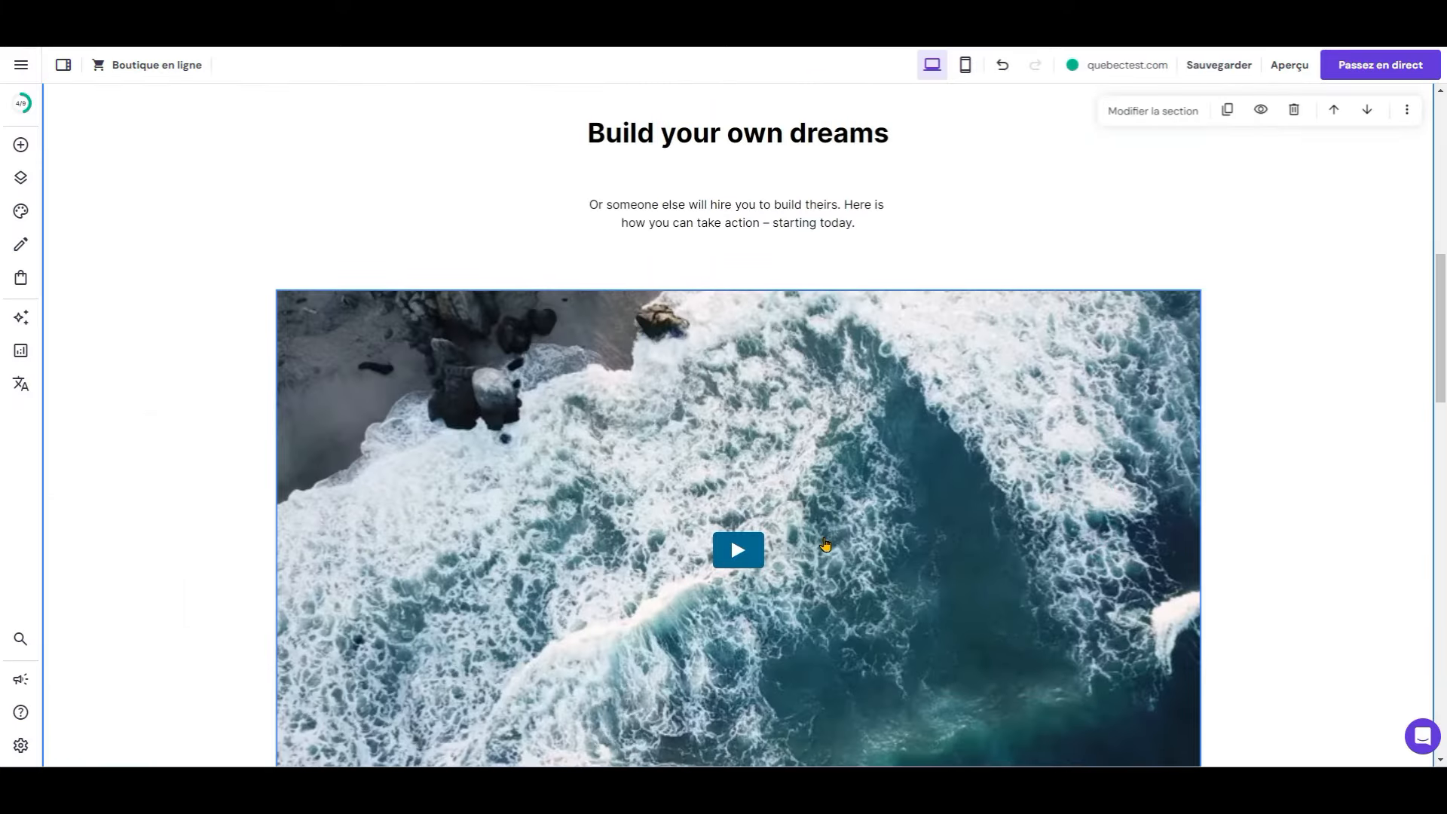
# Step: Open the settings of the section's large video
pyautogui.click(933, 486)
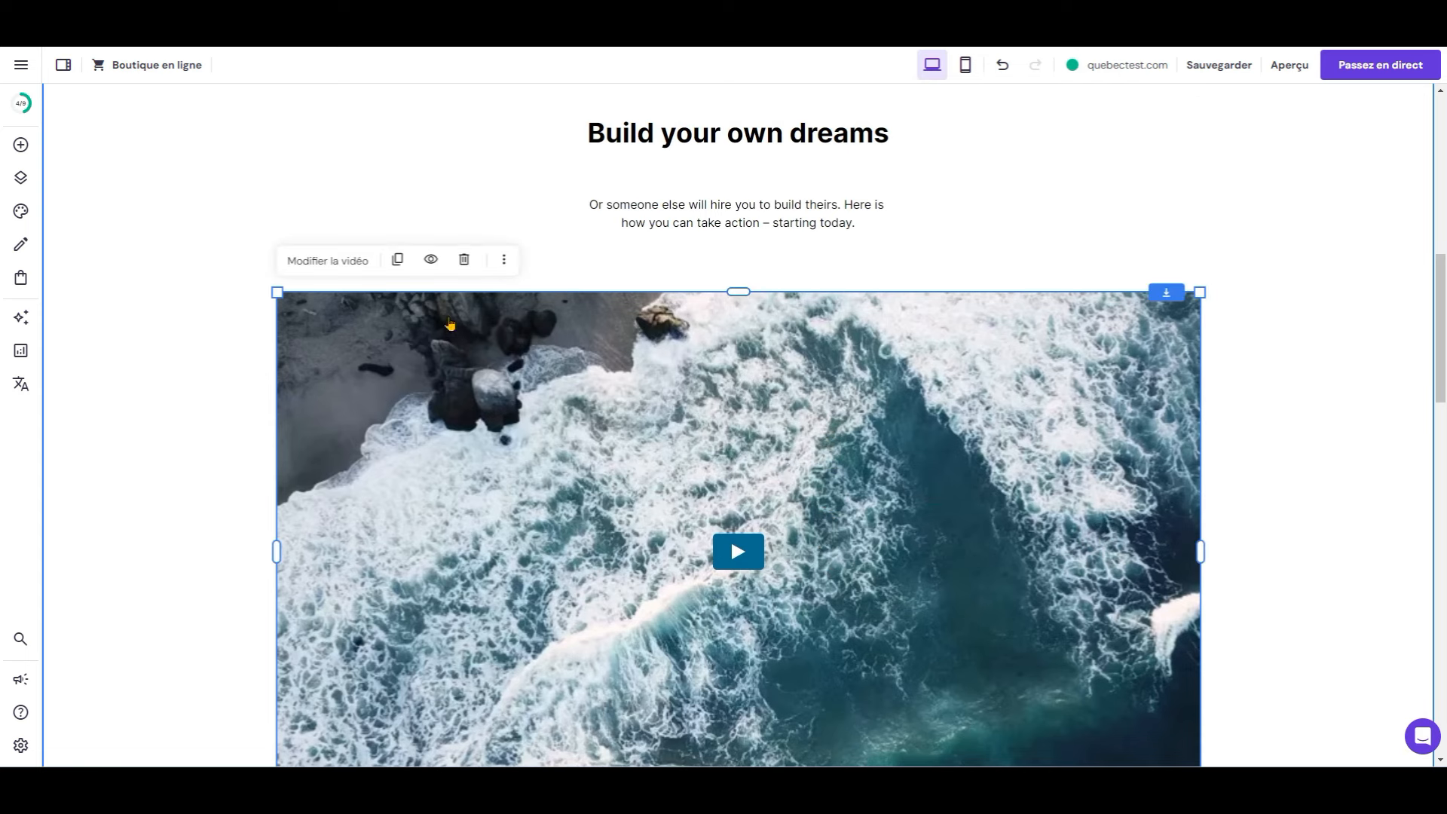
pyautogui.click(332, 263)
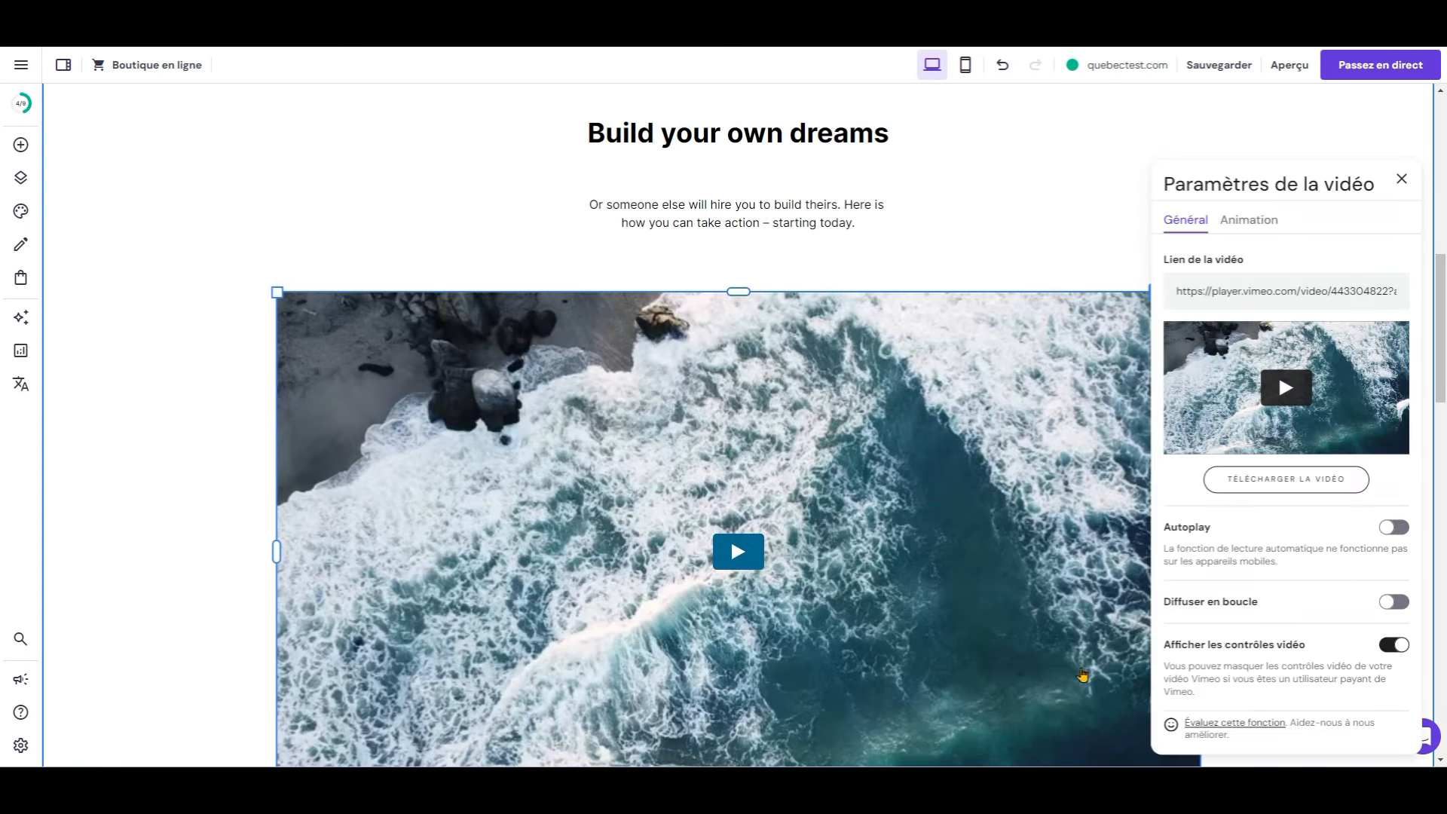
pyautogui.scroll(-4, 1289, 681)
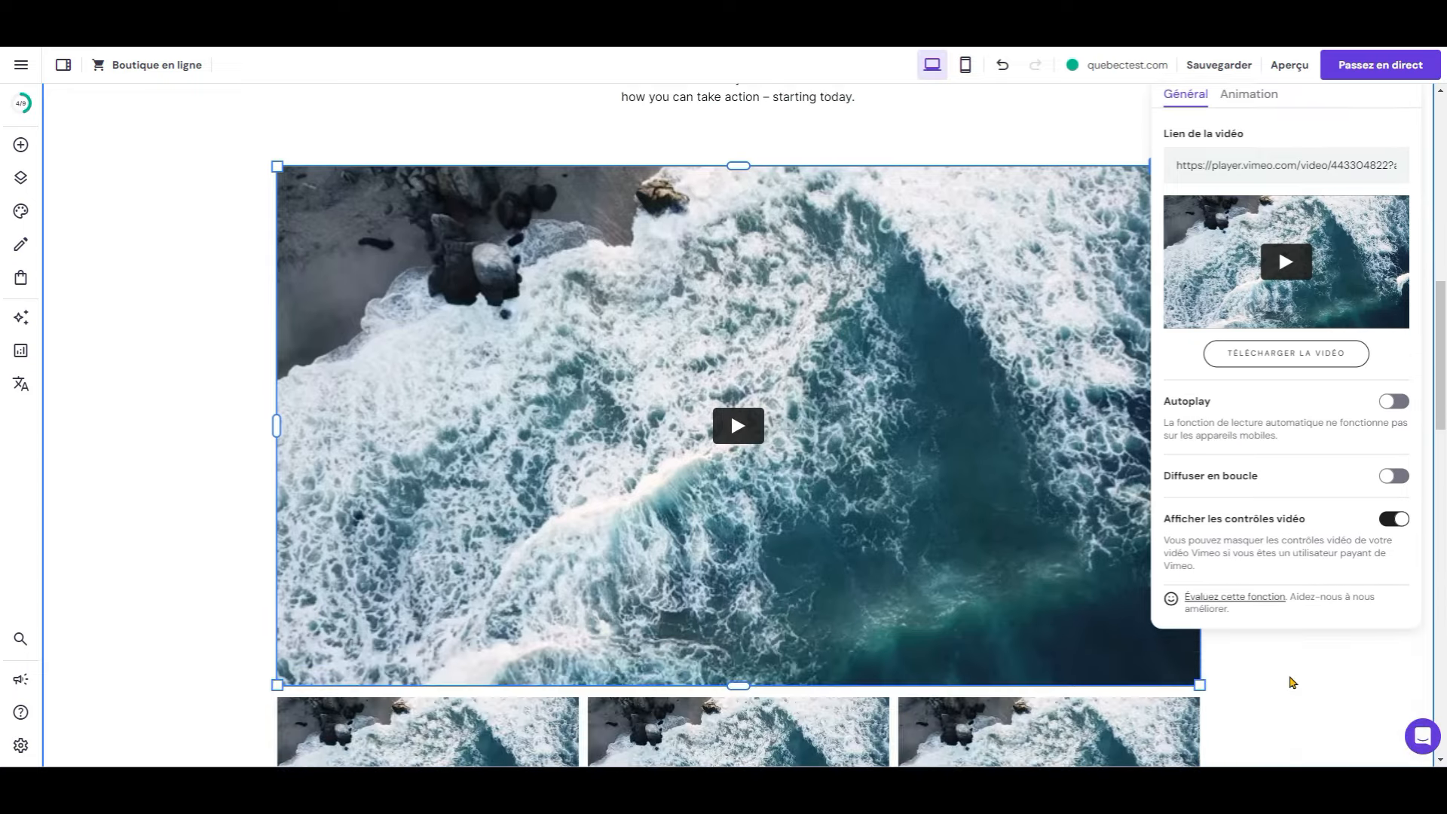
pyautogui.scroll(6, 1289, 682)
pyautogui.click(1177, 292)
pyautogui.hotkey('ctrl', 'a')
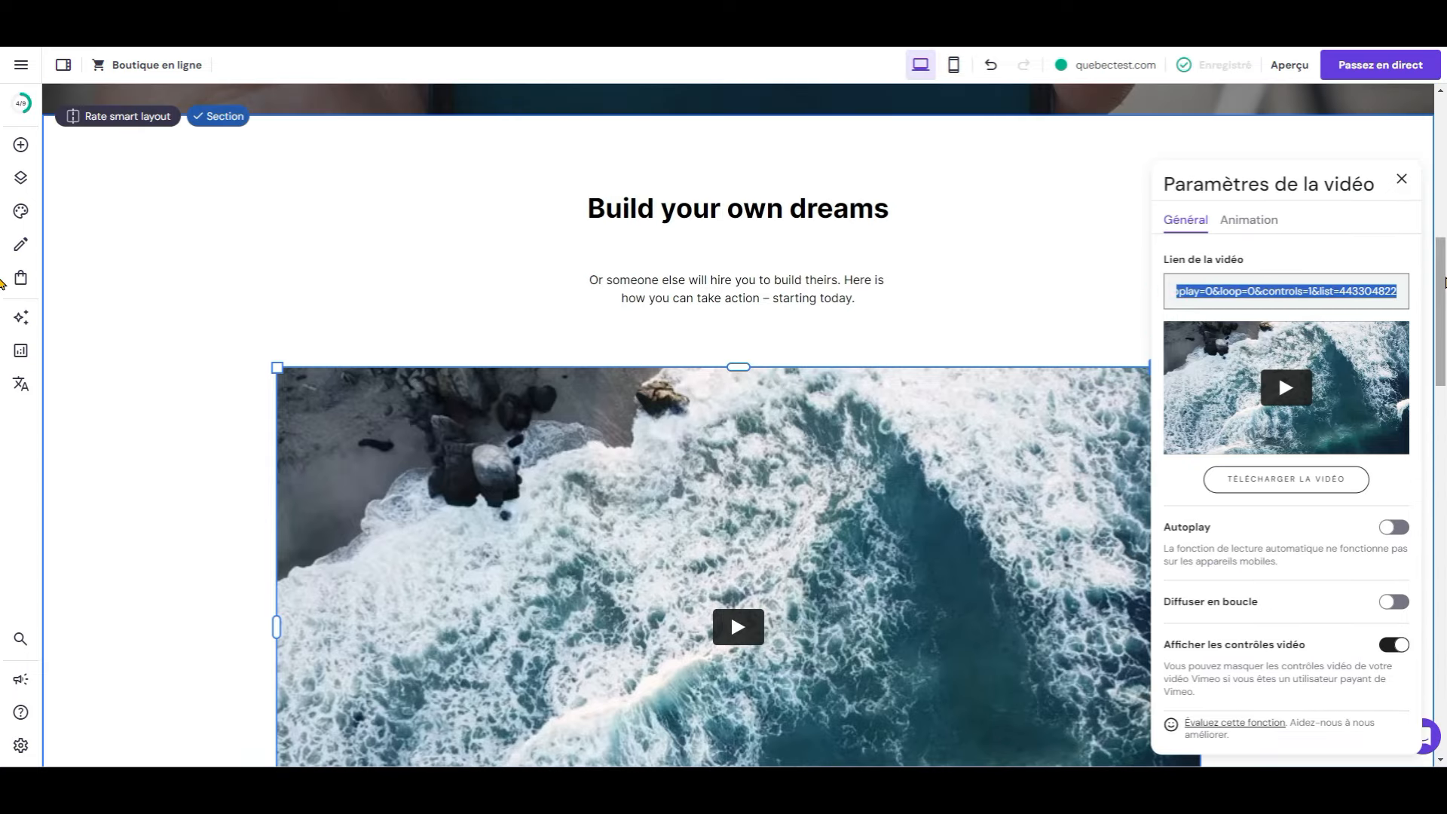
pyautogui.press('BackSpace')
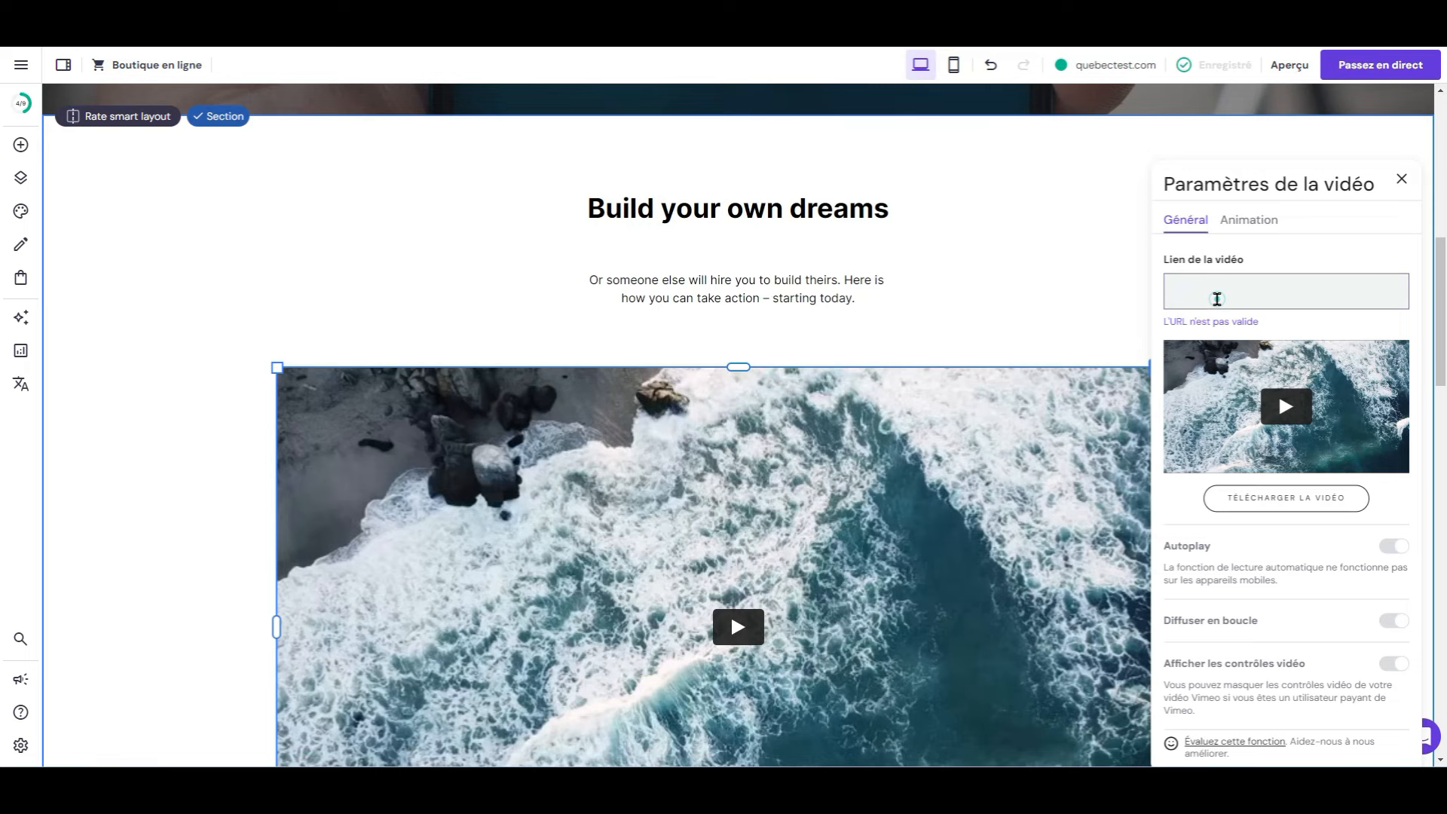
pyautogui.write('https://youtu.be/3-7awEoj6Ck')
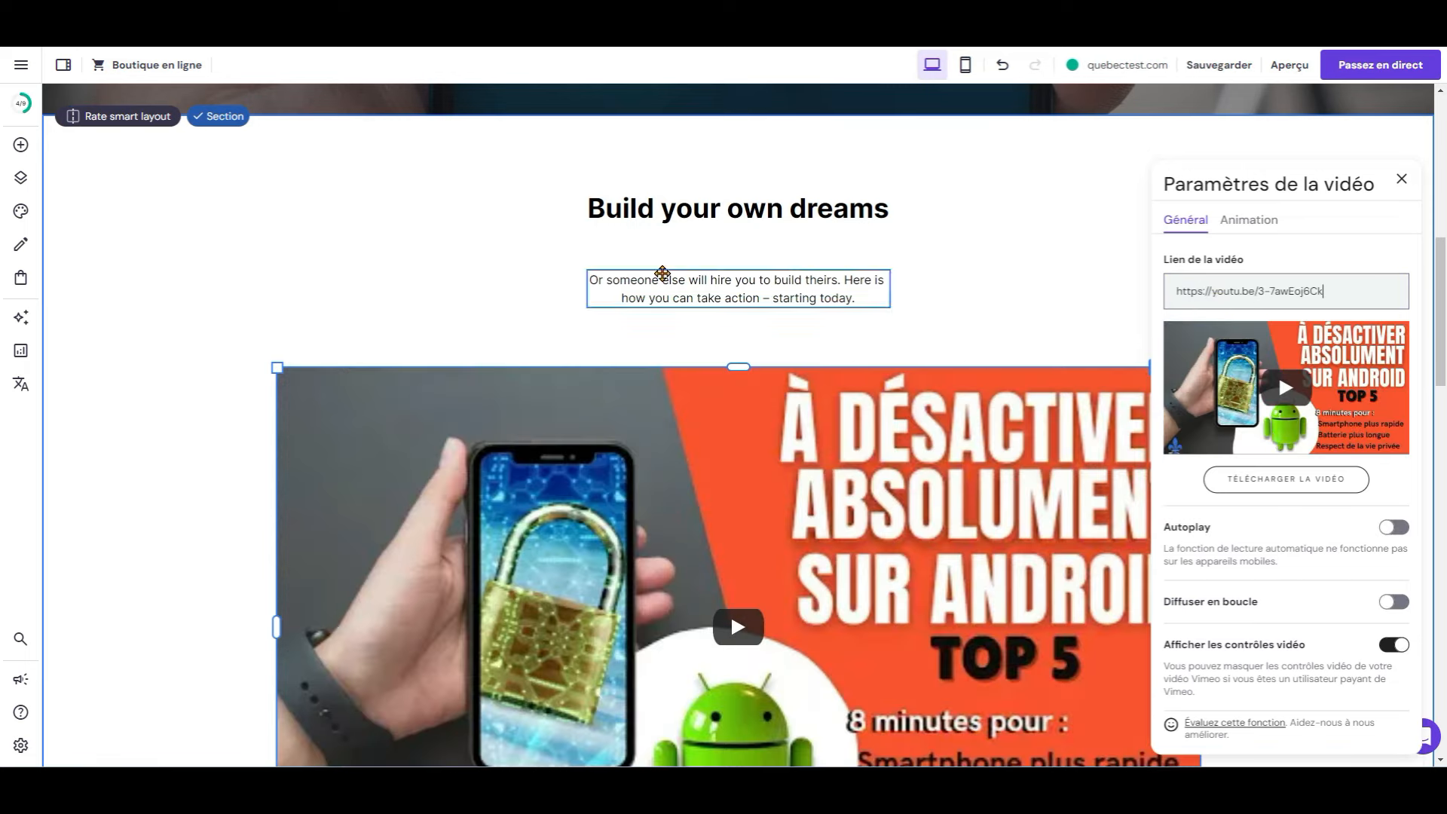
pyautogui.click(237, 288)
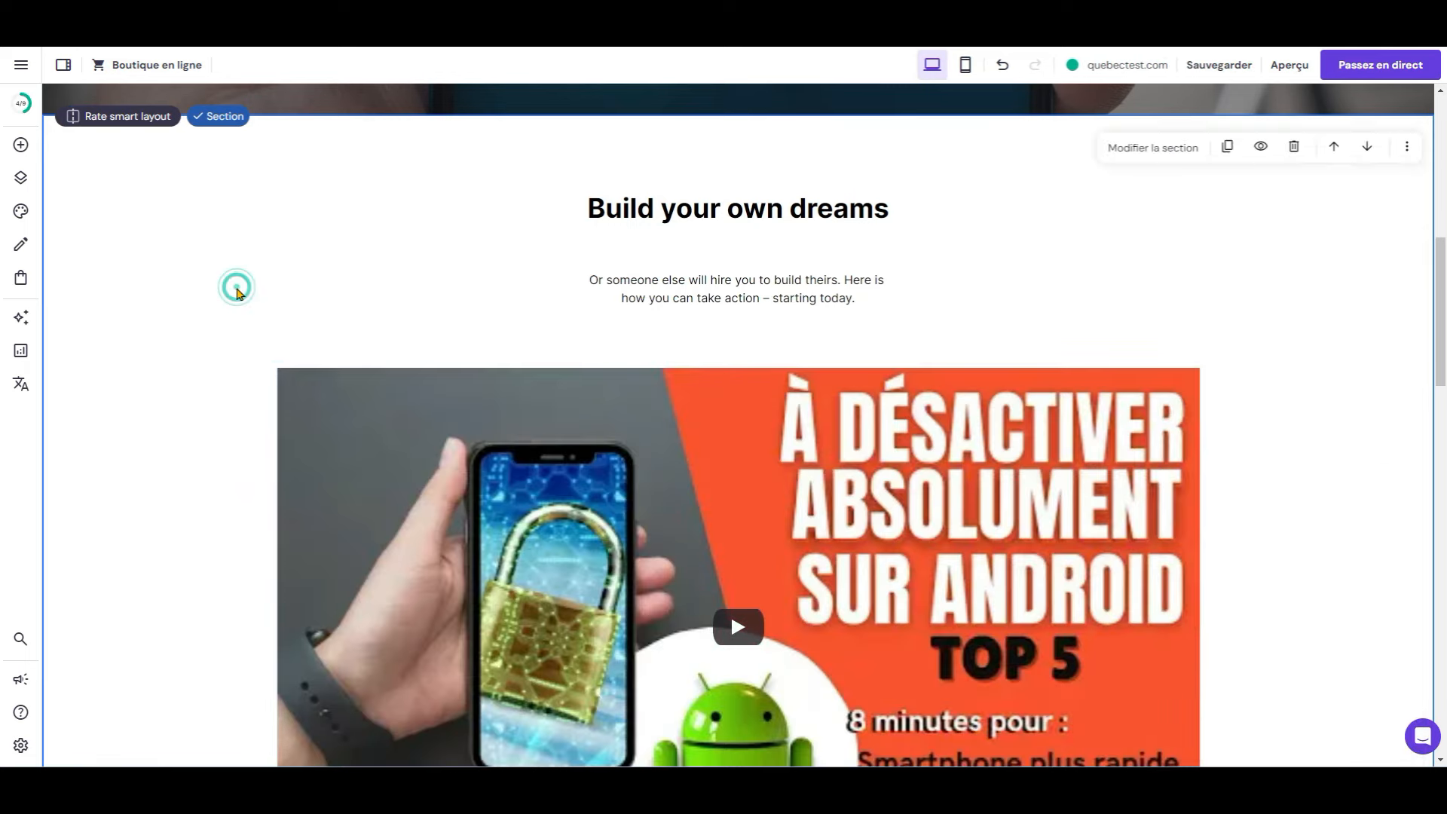
pyautogui.scroll(-5, 238, 293)
pyautogui.scroll(-3, 238, 293)
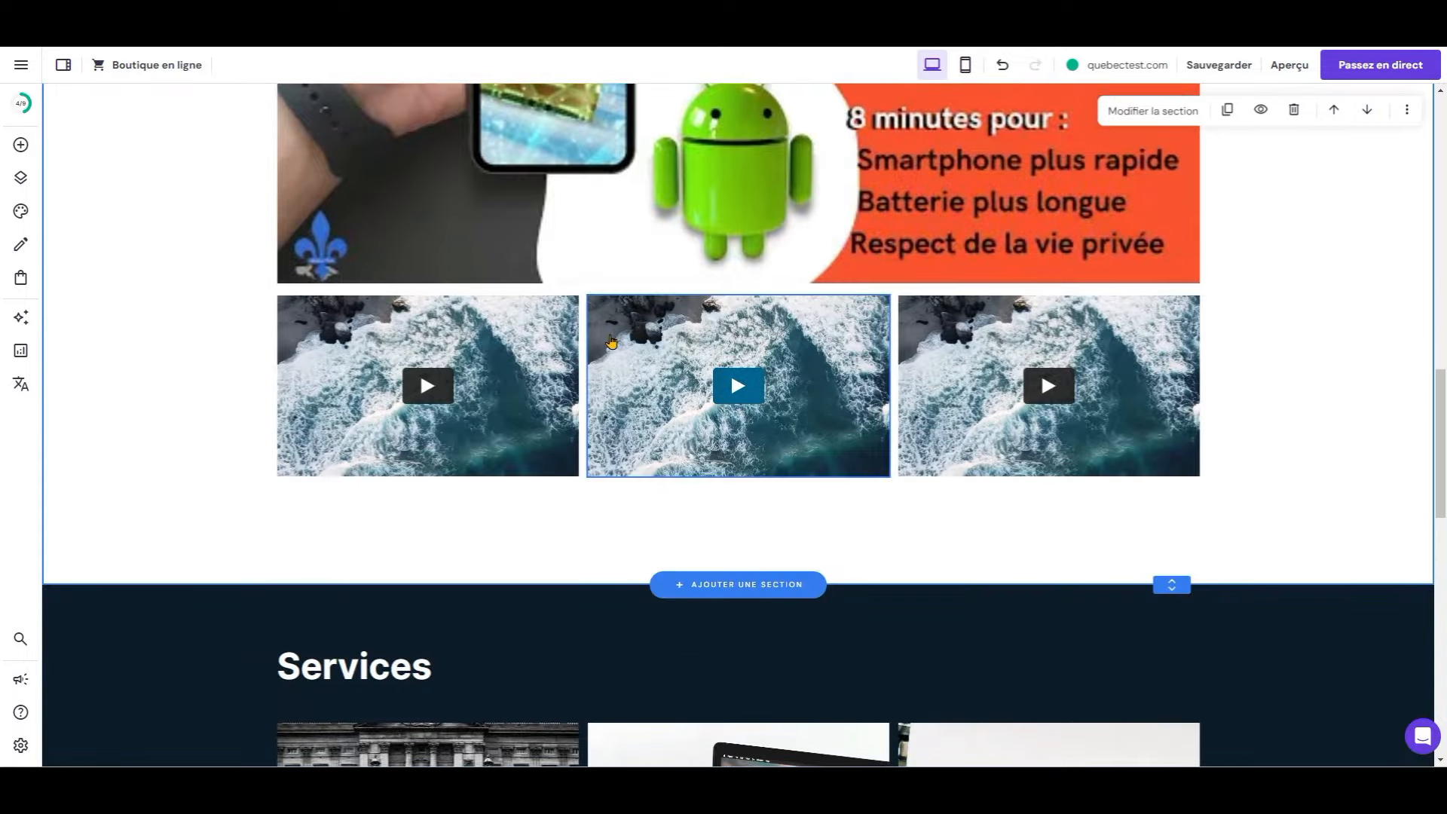
pyautogui.click(515, 365)
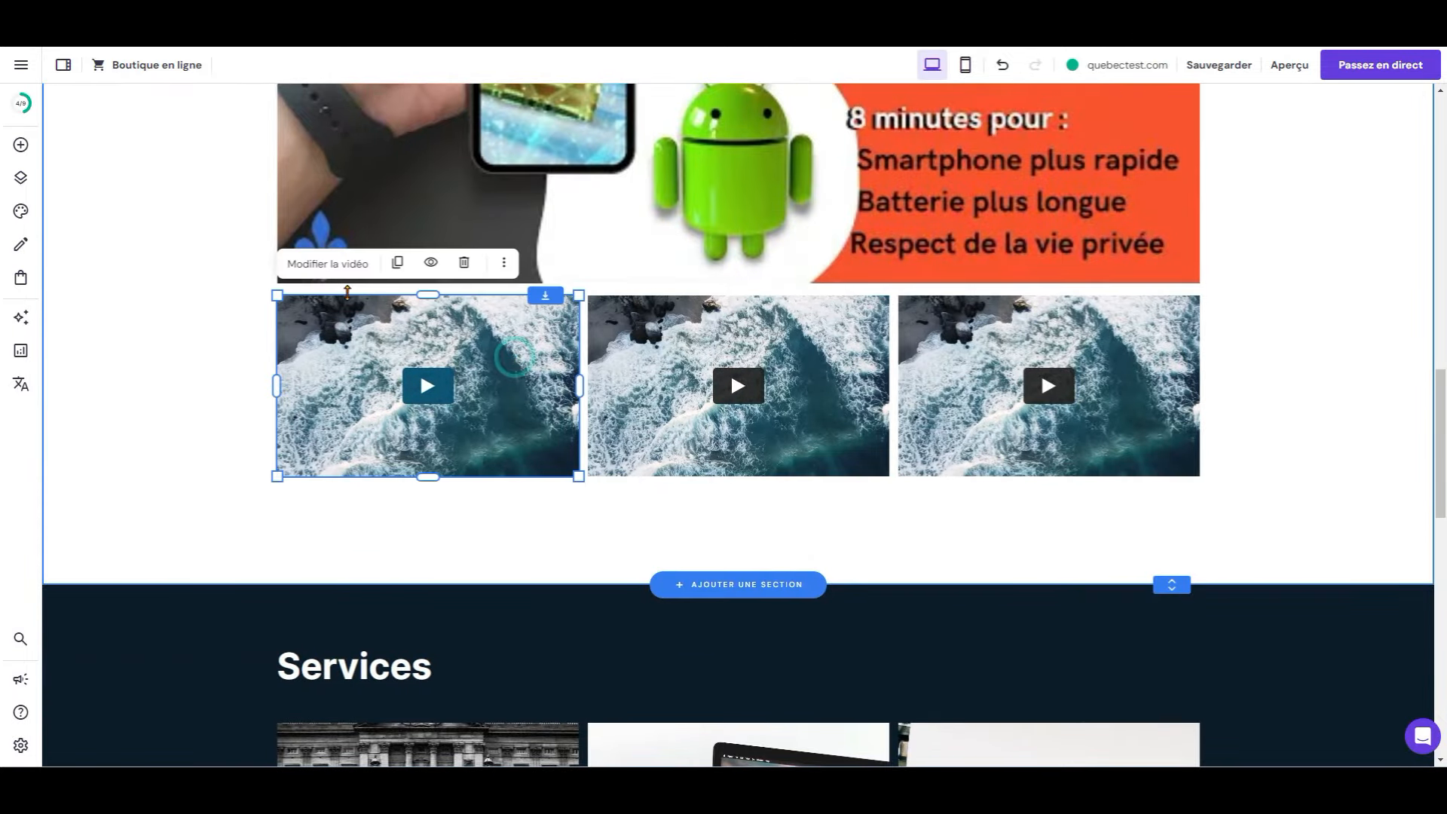
# Step: Paste new YouTube links into the first two small videos
pyautogui.click(317, 262)
pyautogui.tripleClick(692, 276)
pyautogui.write('https://youtu.be/lyVjiMopmpU')
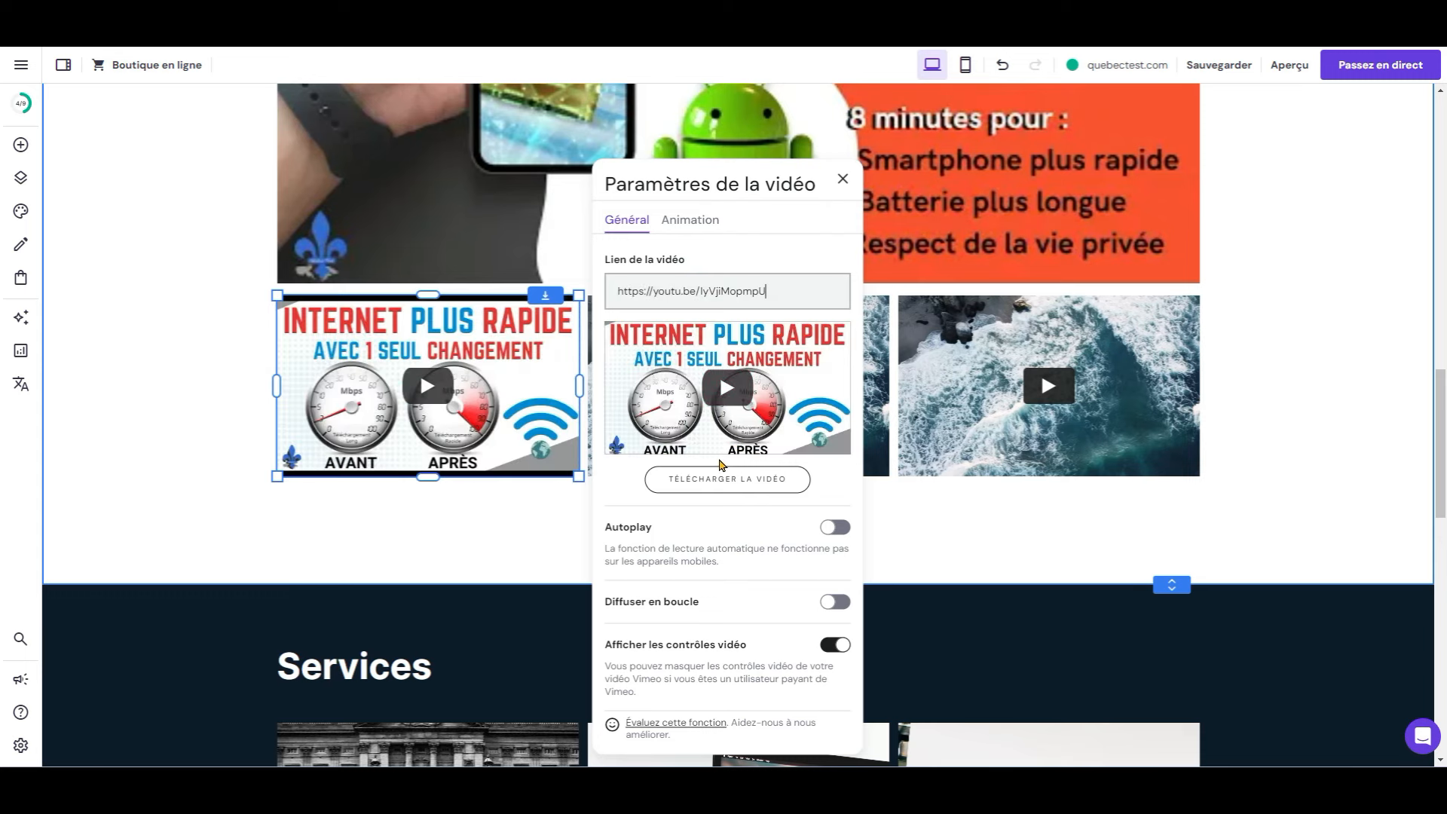
pyautogui.click(970, 549)
pyautogui.click(778, 459)
pyautogui.click(653, 258)
pyautogui.tripleClick(1038, 291)
pyautogui.write('https://youtu.be/z8WPFDyd3QM')
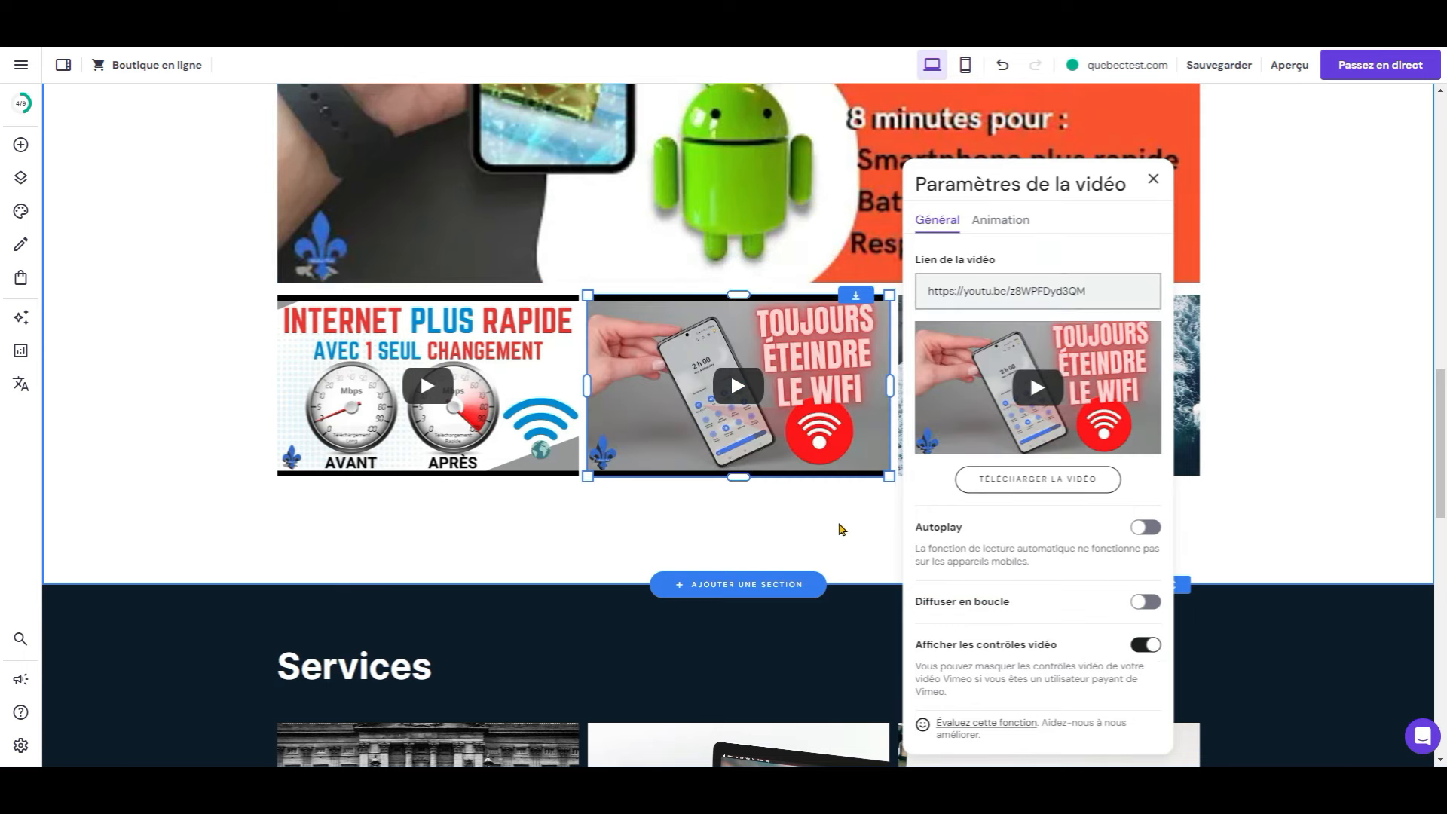
pyautogui.click(842, 530)
# Step: Give the third small video the man-and-girl AI clip's YouTube link
pyautogui.click(997, 419)
pyautogui.click(941, 275)
pyautogui.tripleClick(1218, 295)
pyautogui.write('https://youtu.be/_u4JYYNcgN0')
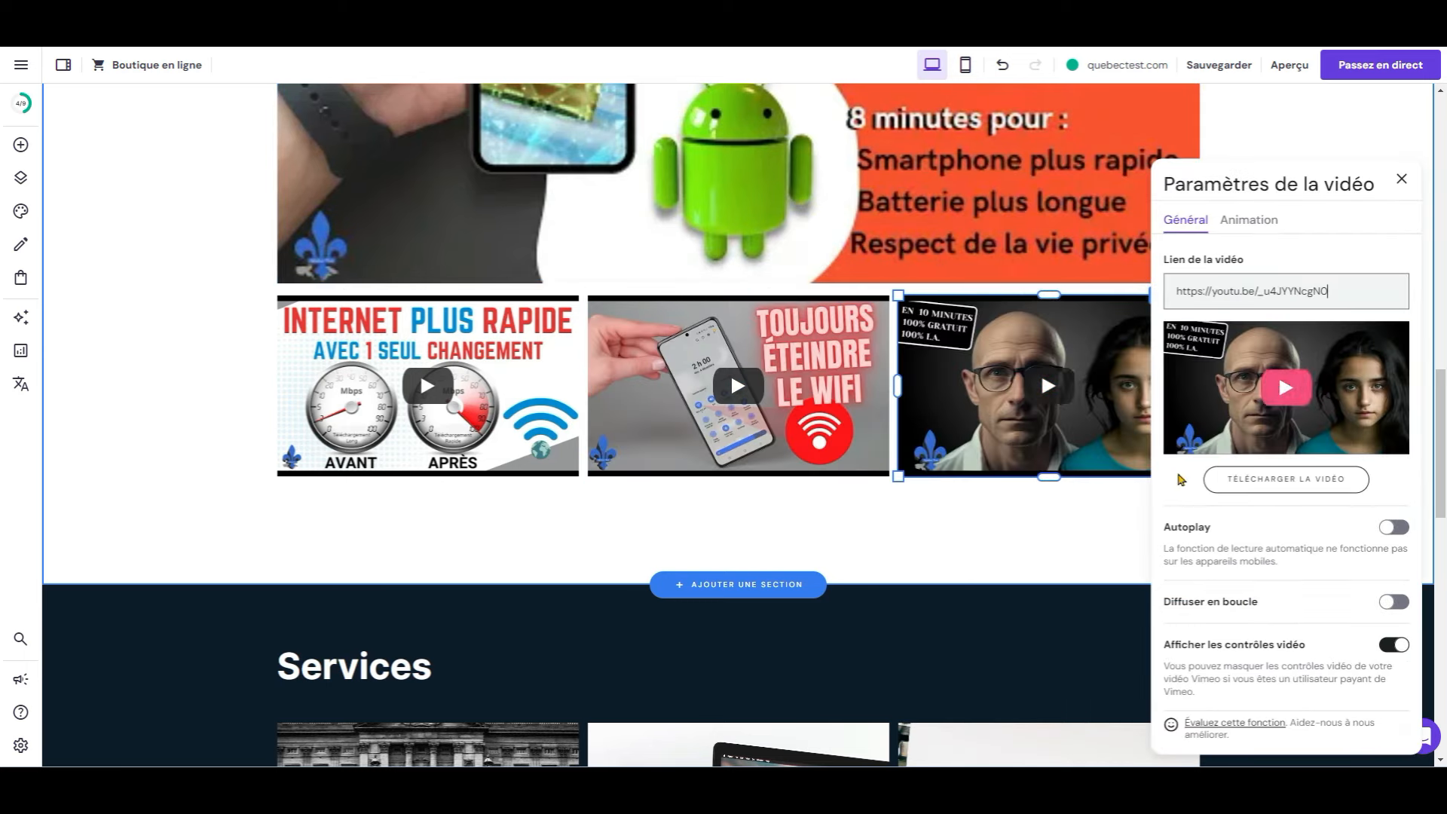
pyautogui.click(962, 540)
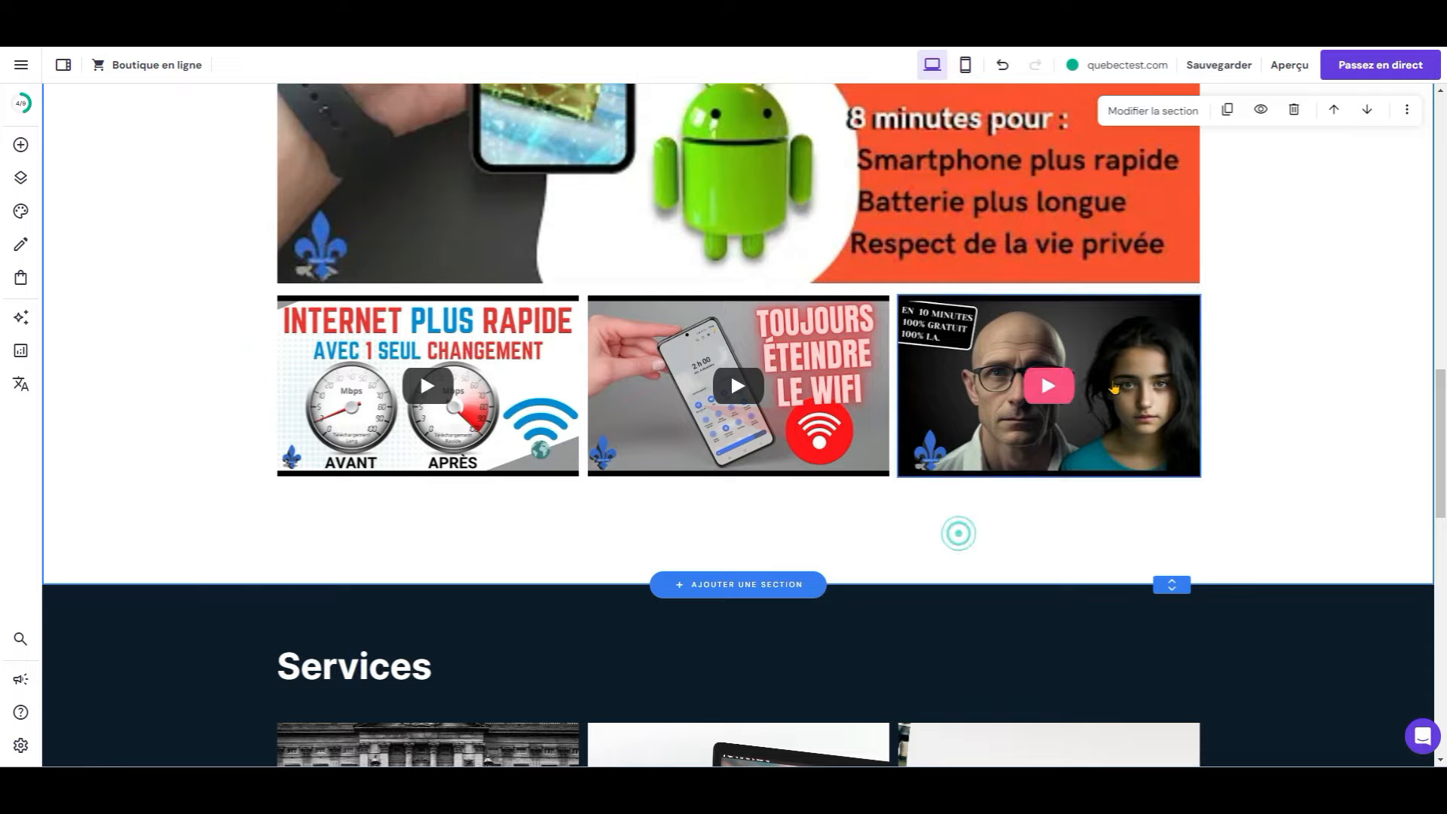
pyautogui.scroll(6, 956, 530)
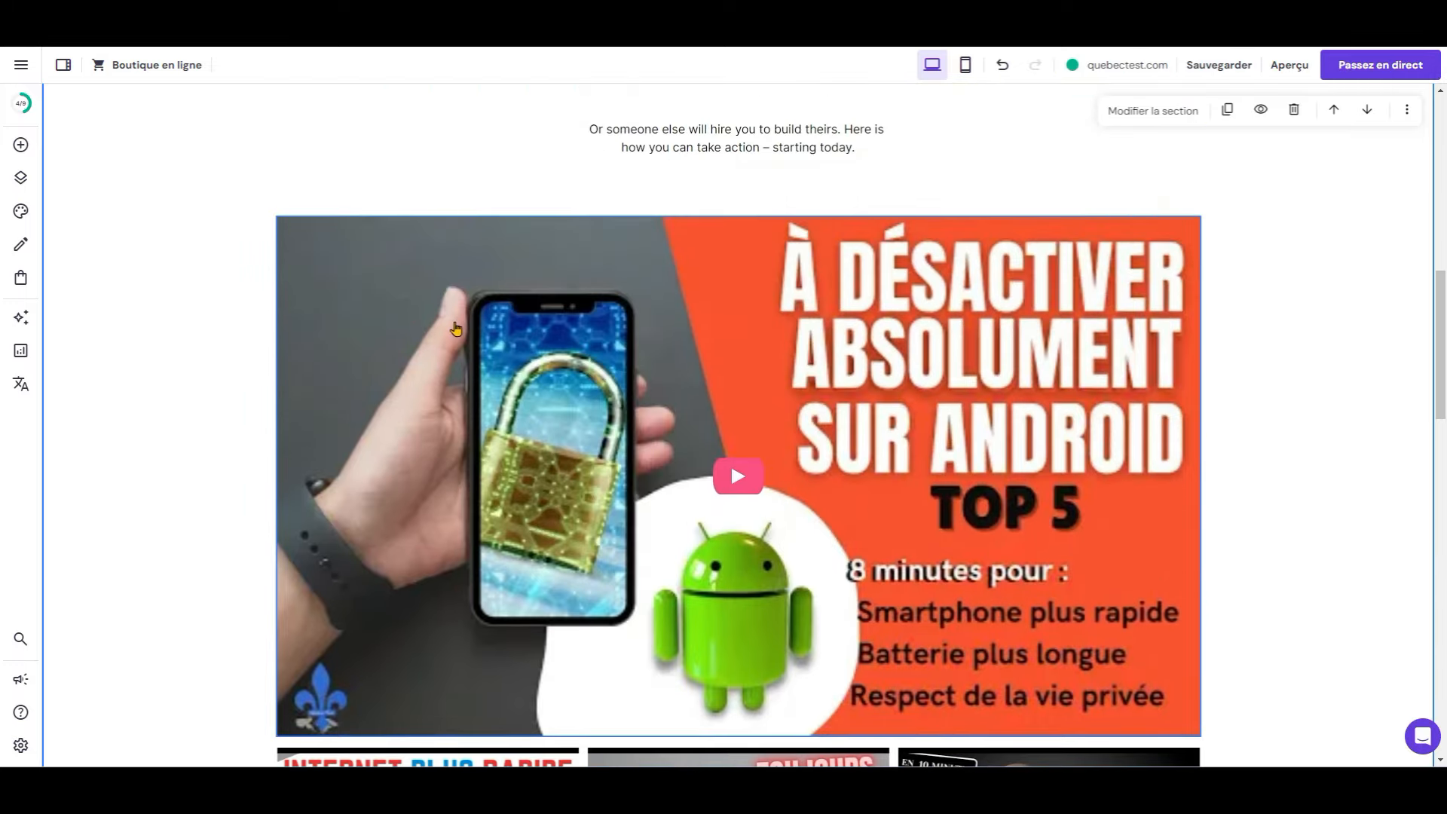
pyautogui.scroll(-9, 456, 329)
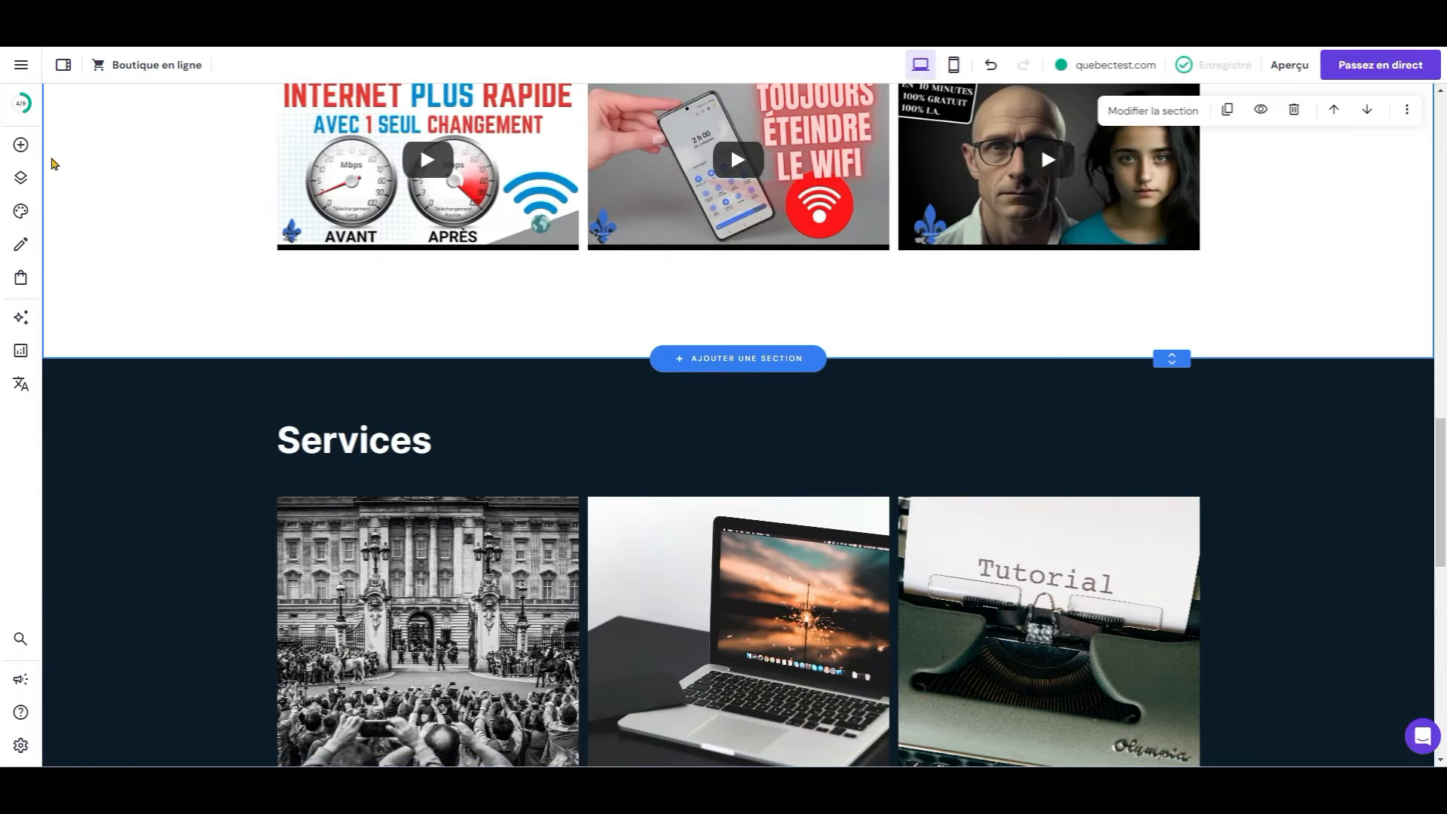
# Step: Add a one-column video to the new row and paste the bike review link
pyautogui.click(21, 145)
pyautogui.click(291, 366)
pyautogui.moveTo(671, 358); pyautogui.dragTo(390, 358)
pyautogui.moveTo(637, 453); pyautogui.dragTo(582, 444)
pyautogui.scroll(3, 528, 422)
pyautogui.moveTo(471, 515); pyautogui.dragTo(462, 532)
pyautogui.click(328, 462)
pyautogui.hotkey('ctrl', 'v')
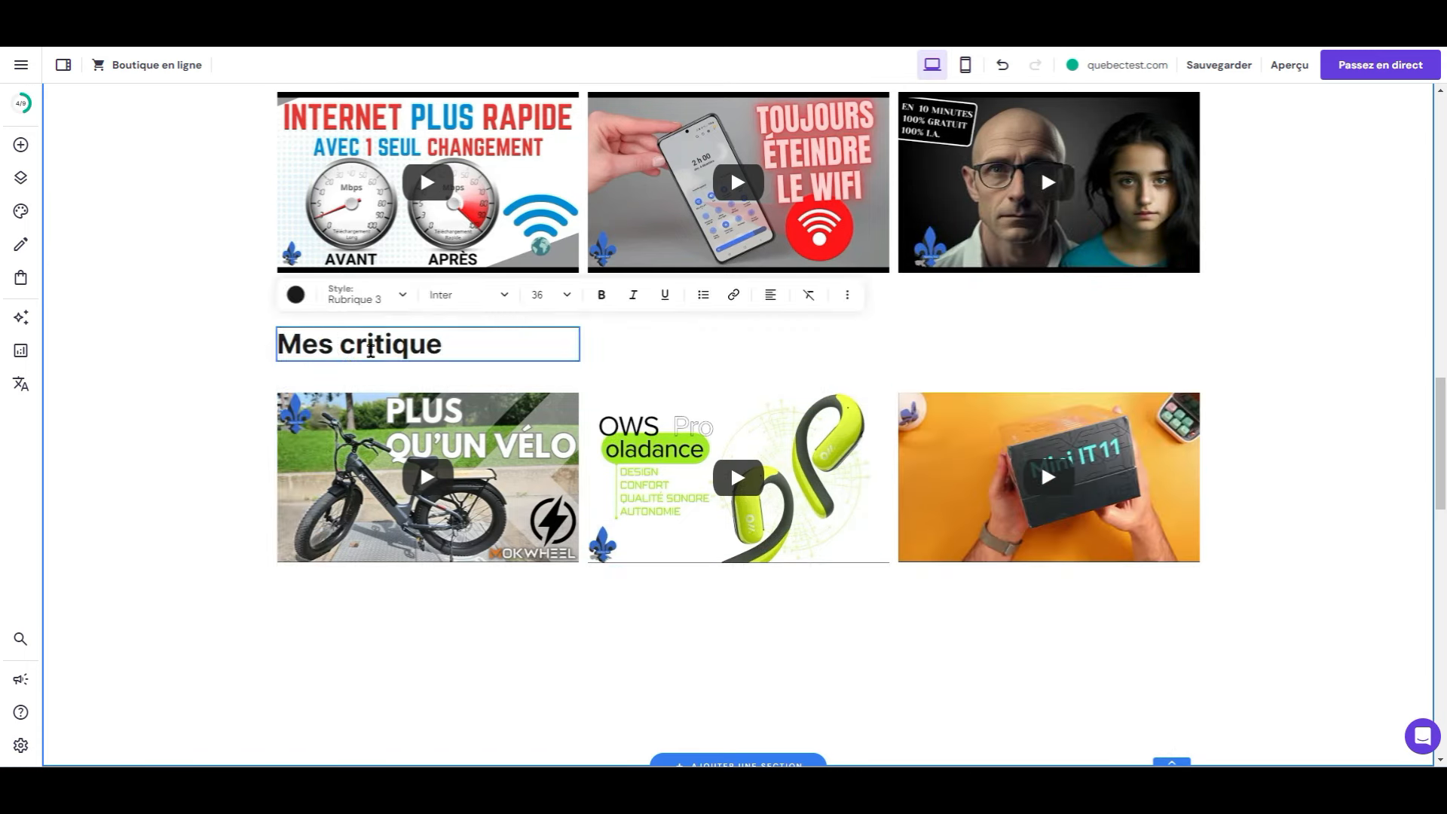
# Step: Complete the row heading as 'Mes critiques de produits'
pyautogui.write('s de produits')
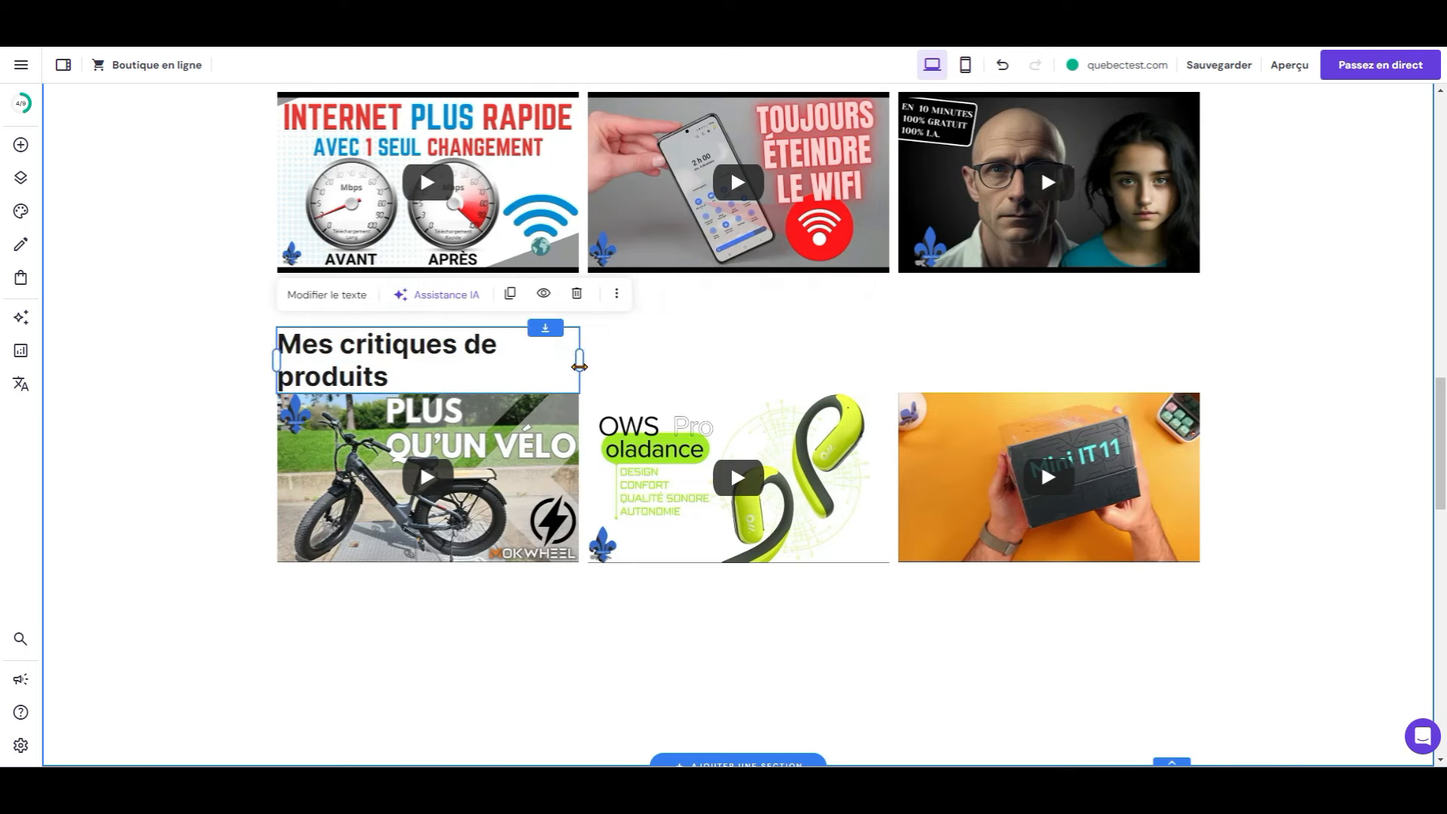
pyautogui.click(201, 354)
pyautogui.scroll(3, 201, 354)
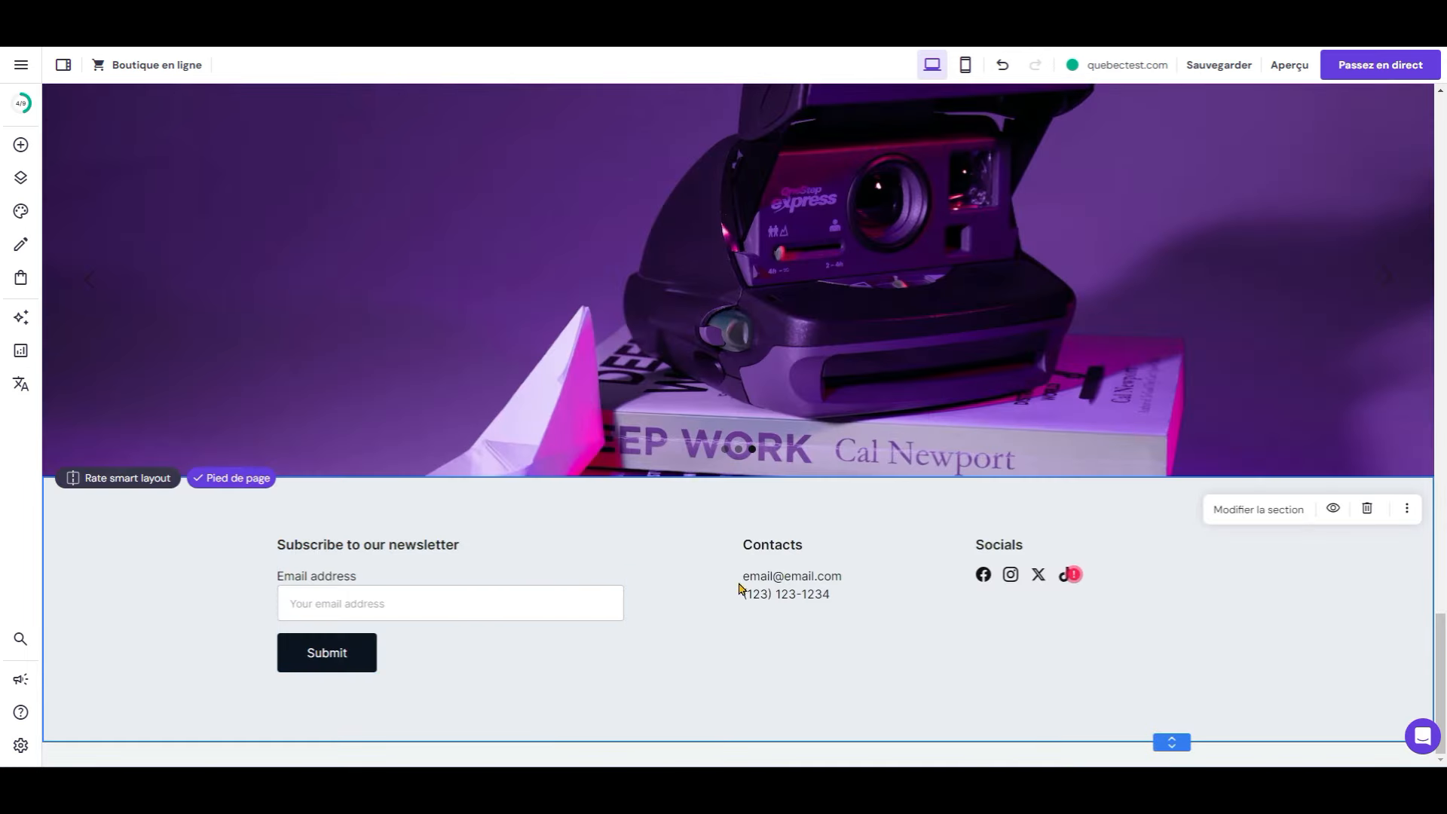
# Step: Replace the footer's placeholder contact e-mail with the site's Gmail address
pyautogui.doubleClick(775, 569)
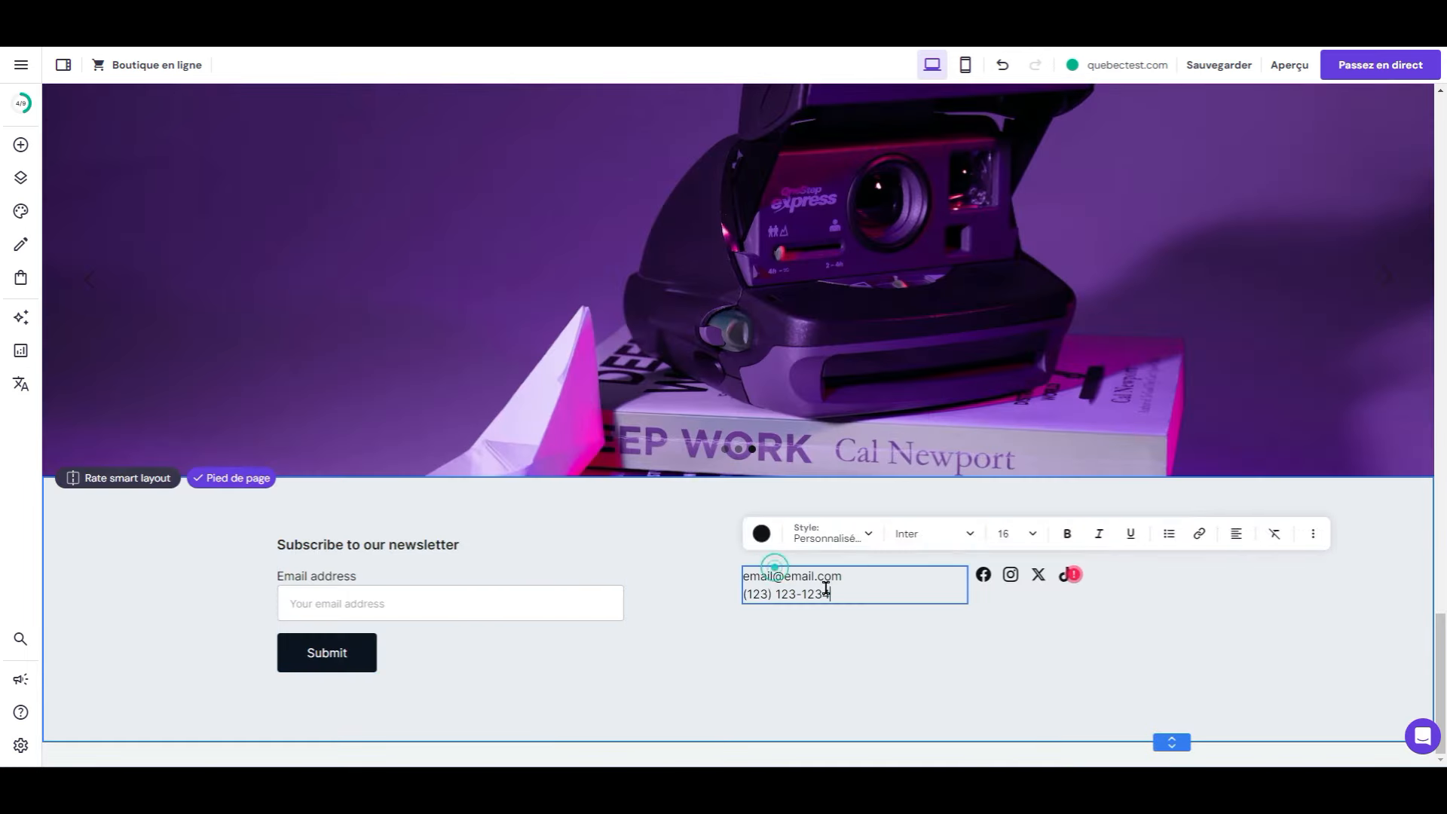
pyautogui.moveTo(862, 574); pyautogui.dragTo(726, 573)
pyautogui.click(842, 577)
pyautogui.click(842, 577)
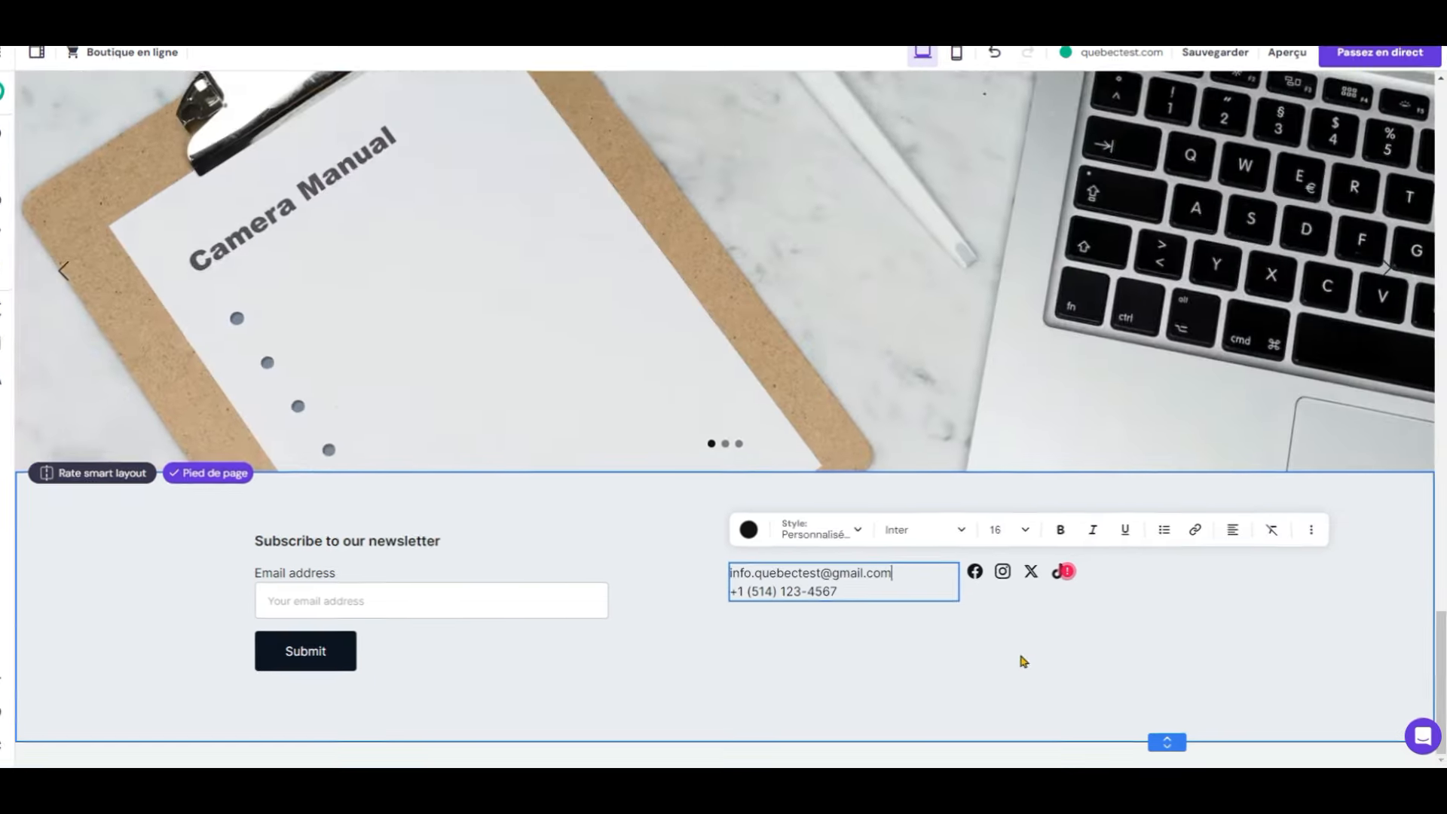
pyautogui.click(1022, 661)
# Step: Point the Facebook social icon to the Québec Test Facebook page
pyautogui.click(975, 572)
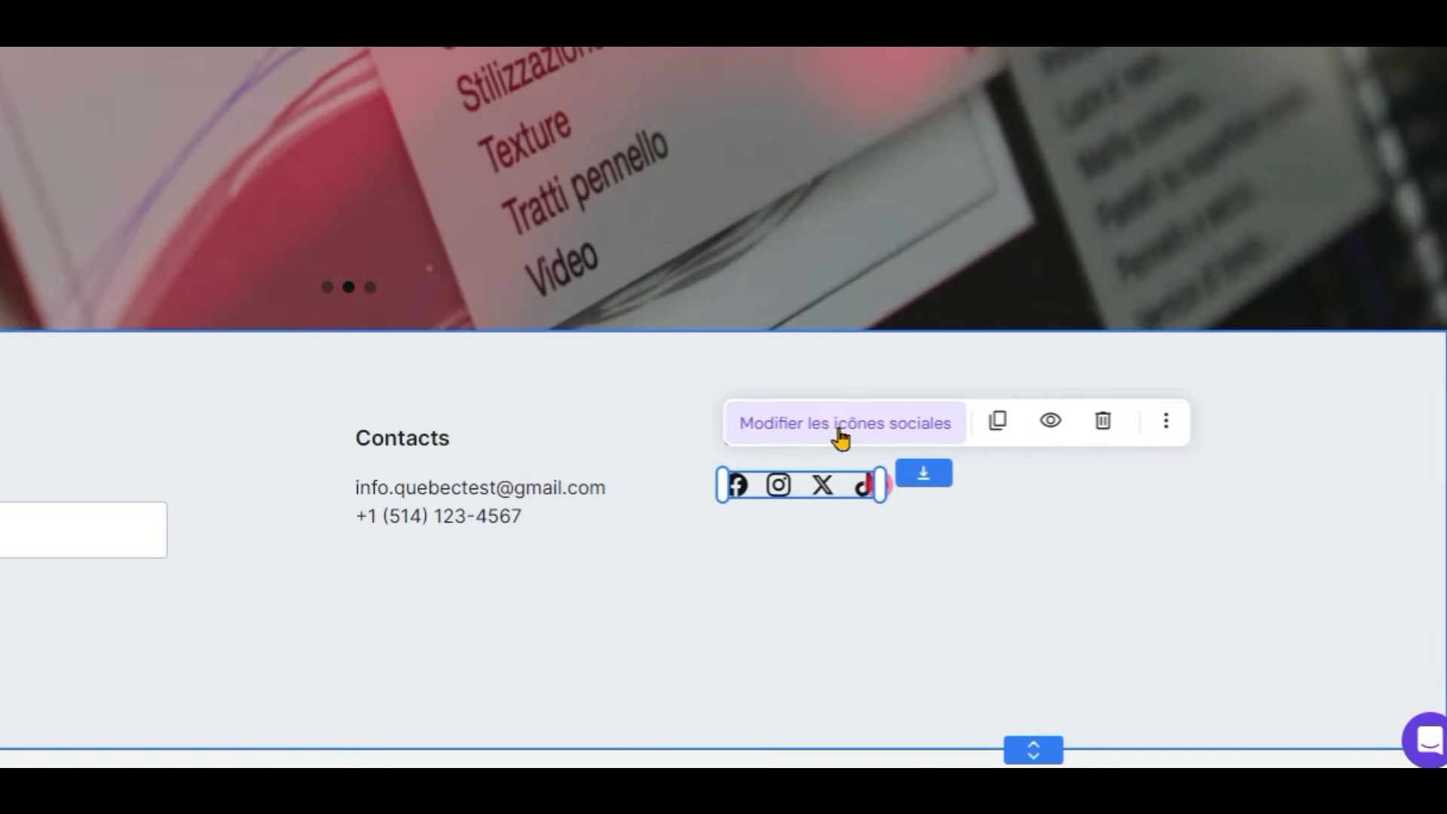
pyautogui.click(839, 424)
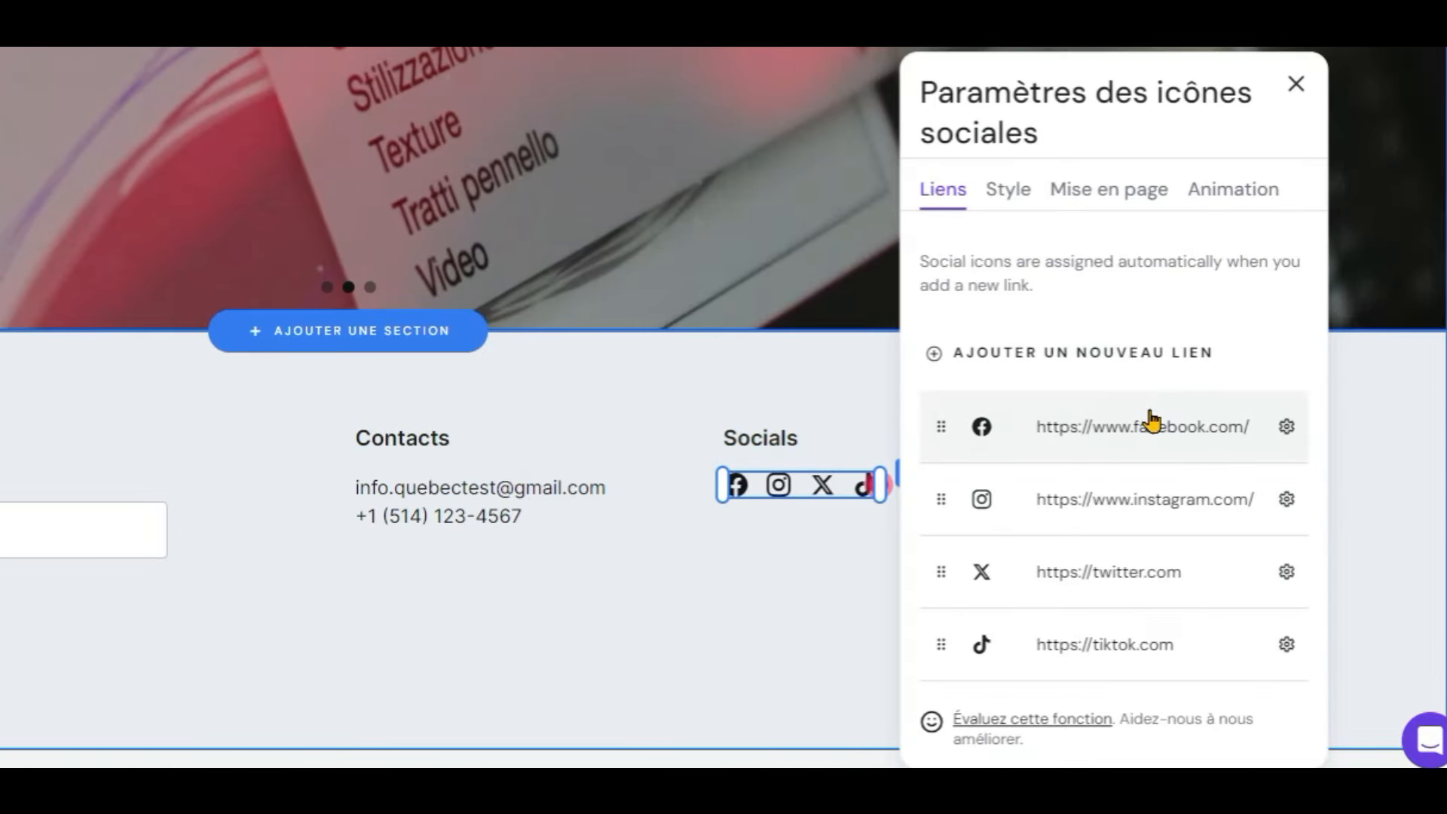
pyautogui.click(1287, 428)
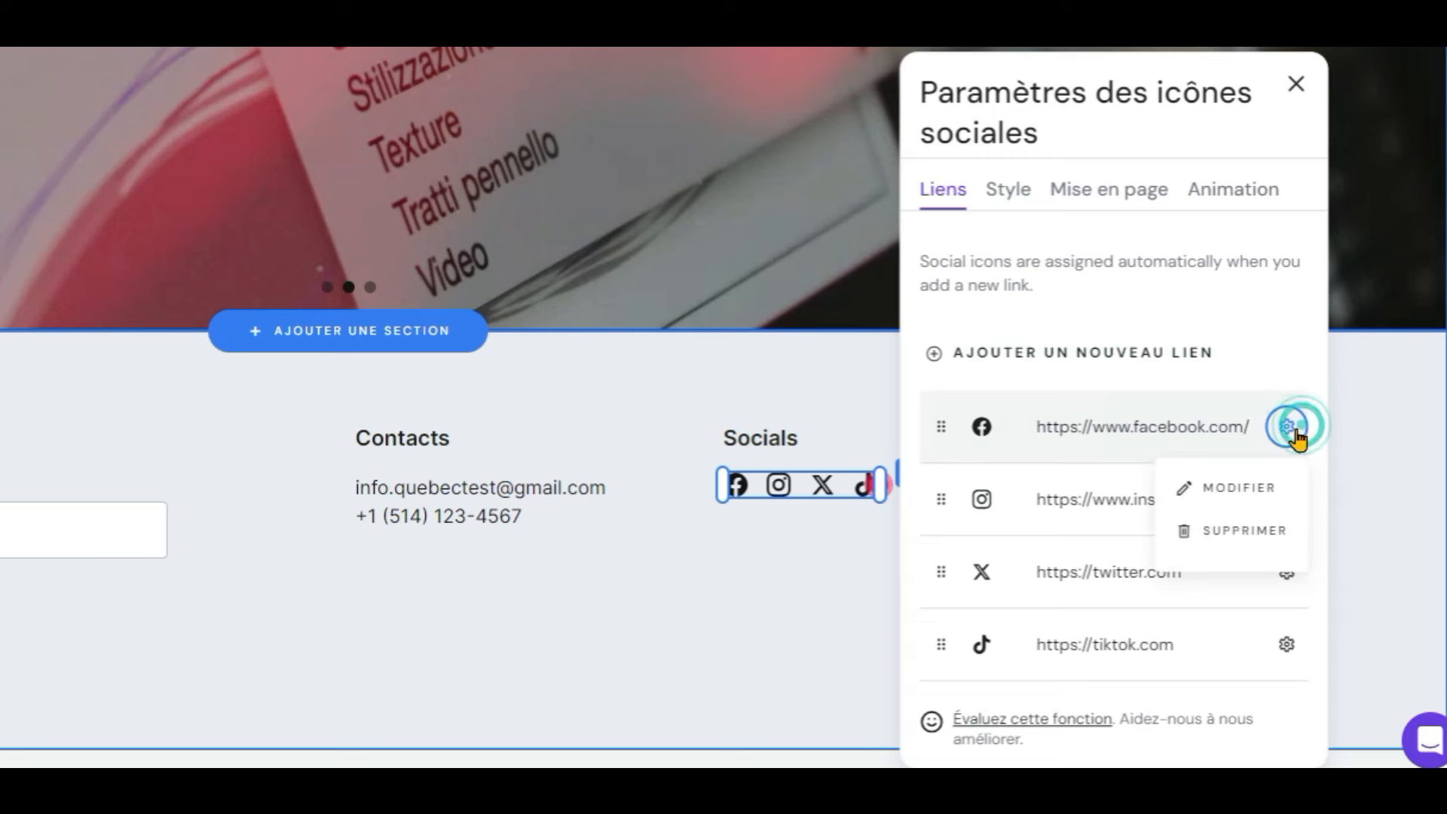
pyautogui.click(1249, 492)
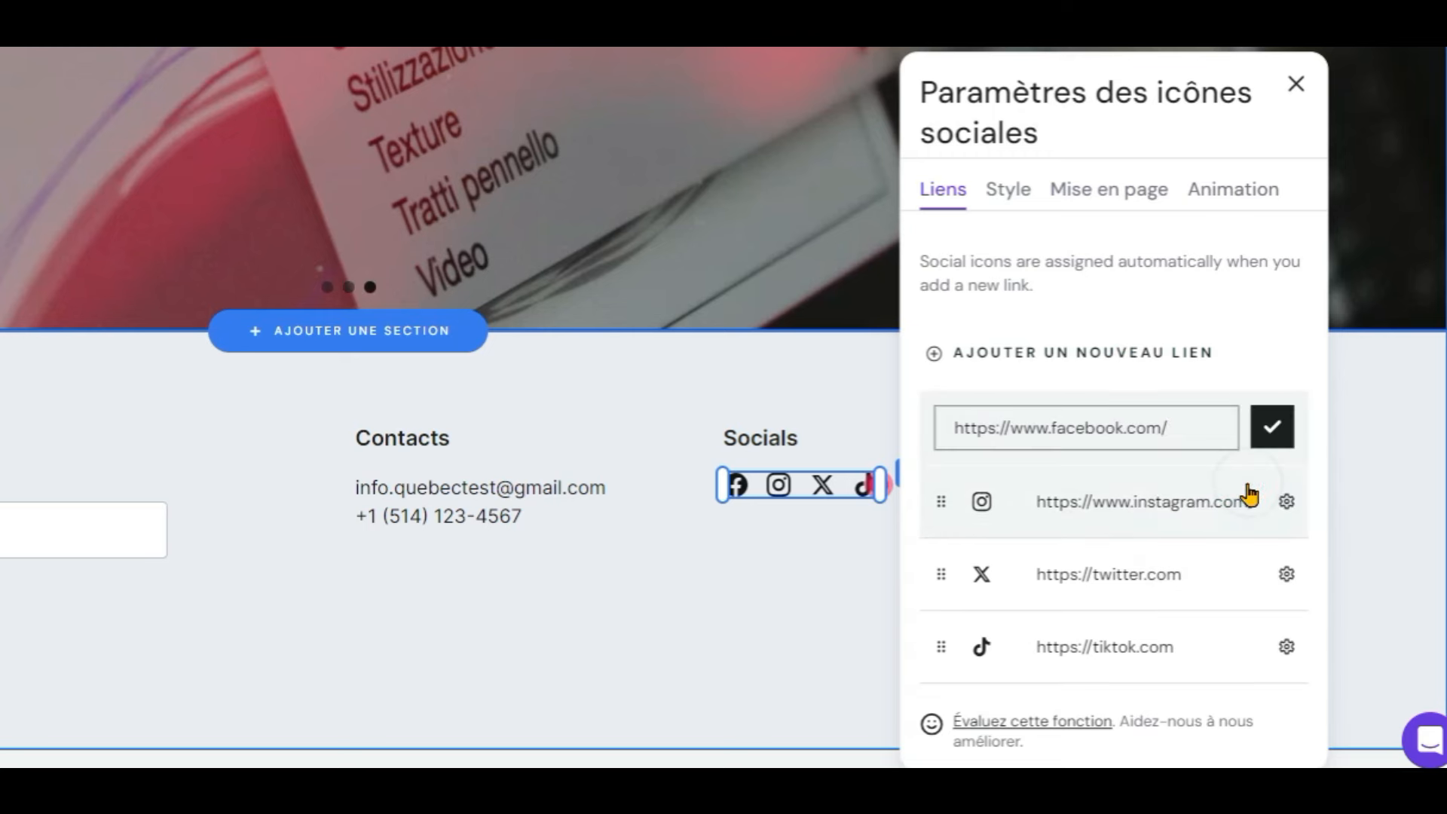
pyautogui.click(640, 798)
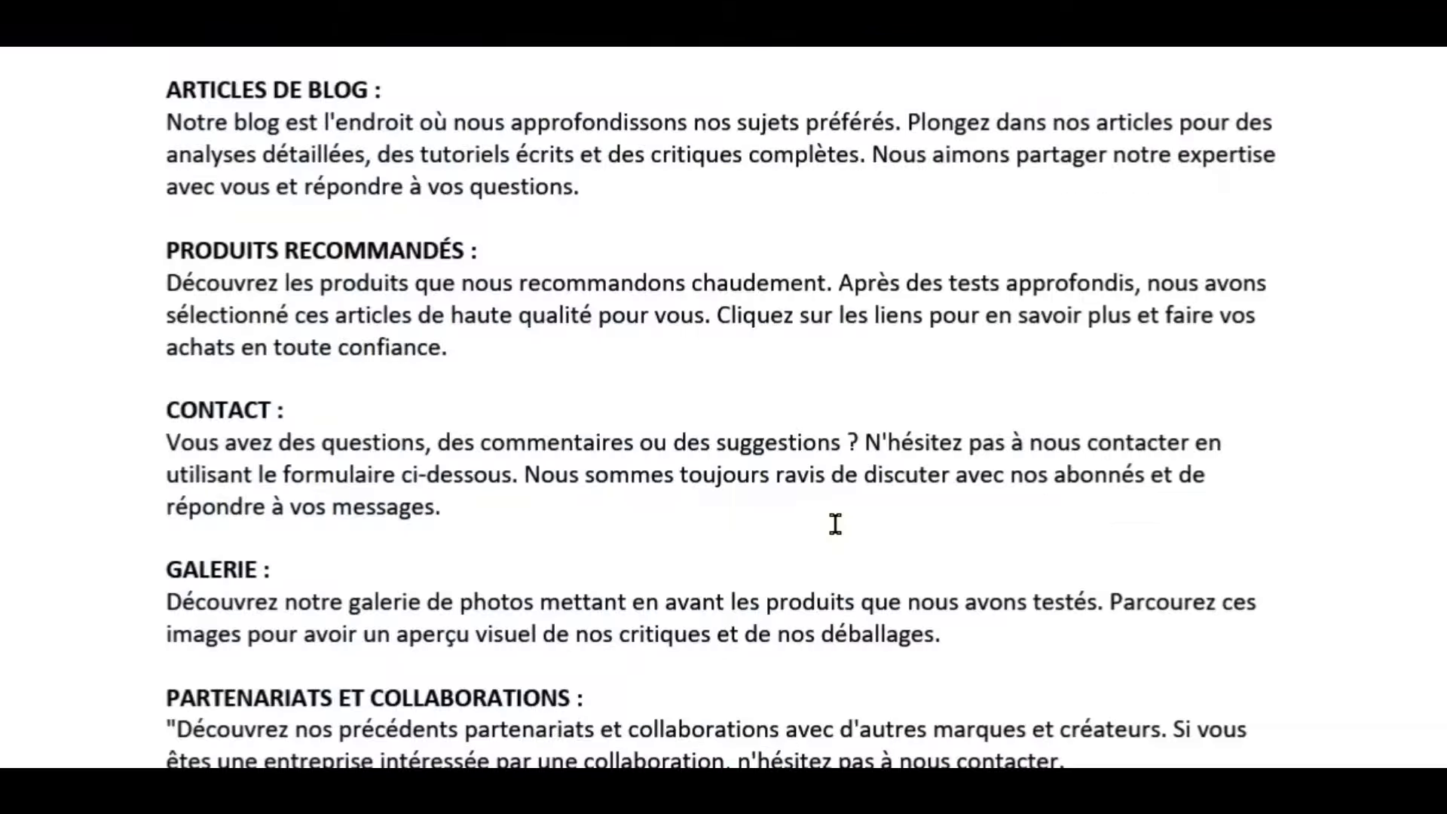
pyautogui.scroll(-5, 835, 525)
pyautogui.moveTo(715, 513); pyautogui.dragTo(439, 517)
pyautogui.hotkey('ctrl', 'c')
pyautogui.hotkey('alt', 'Tab')
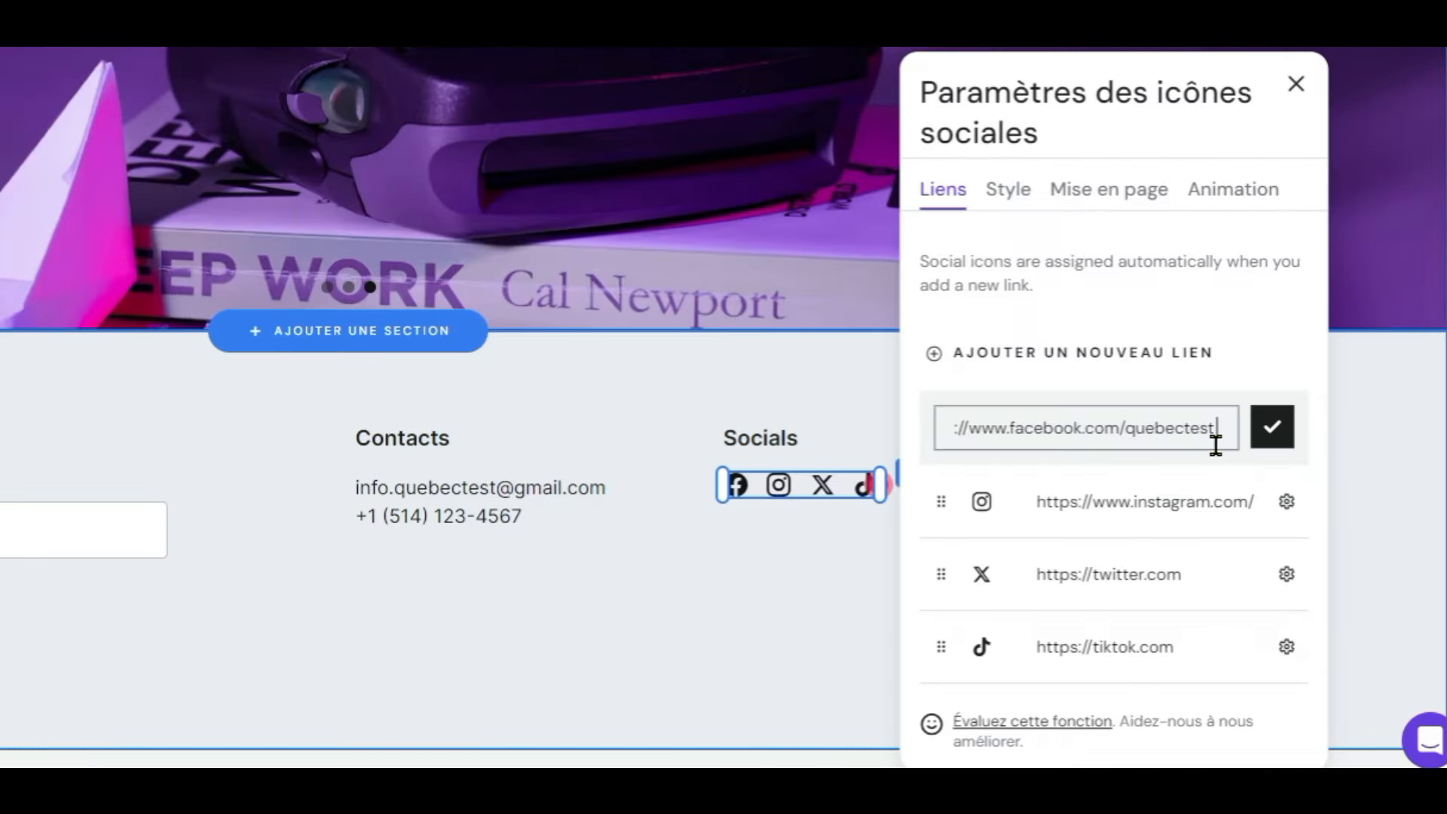
pyautogui.click(1273, 427)
# Step: Update the Instagram and TikTok links and remove the X icon
pyautogui.click(1286, 501)
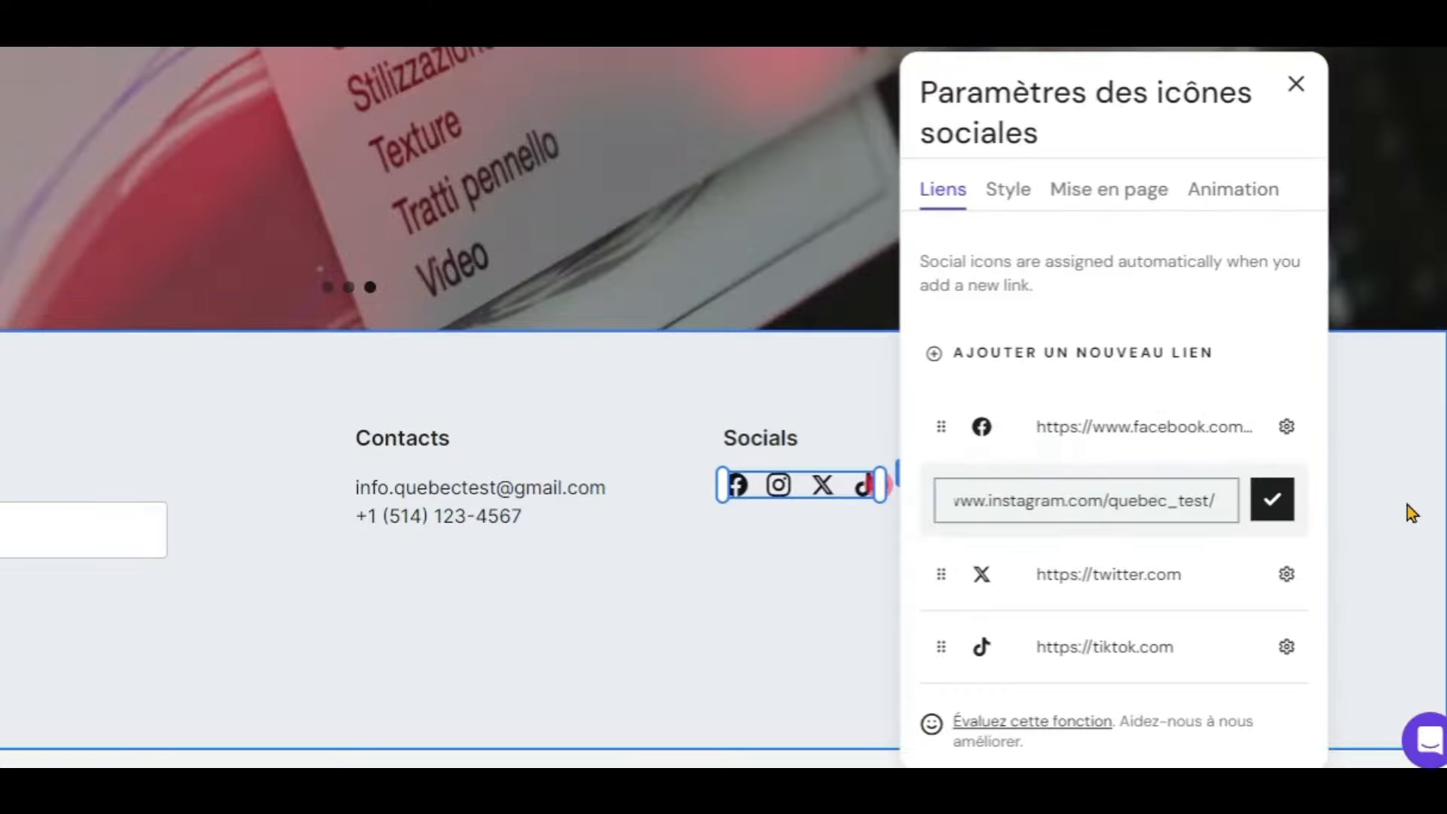
pyautogui.click(1272, 501)
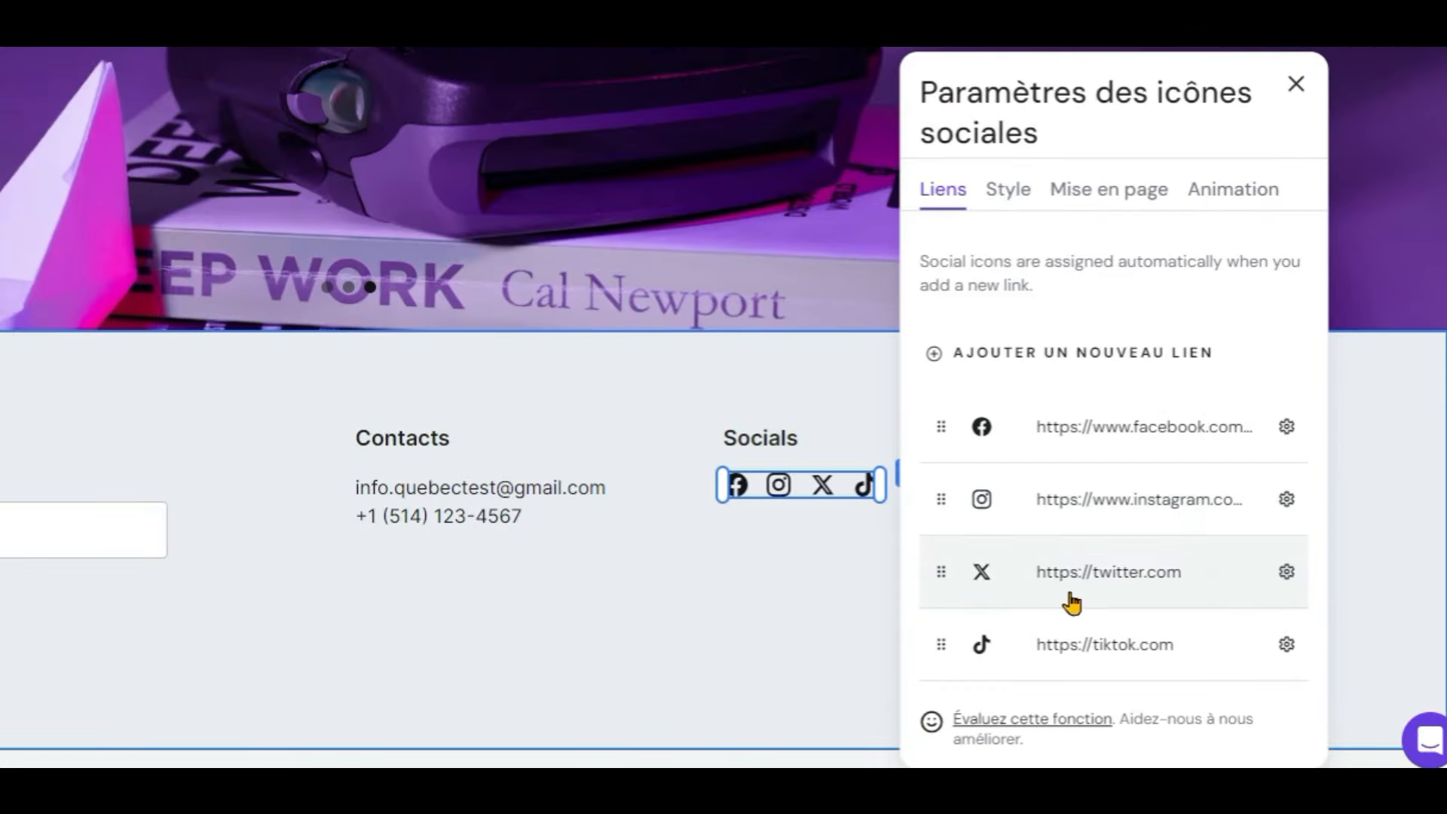
pyautogui.click(1287, 572)
pyautogui.click(1244, 676)
pyautogui.click(1291, 577)
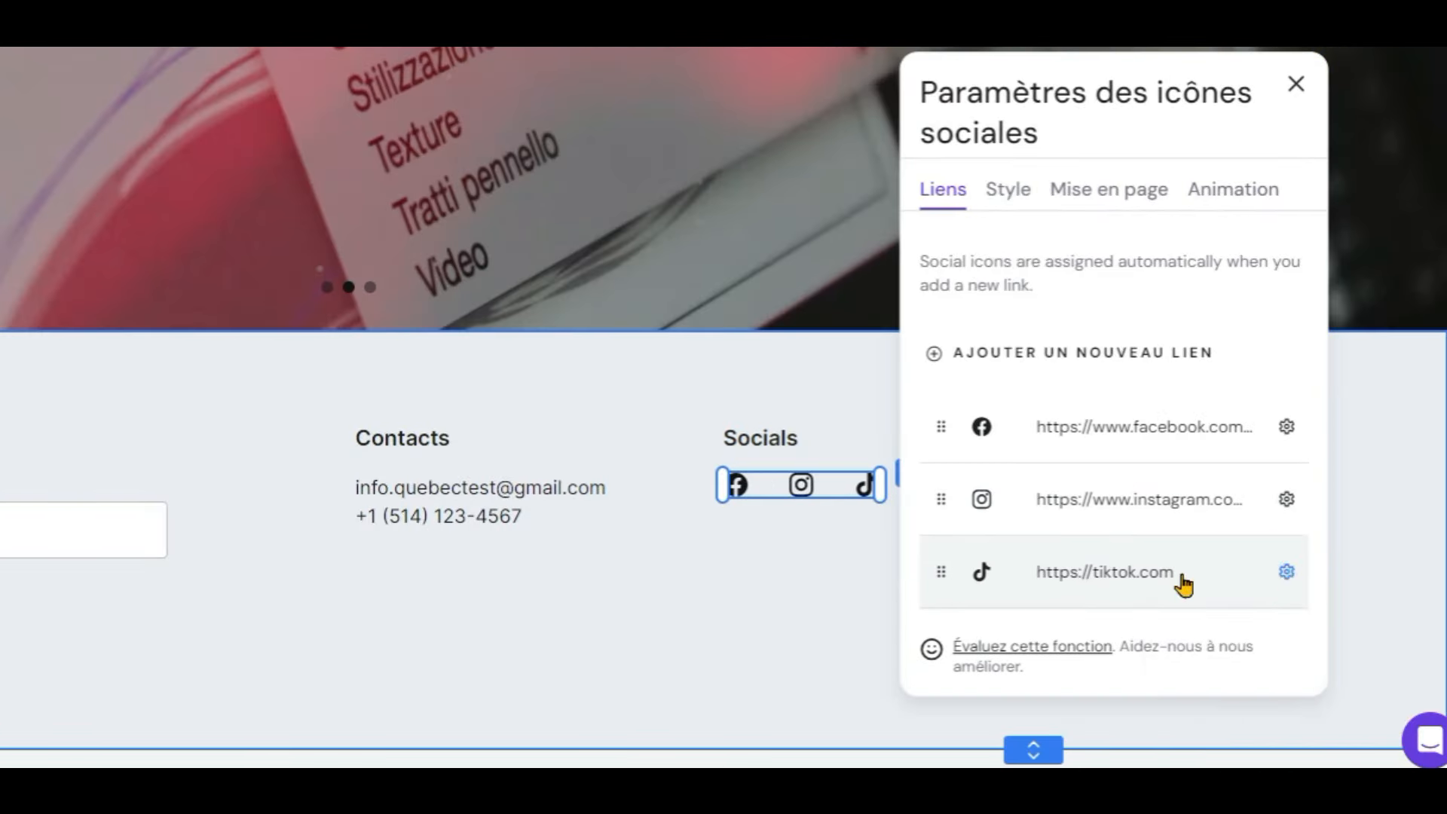
pyautogui.click(1198, 572)
pyautogui.hotkey('ctrl', 'v')
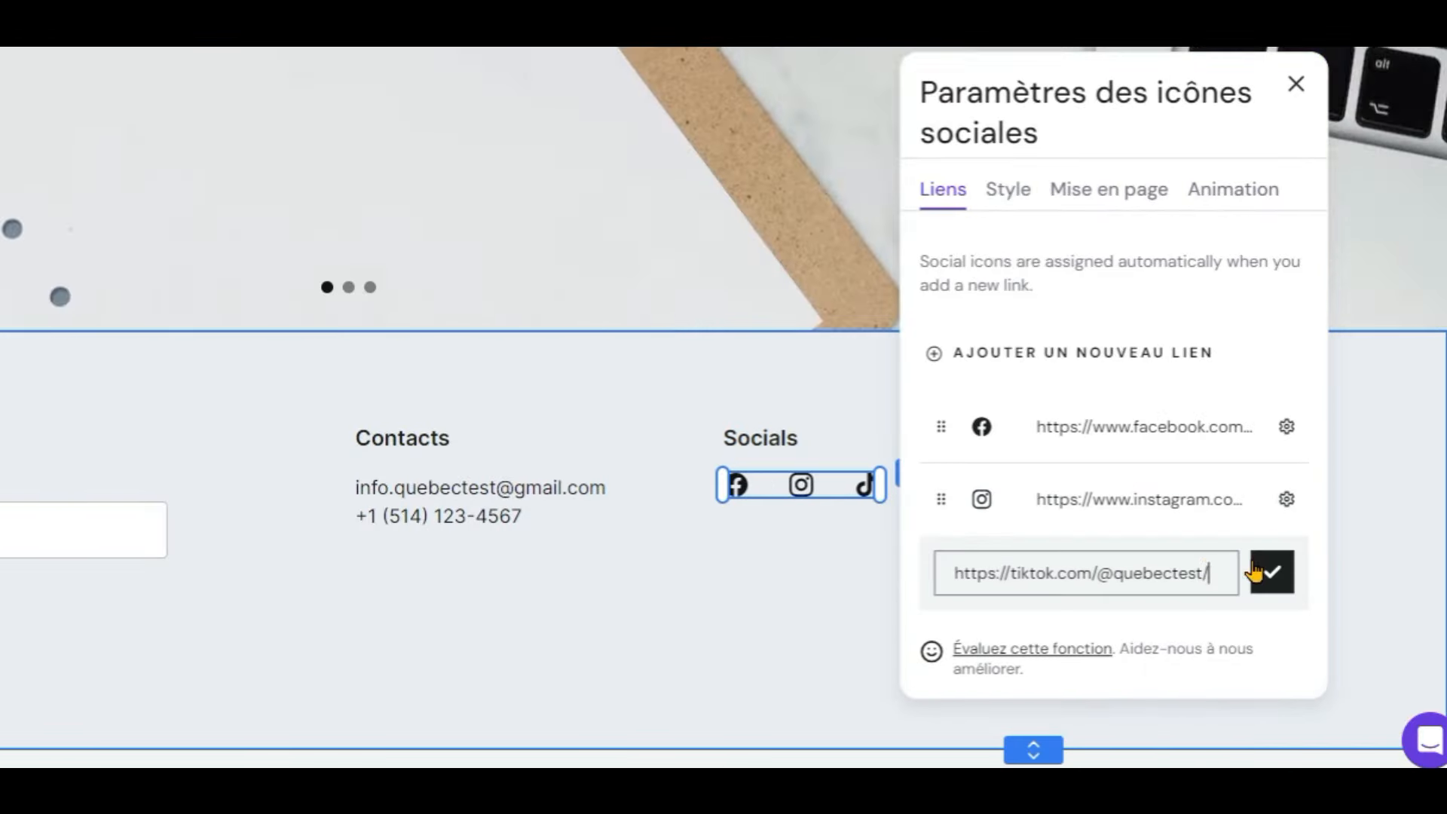
pyautogui.click(1285, 577)
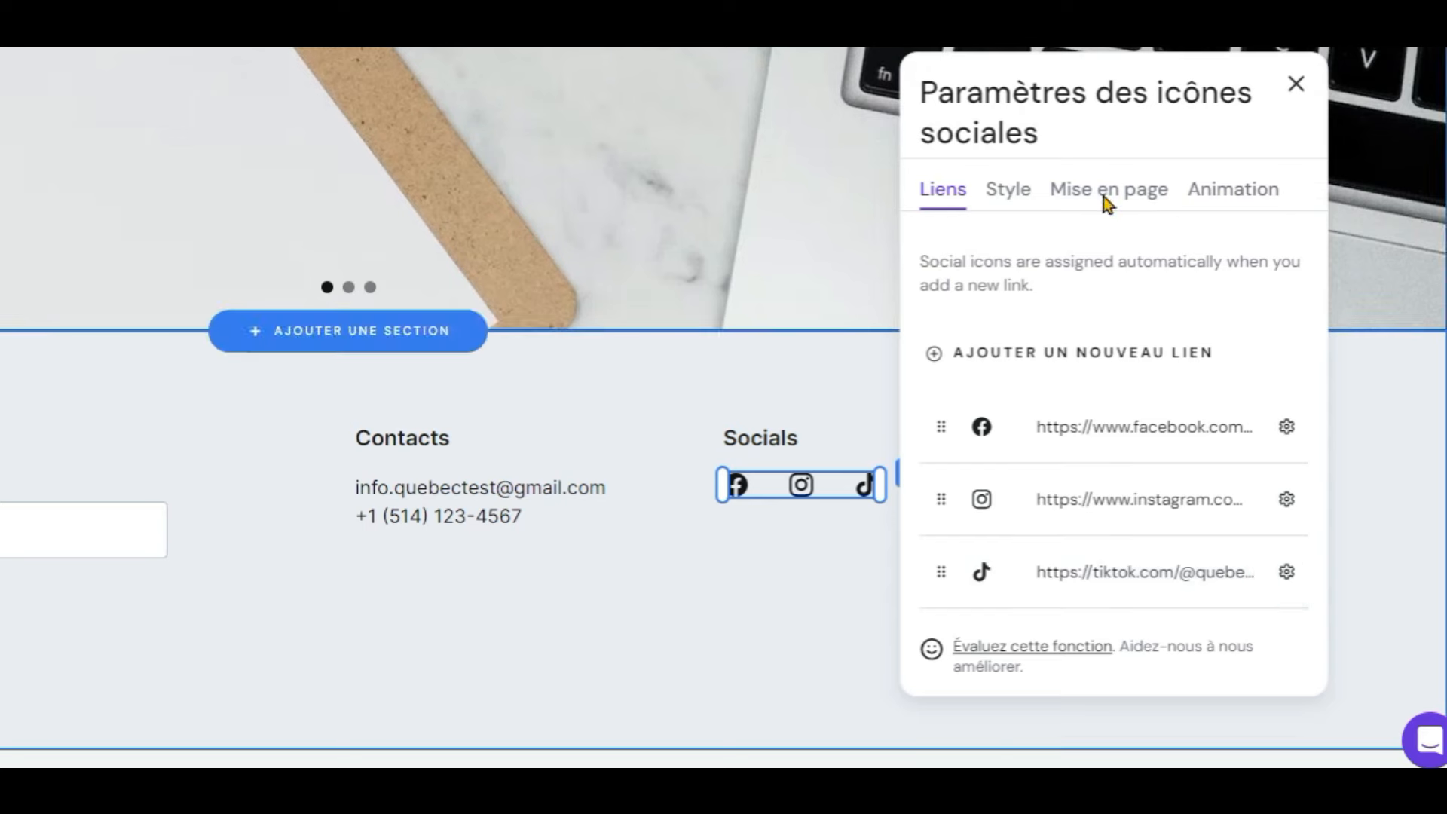
# Step: Enlarge the social icons to 37 px and colour them blue
pyautogui.click(1010, 193)
pyautogui.moveTo(977, 350); pyautogui.dragTo(1014, 336)
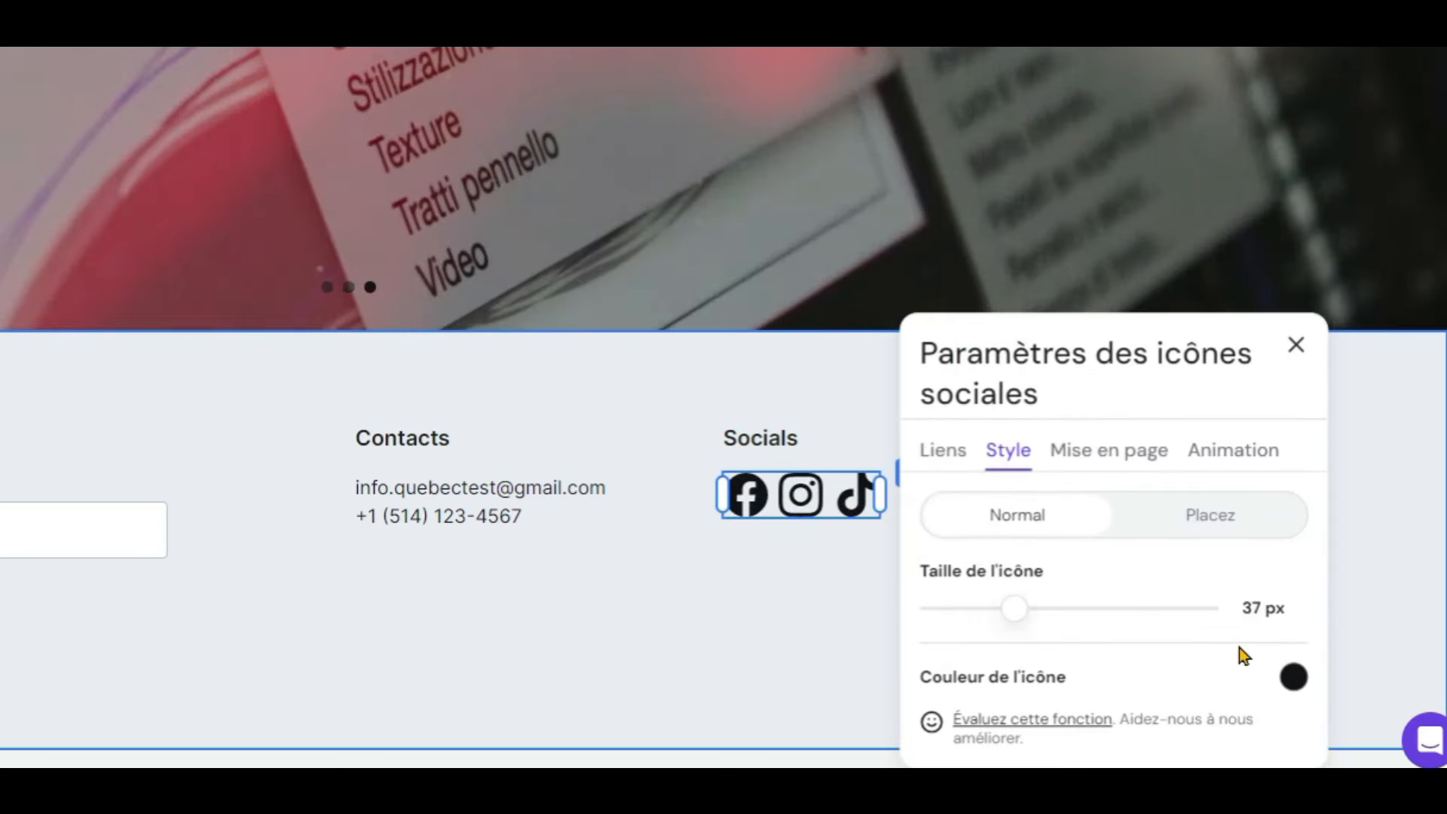
pyautogui.click(1294, 677)
pyautogui.click(1366, 472)
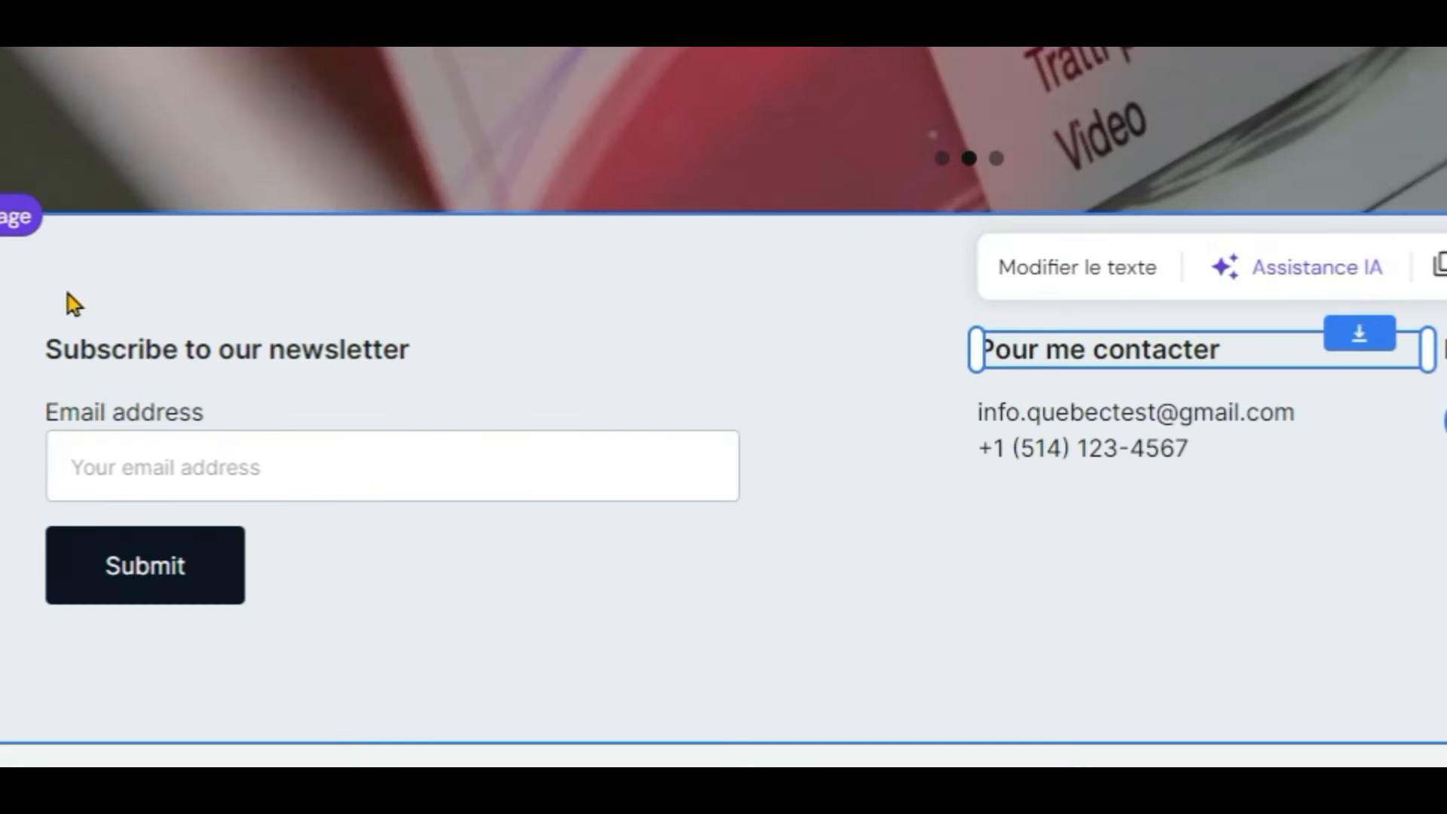
# Step: Label the newsletter e-mail field 'Courriel' with placeholder 'Votre adresse courriel'
pyautogui.click(145, 416)
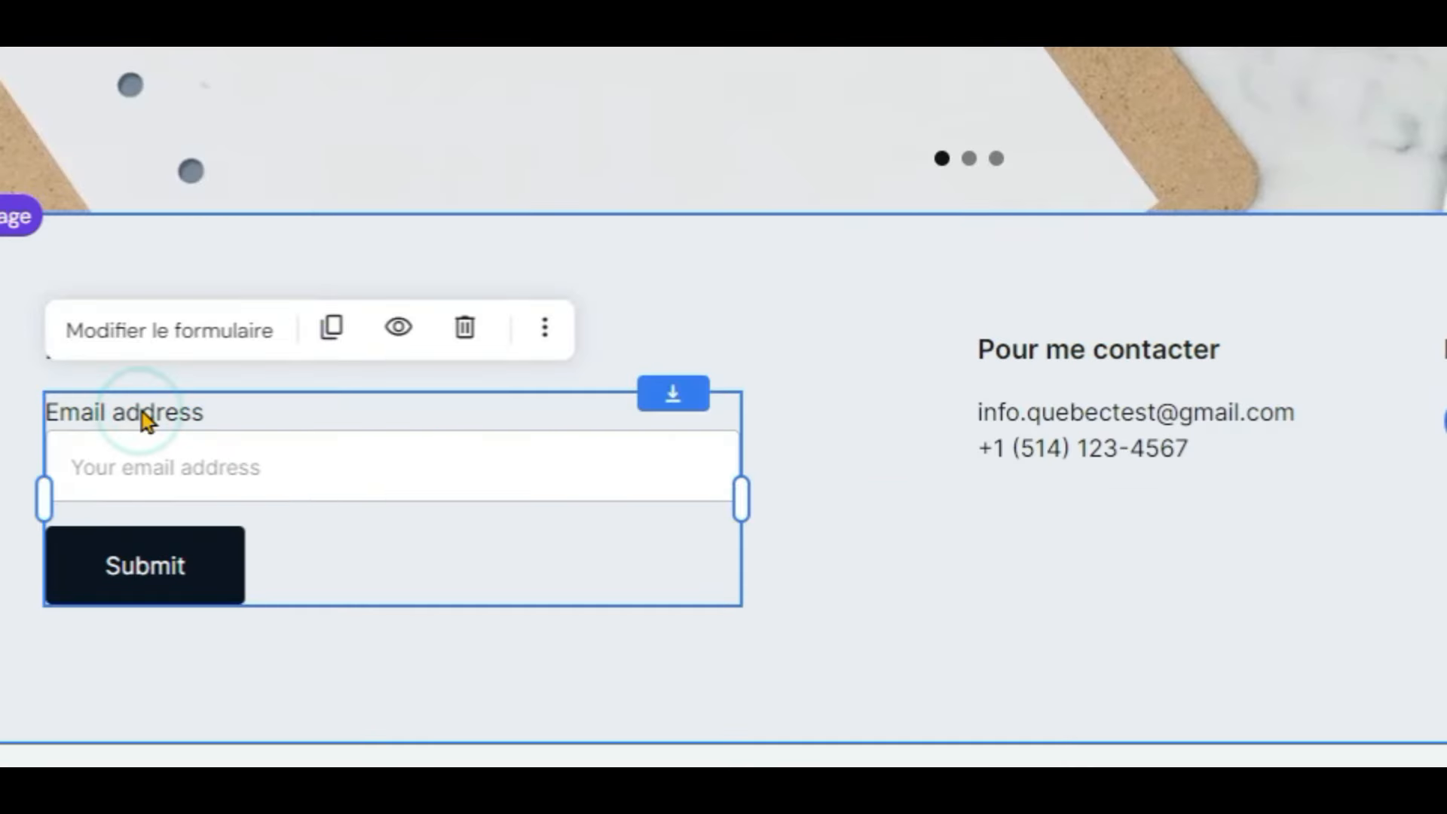
pyautogui.click(153, 328)
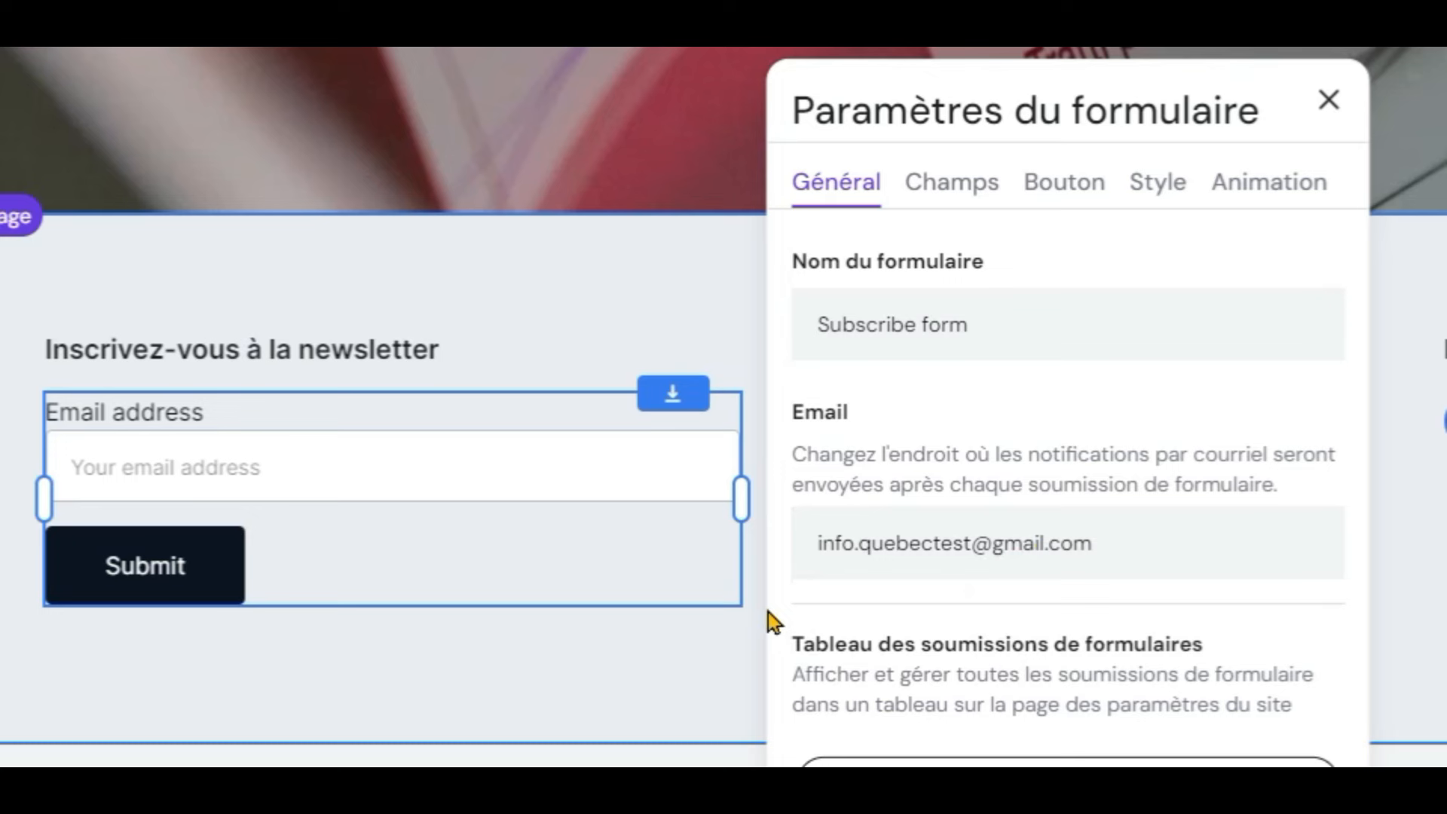
pyautogui.scroll(4, 829, 377)
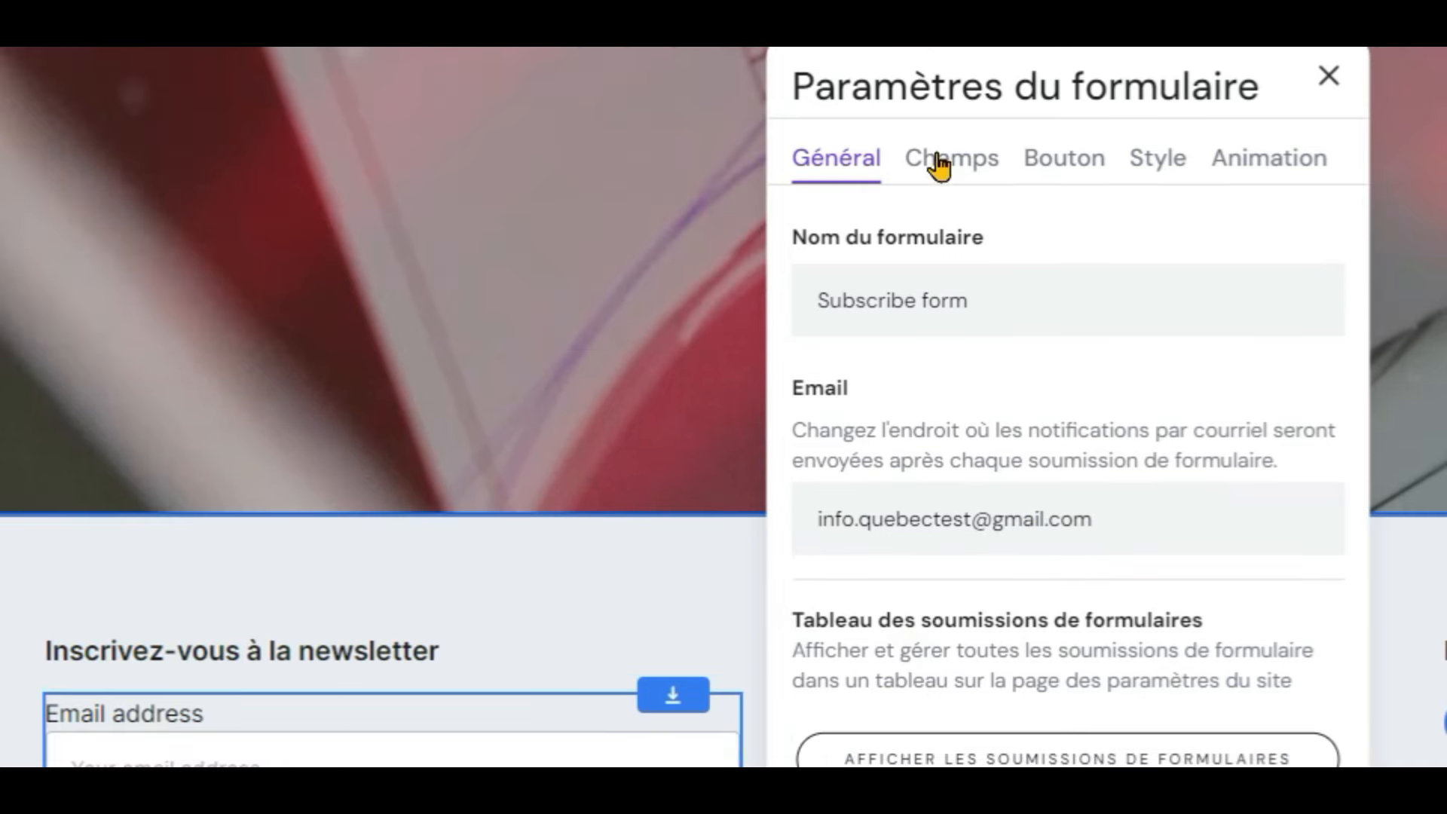
pyautogui.click(931, 166)
pyautogui.click(1015, 348)
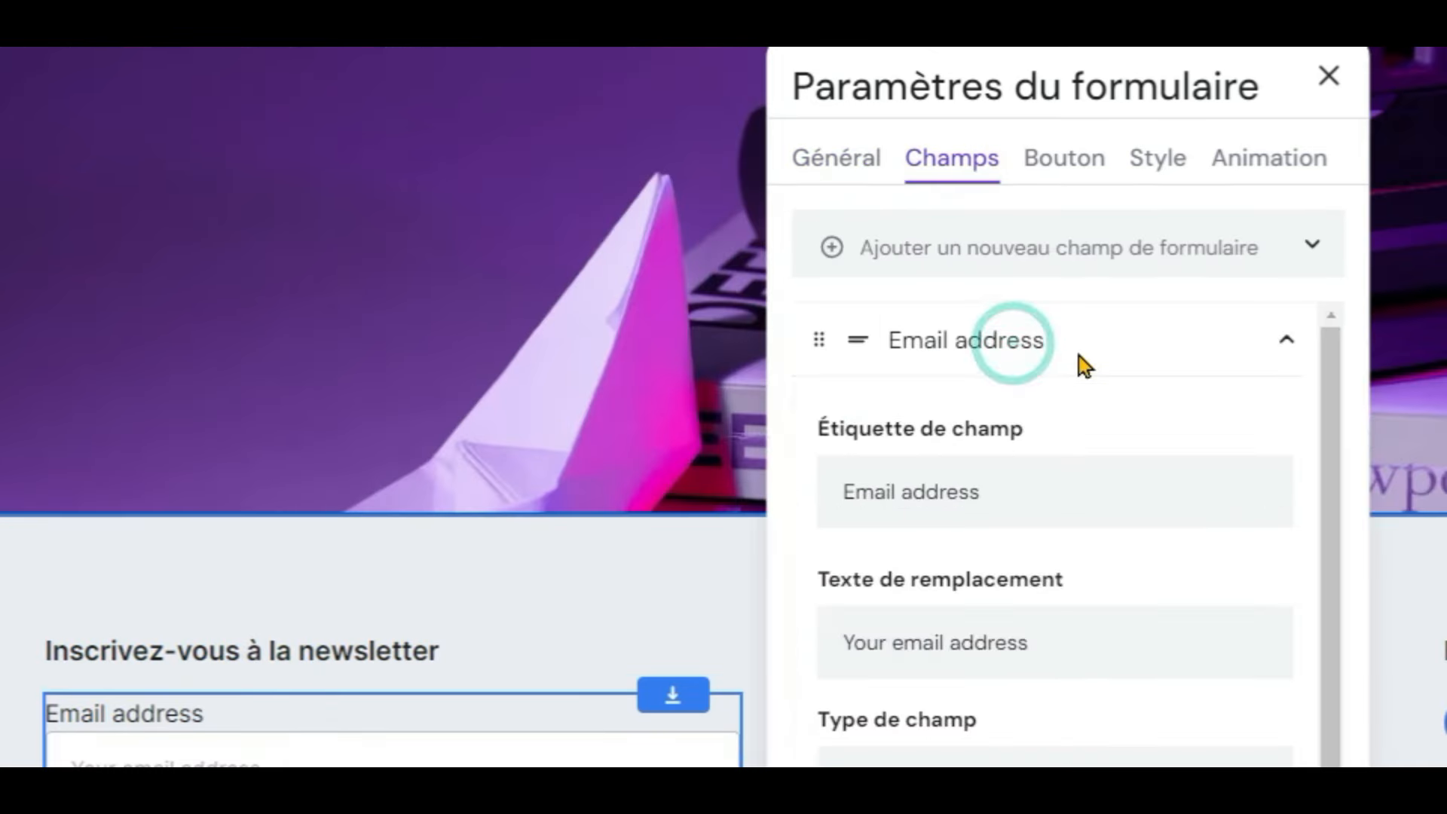
pyautogui.scroll(-2, 1056, 362)
pyautogui.tripleClick(1018, 370)
pyautogui.write('Courriel')
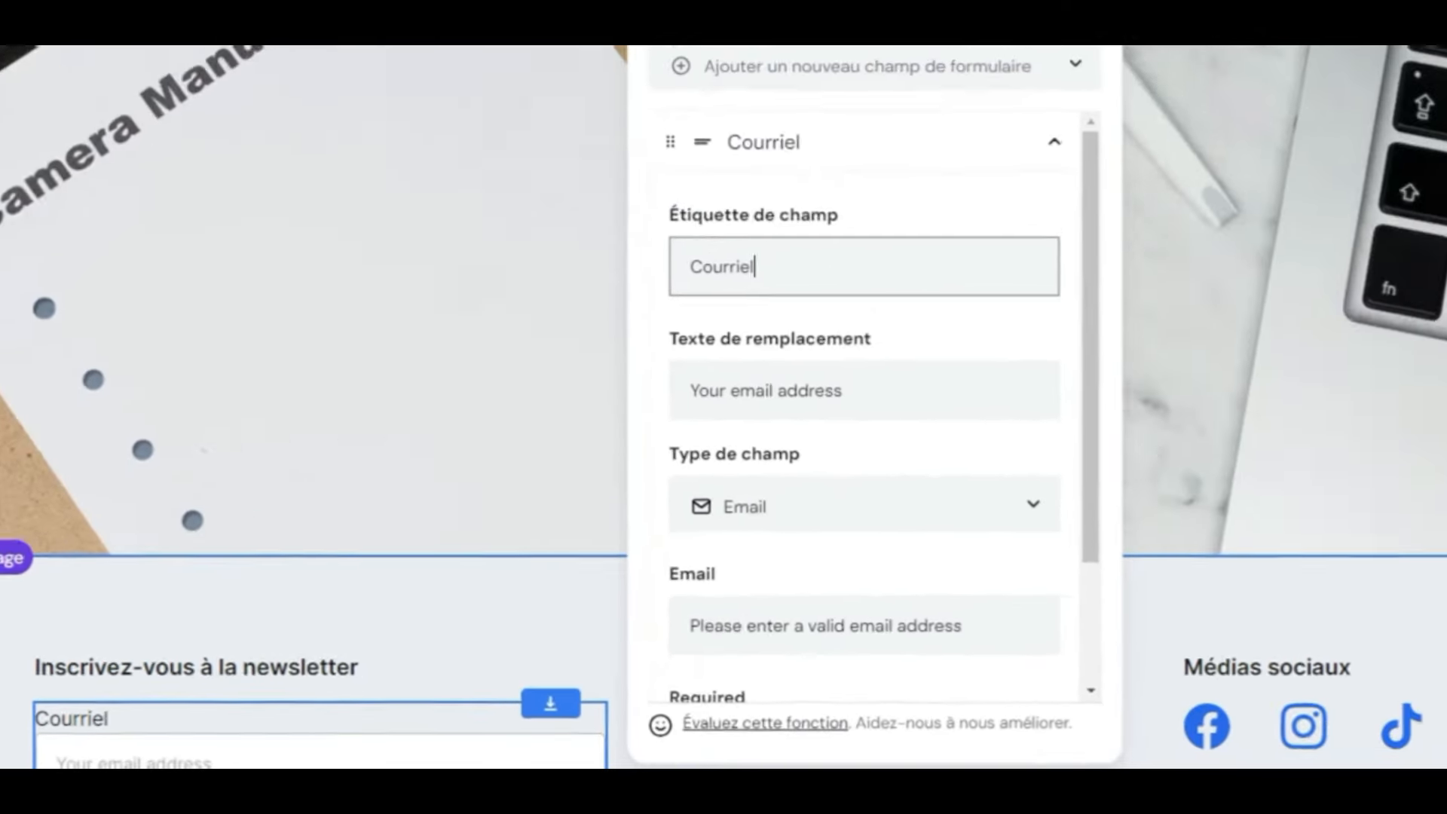
pyautogui.write('Votre adresse cour')
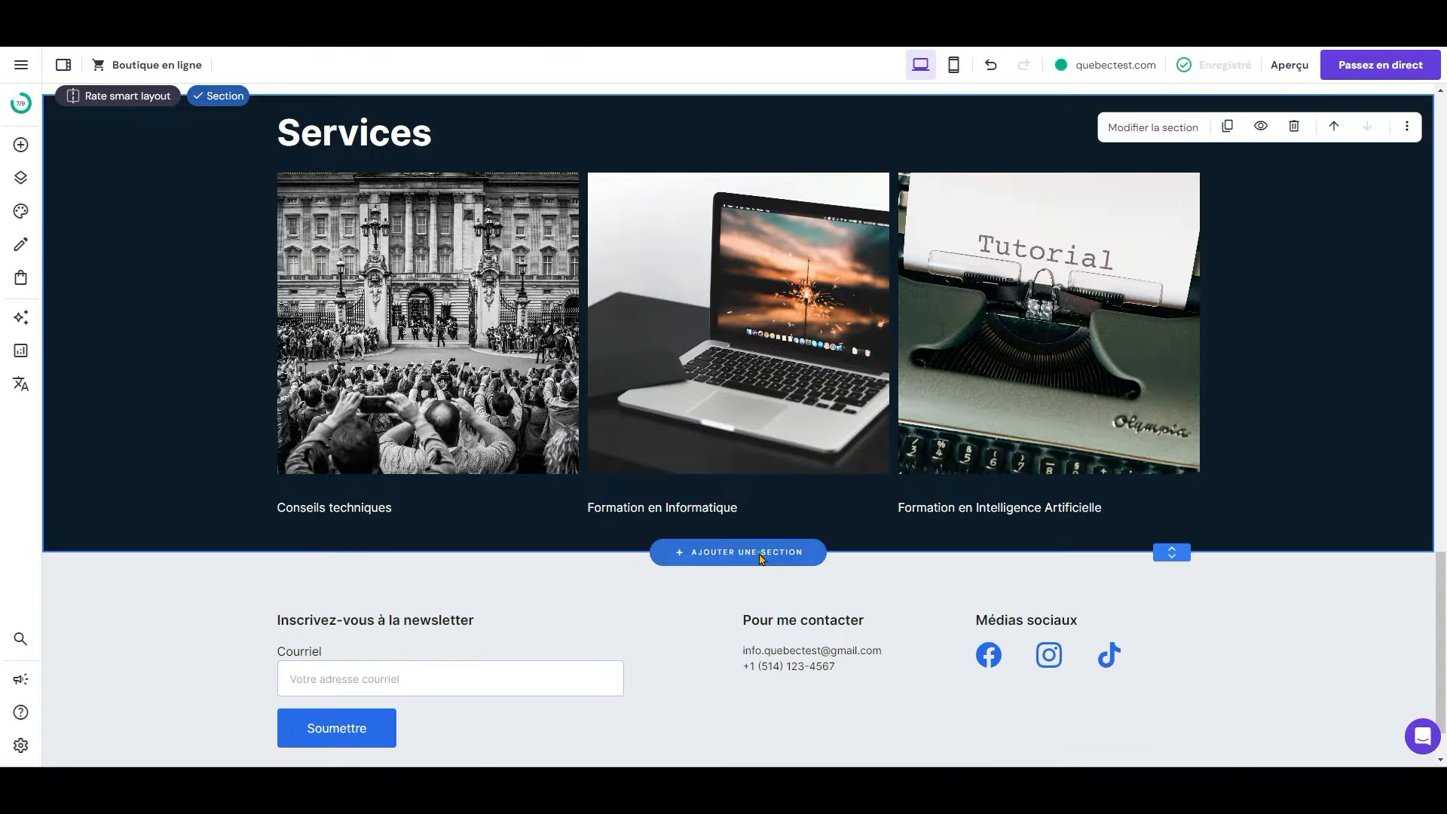
pyautogui.click(762, 558)
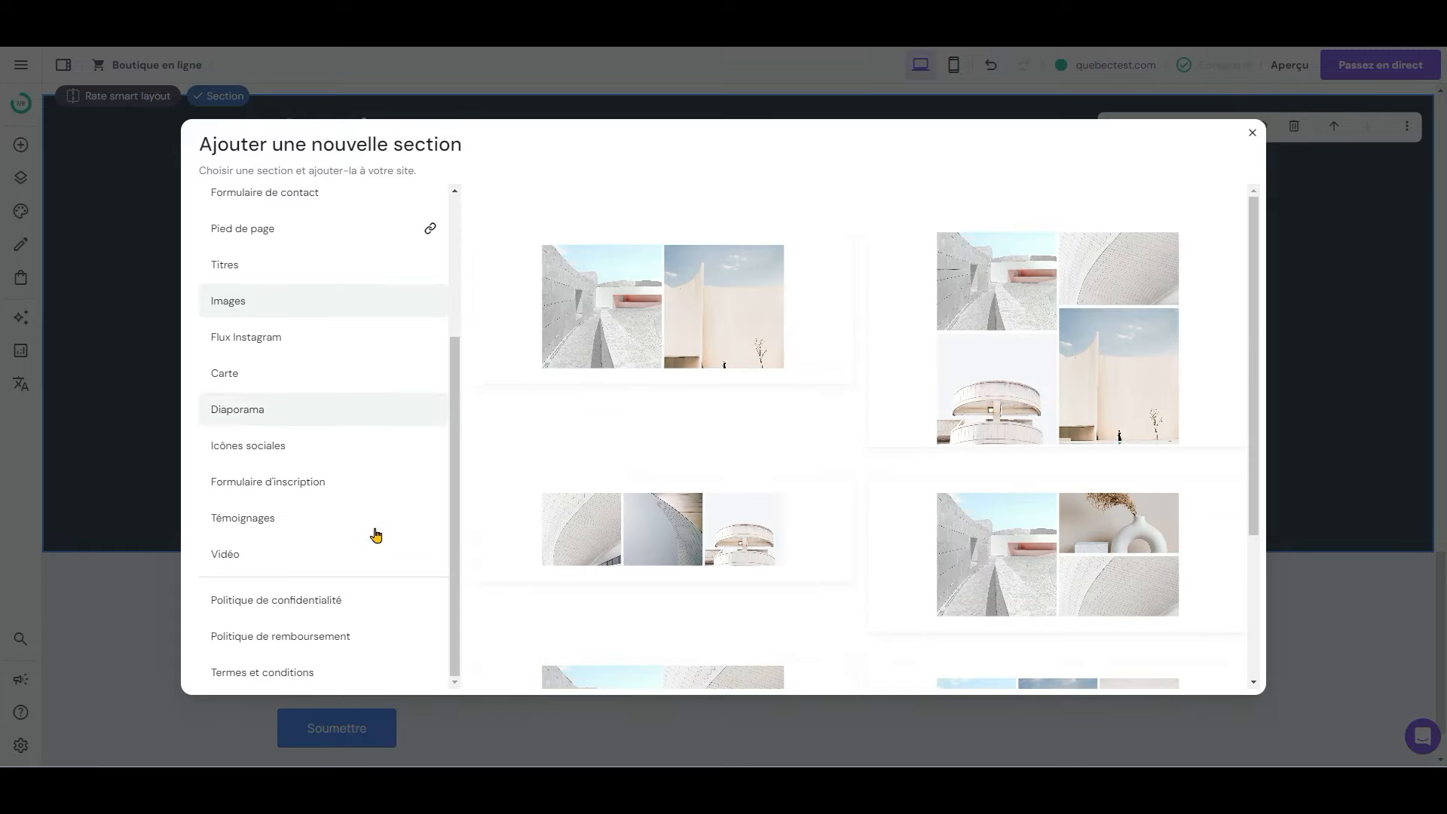
# Step: Insert an Instagram feed, authorize the Québec Test Instagram account, and preview the homepage
pyautogui.click(325, 339)
pyautogui.click(1023, 352)
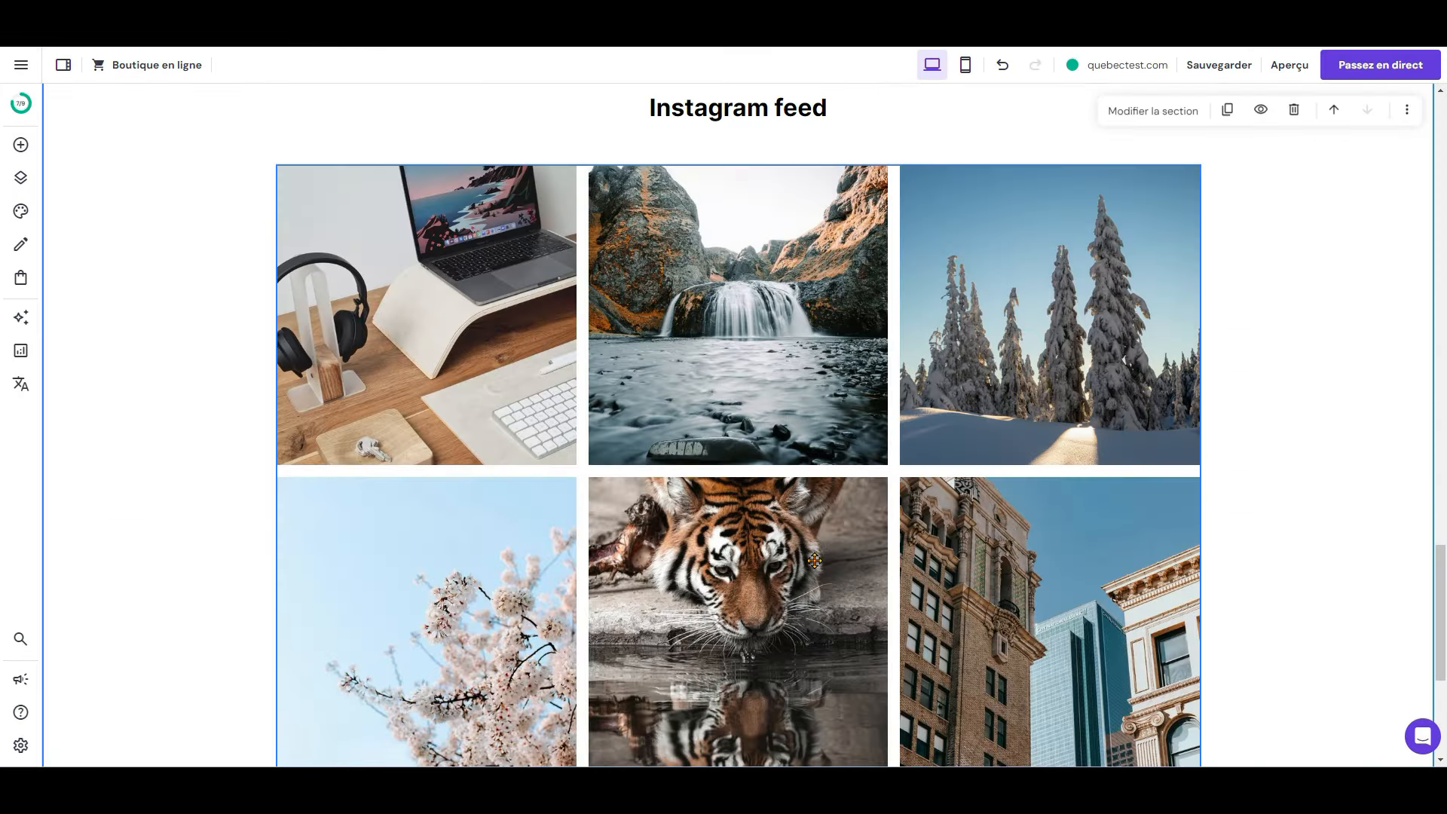
pyautogui.click(353, 139)
pyautogui.click(1285, 396)
pyautogui.moveTo(550, 236); pyautogui.dragTo(592, 170)
pyautogui.click(570, 612)
pyautogui.click(583, 552)
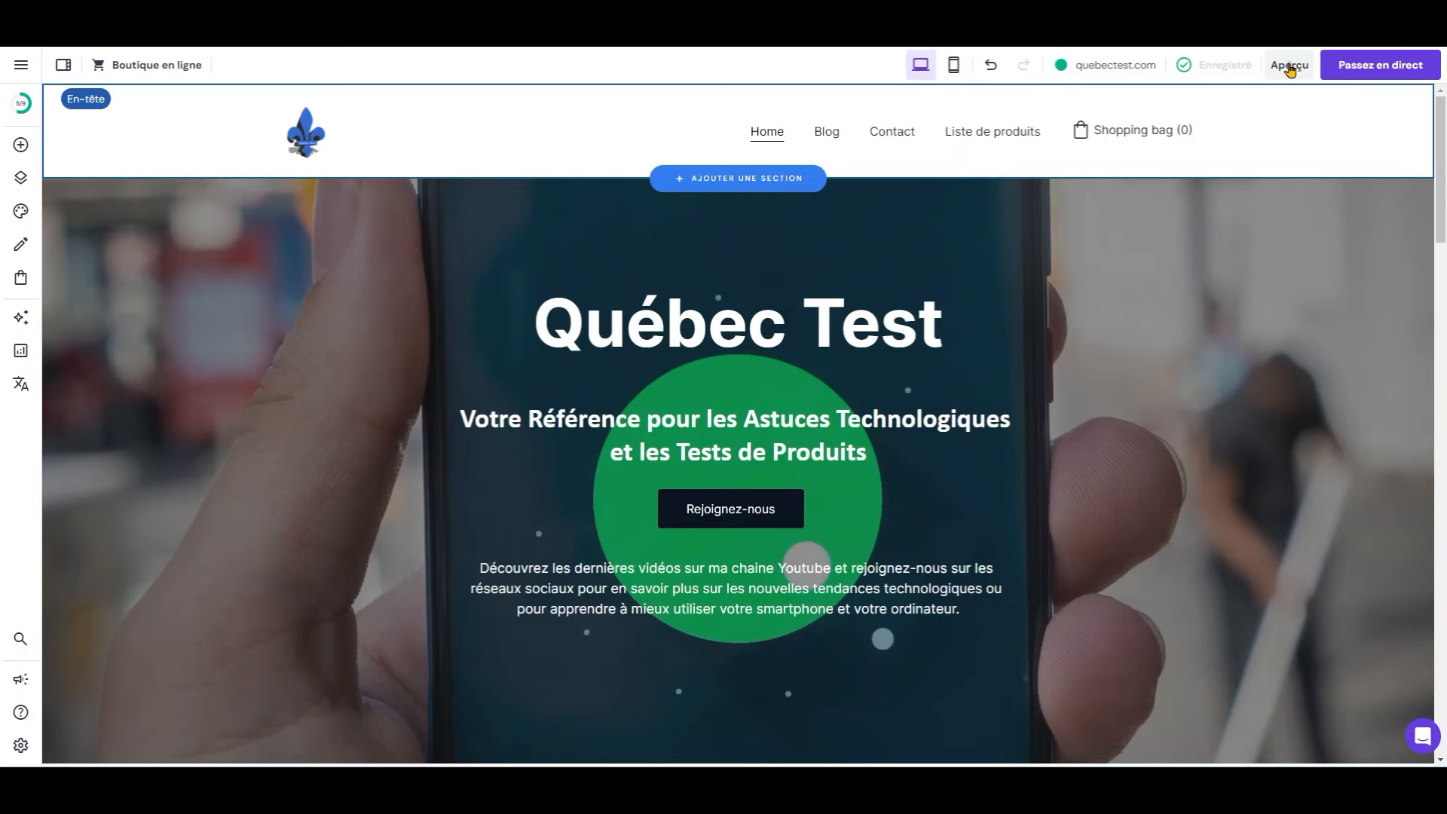
pyautogui.click(1289, 66)
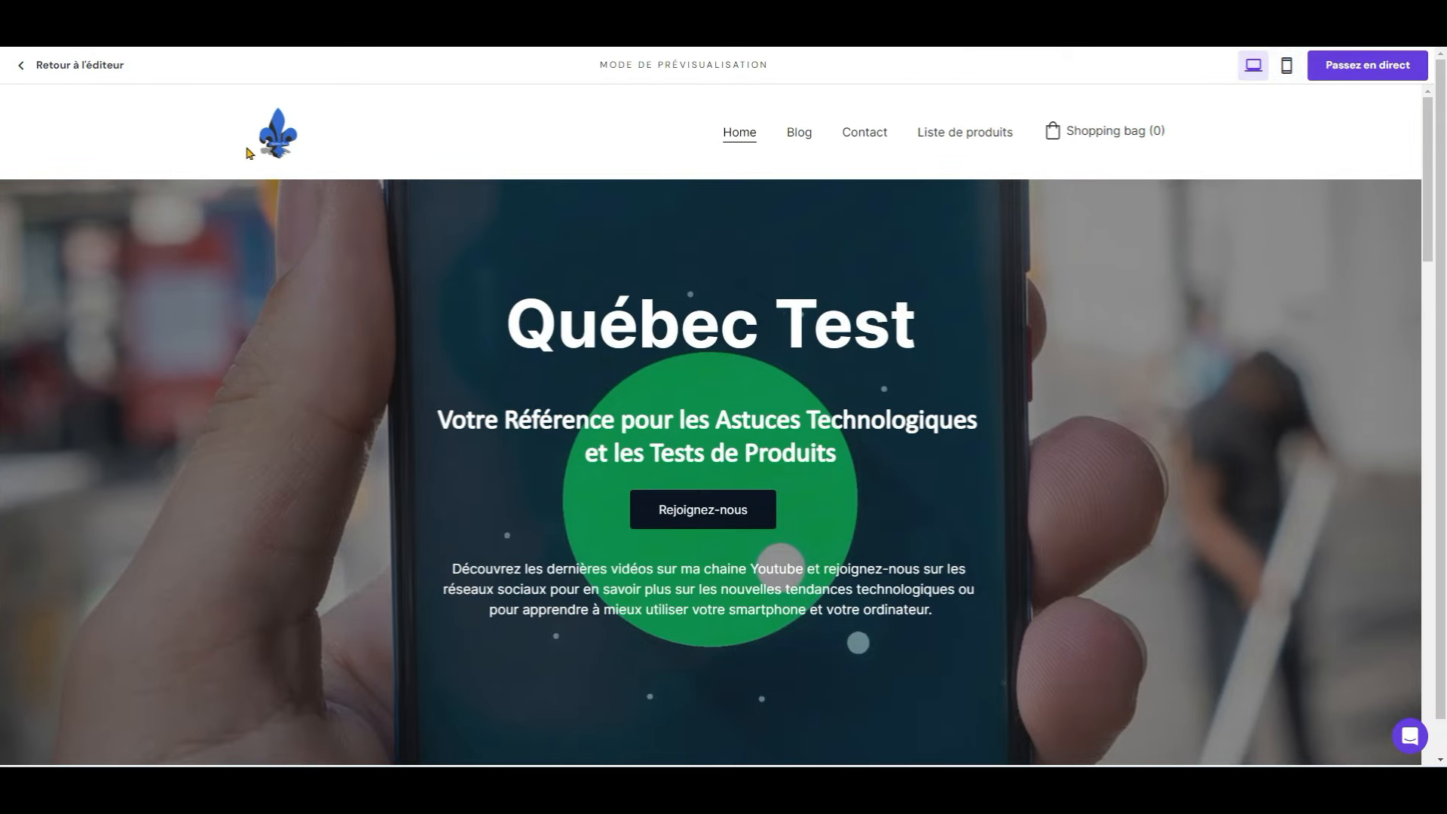
pyautogui.scroll(-10, 251, 534)
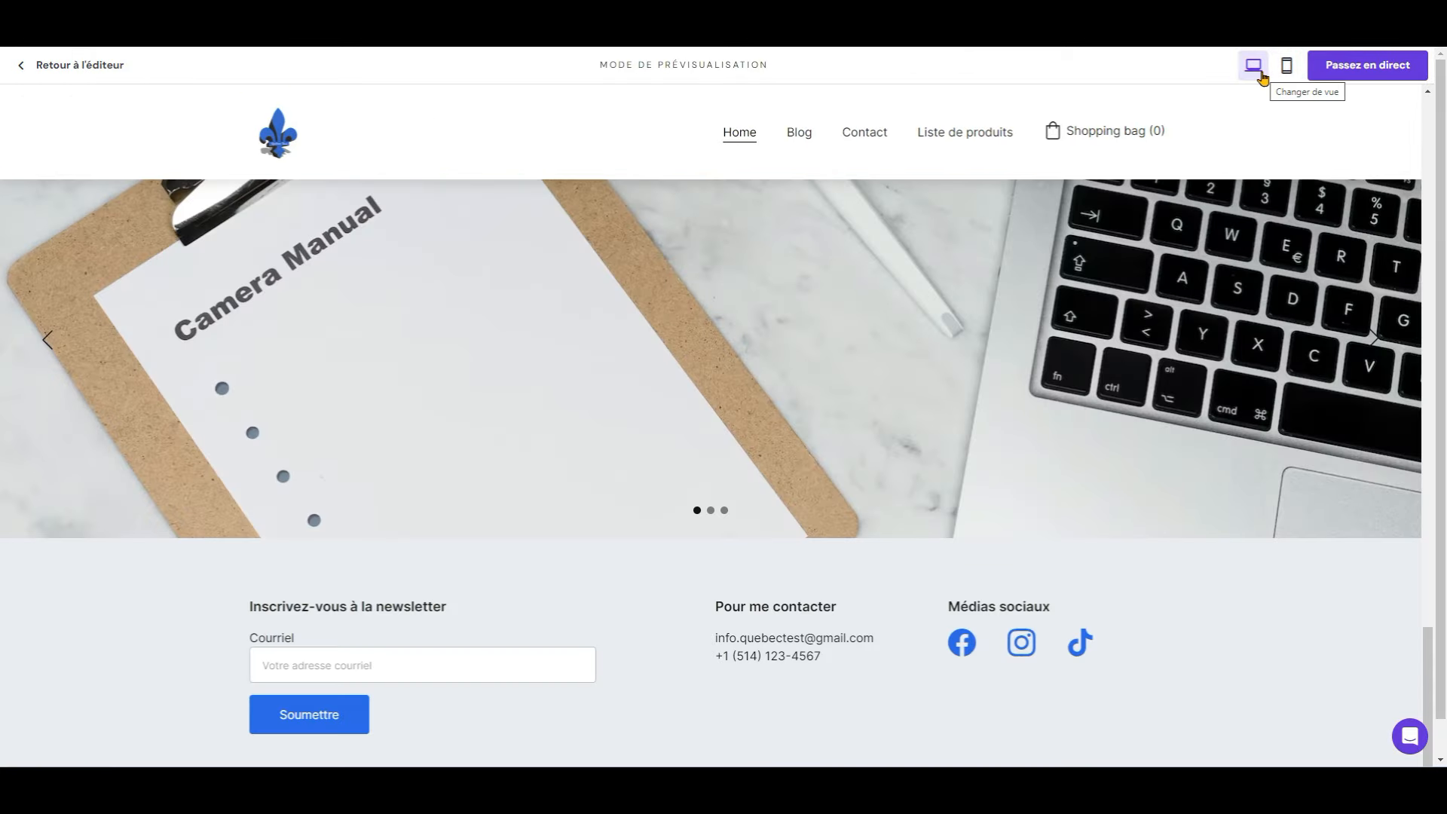